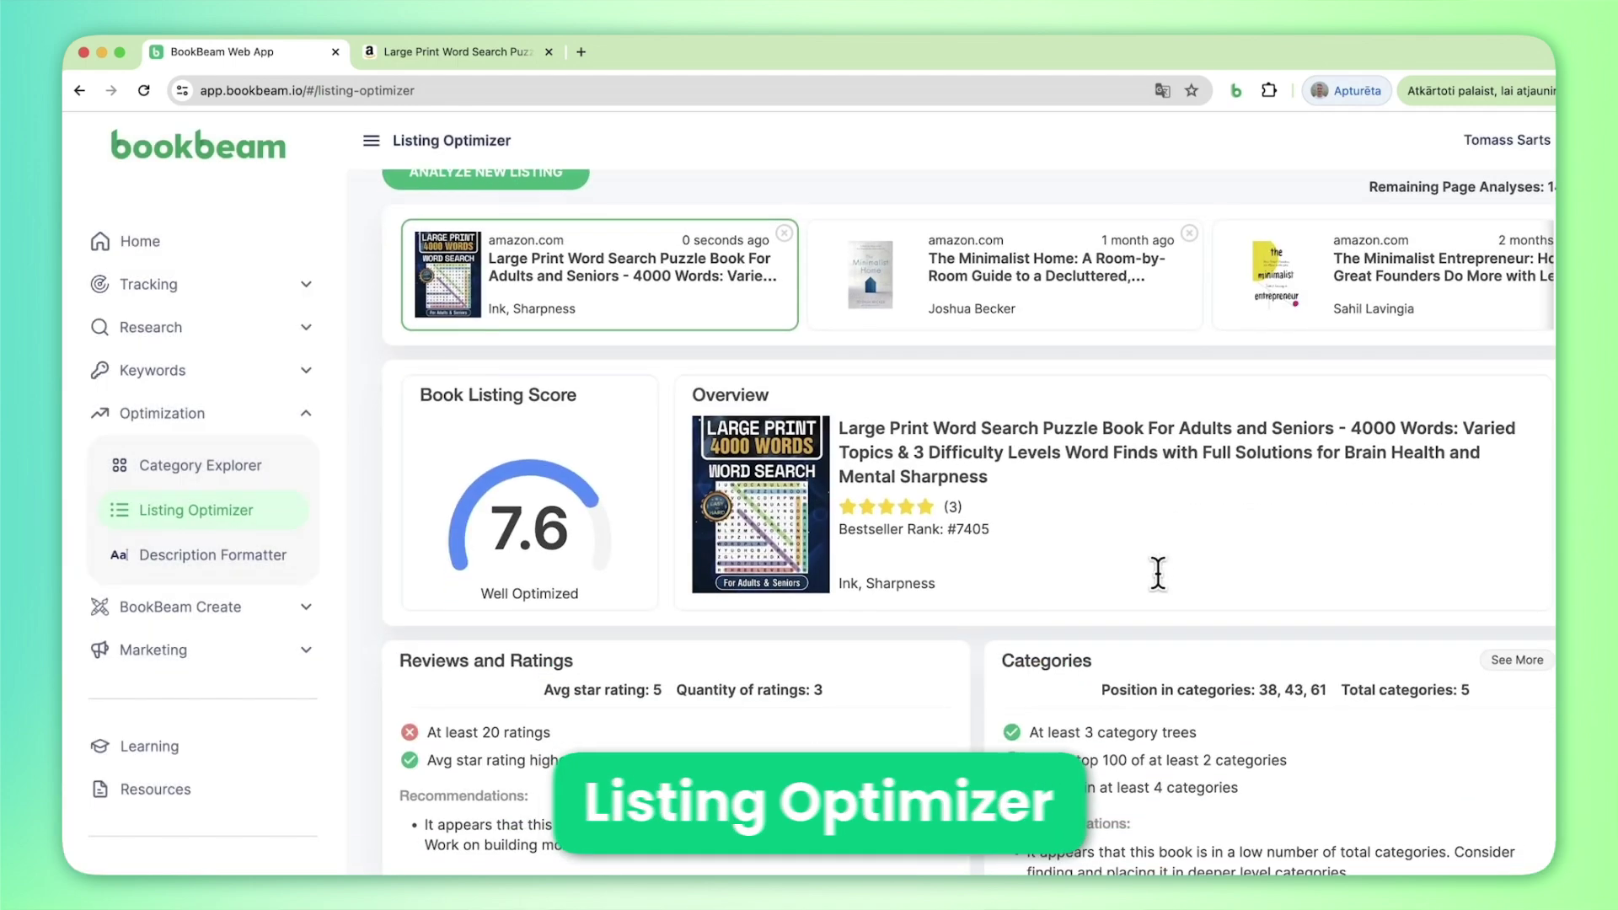
scroll(1156, 576, "down", 3)
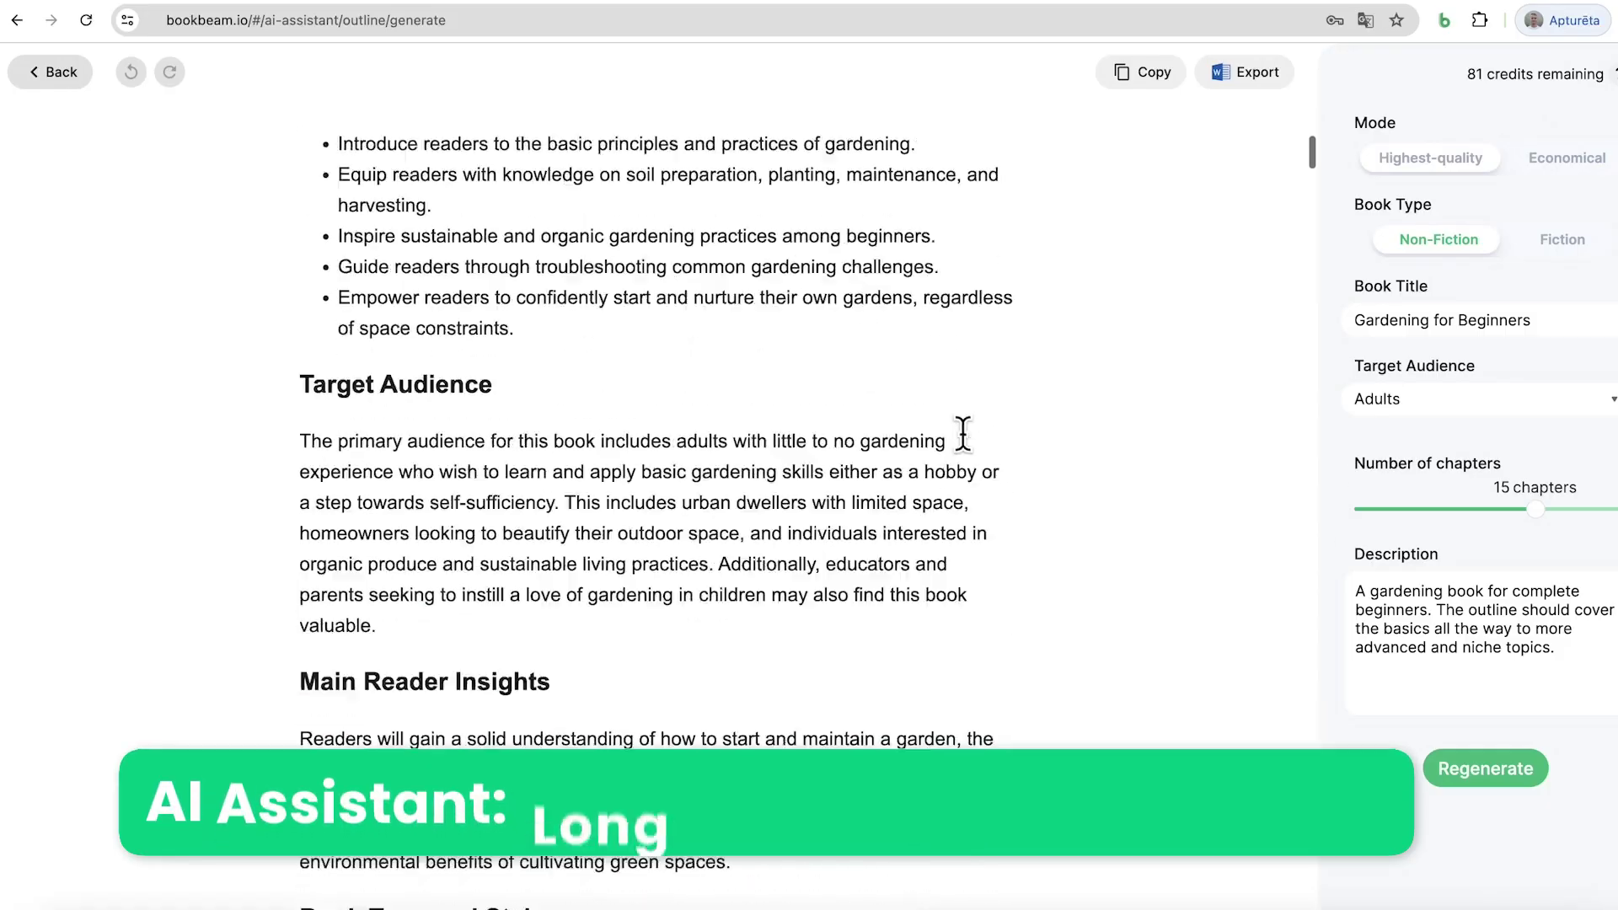
Accept the opening-sentence fix, then accept every tracked correction in the story's first paragraph.
scroll(963, 435, "down", 20)
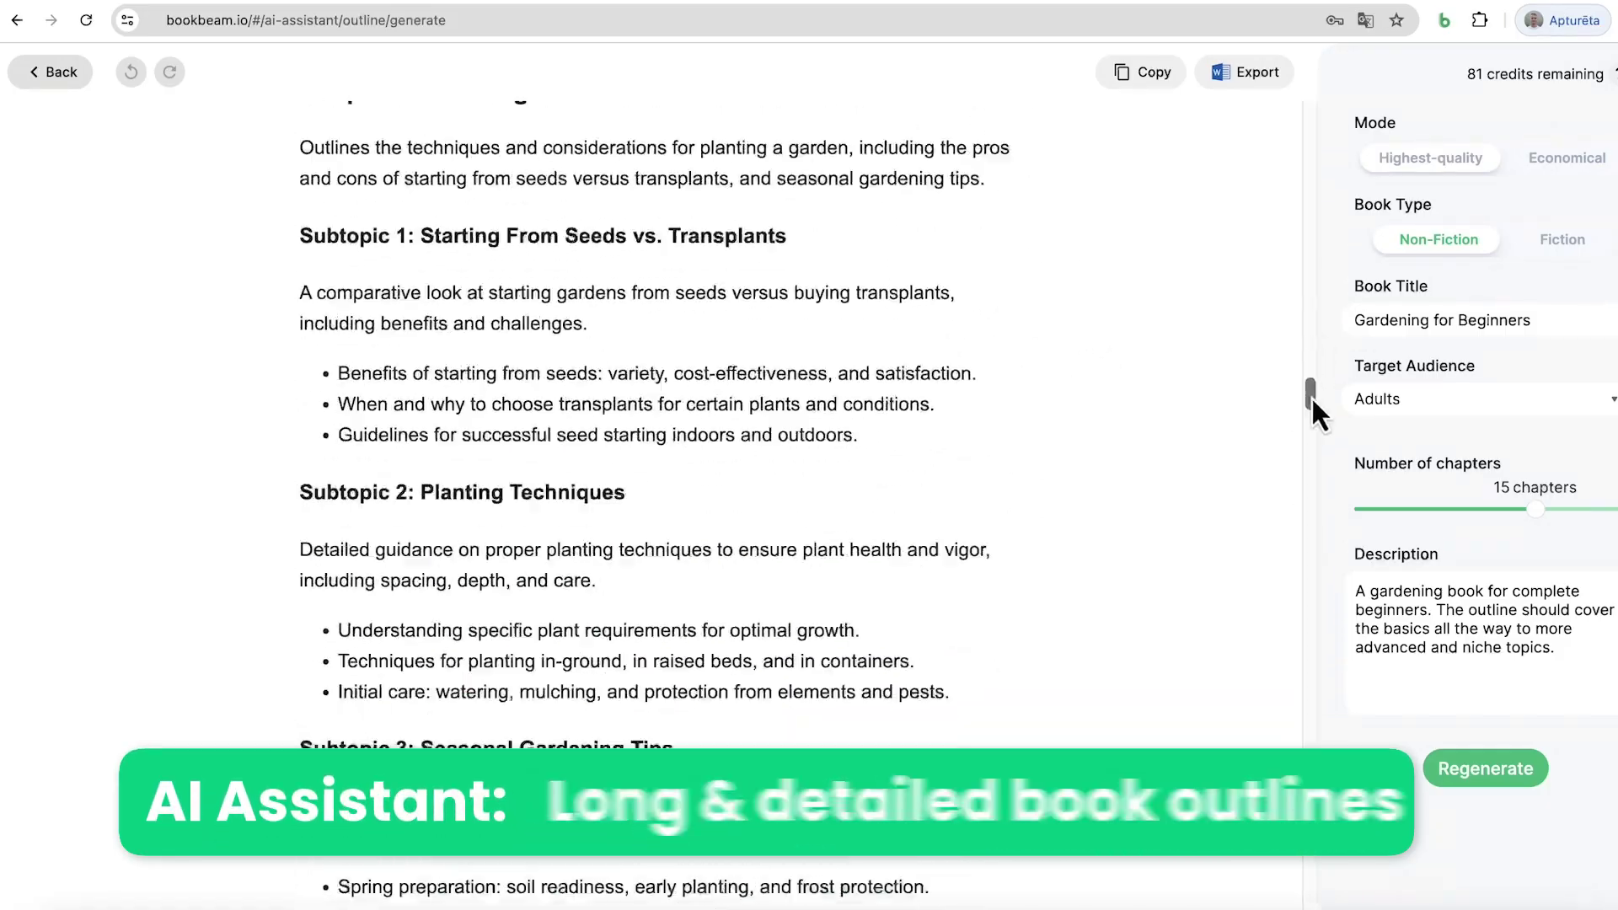
left_click_drag(1311, 396, 1300, 884)
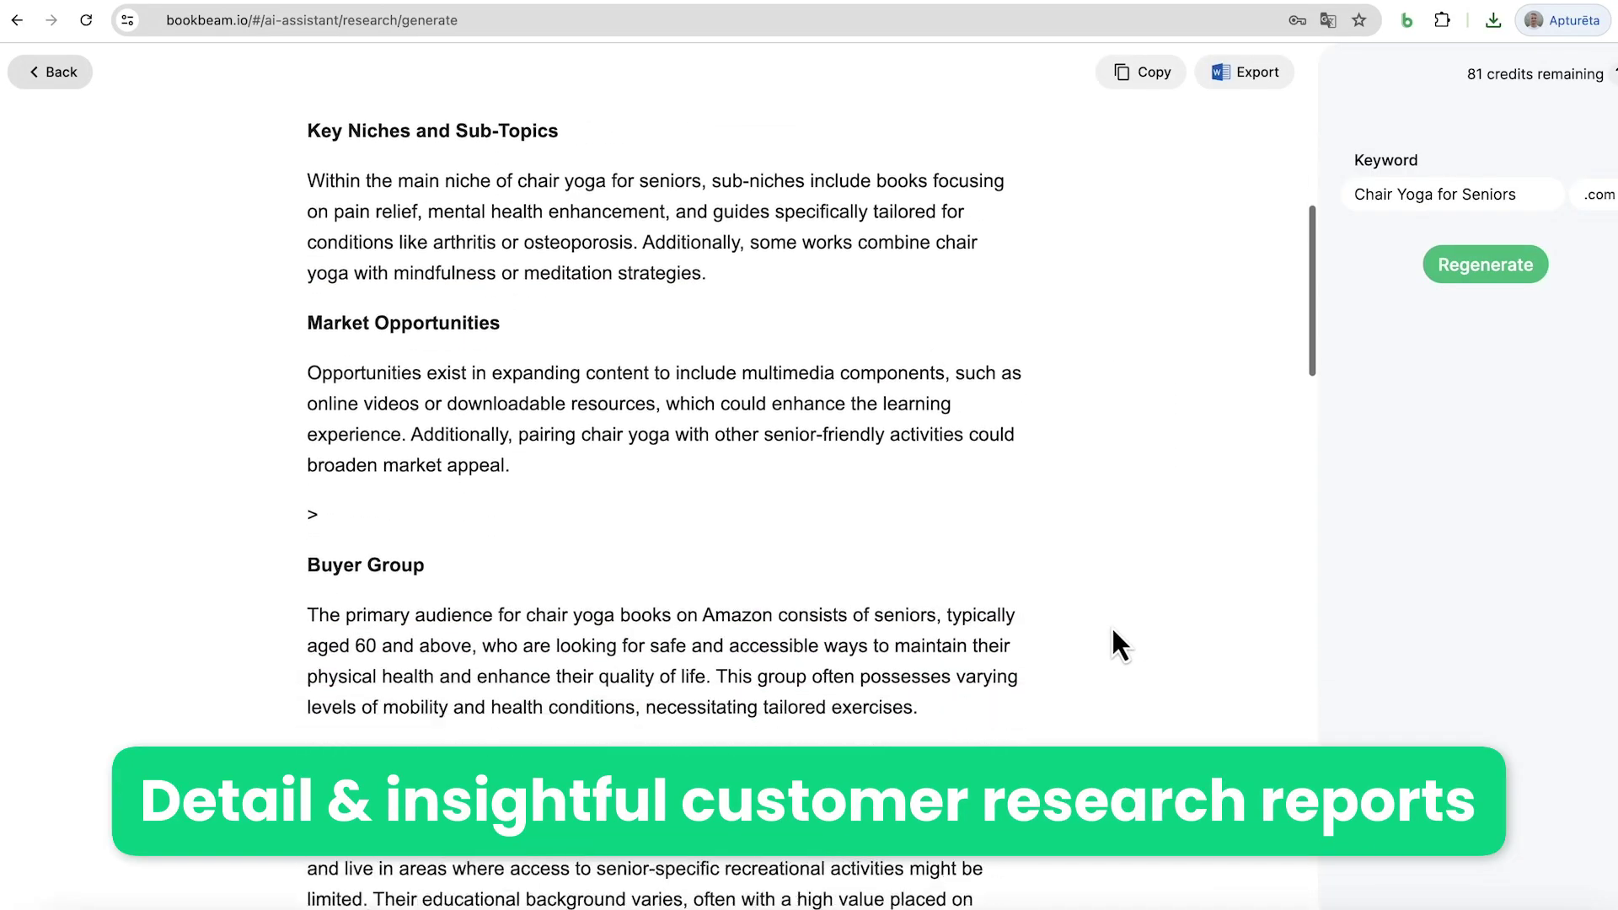
scroll(1112, 627, "down", 15)
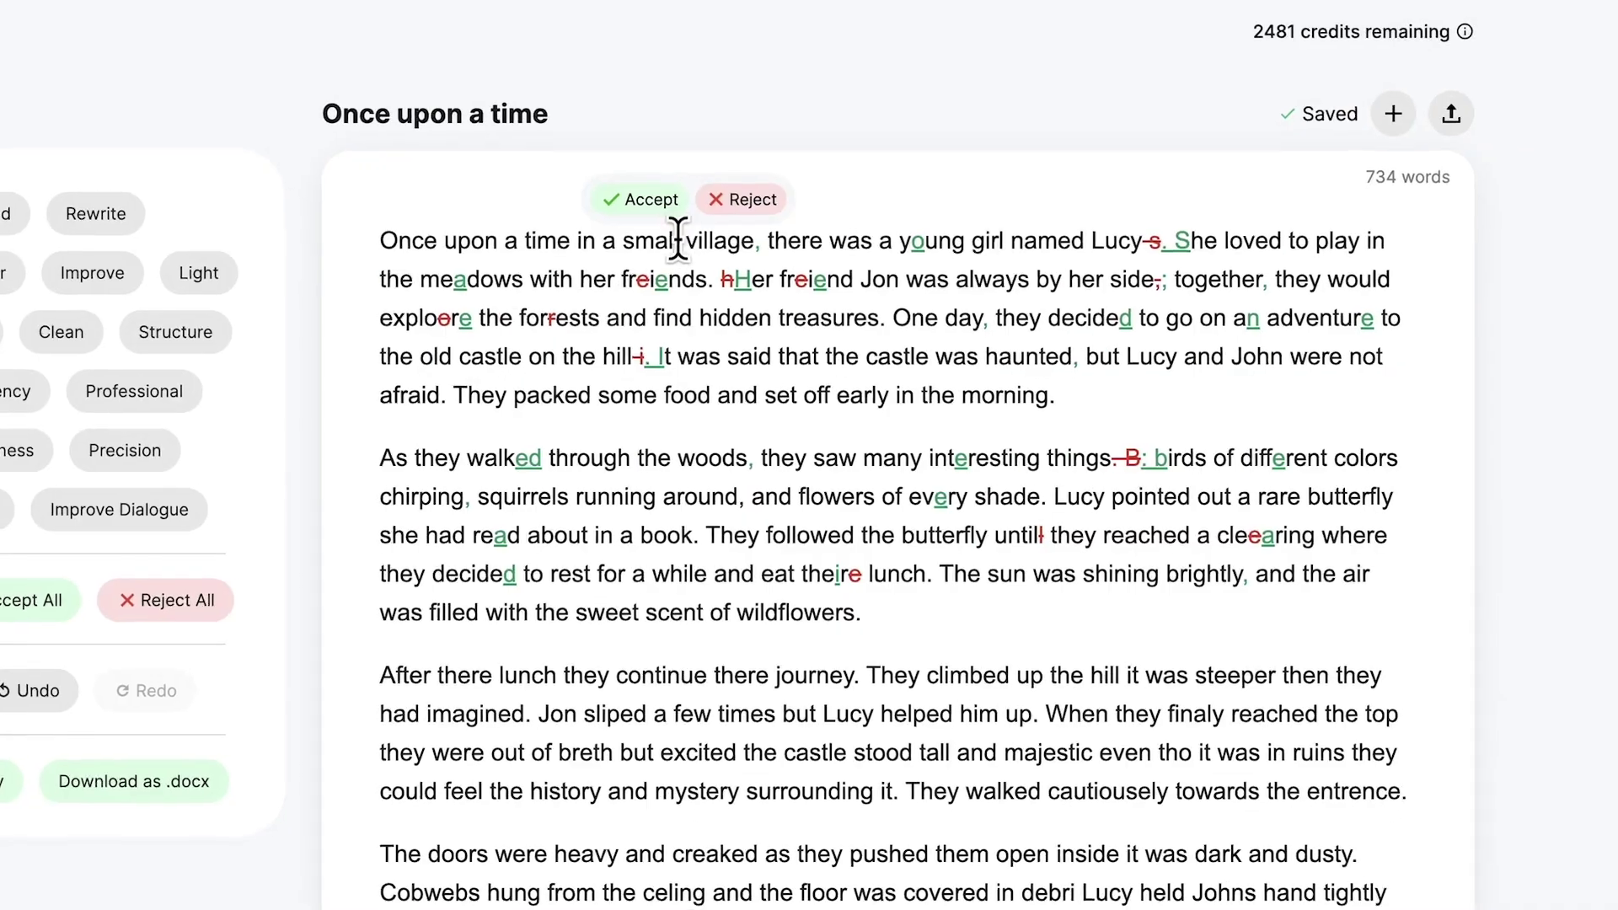
left_click(640, 199)
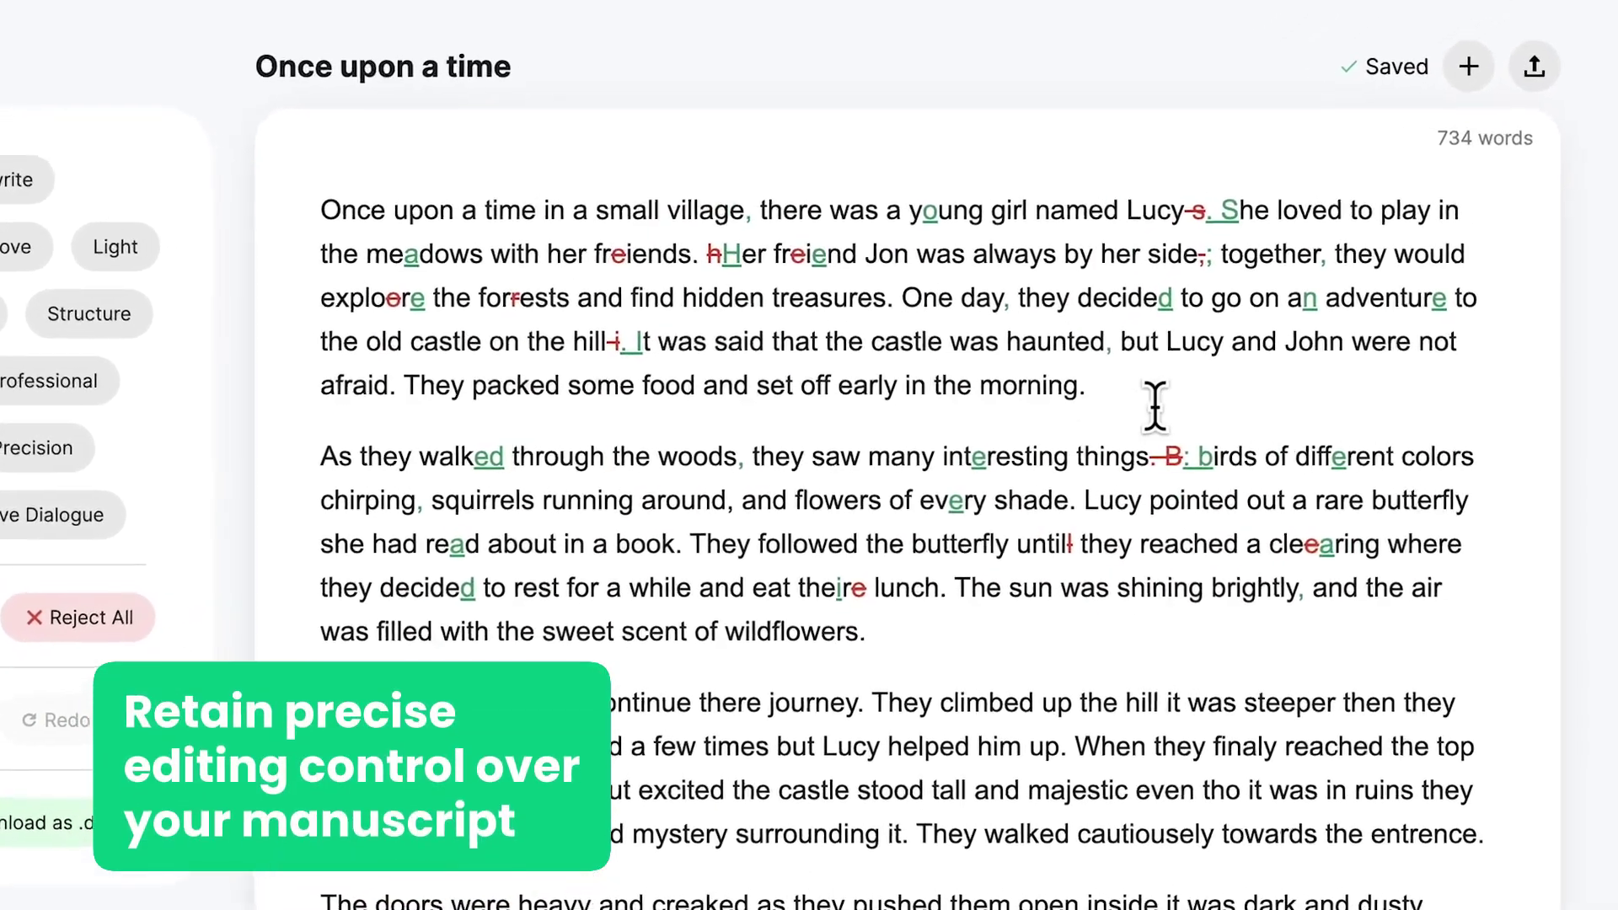
left_click_drag(1154, 407, 139, 225)
left_click(299, 173)
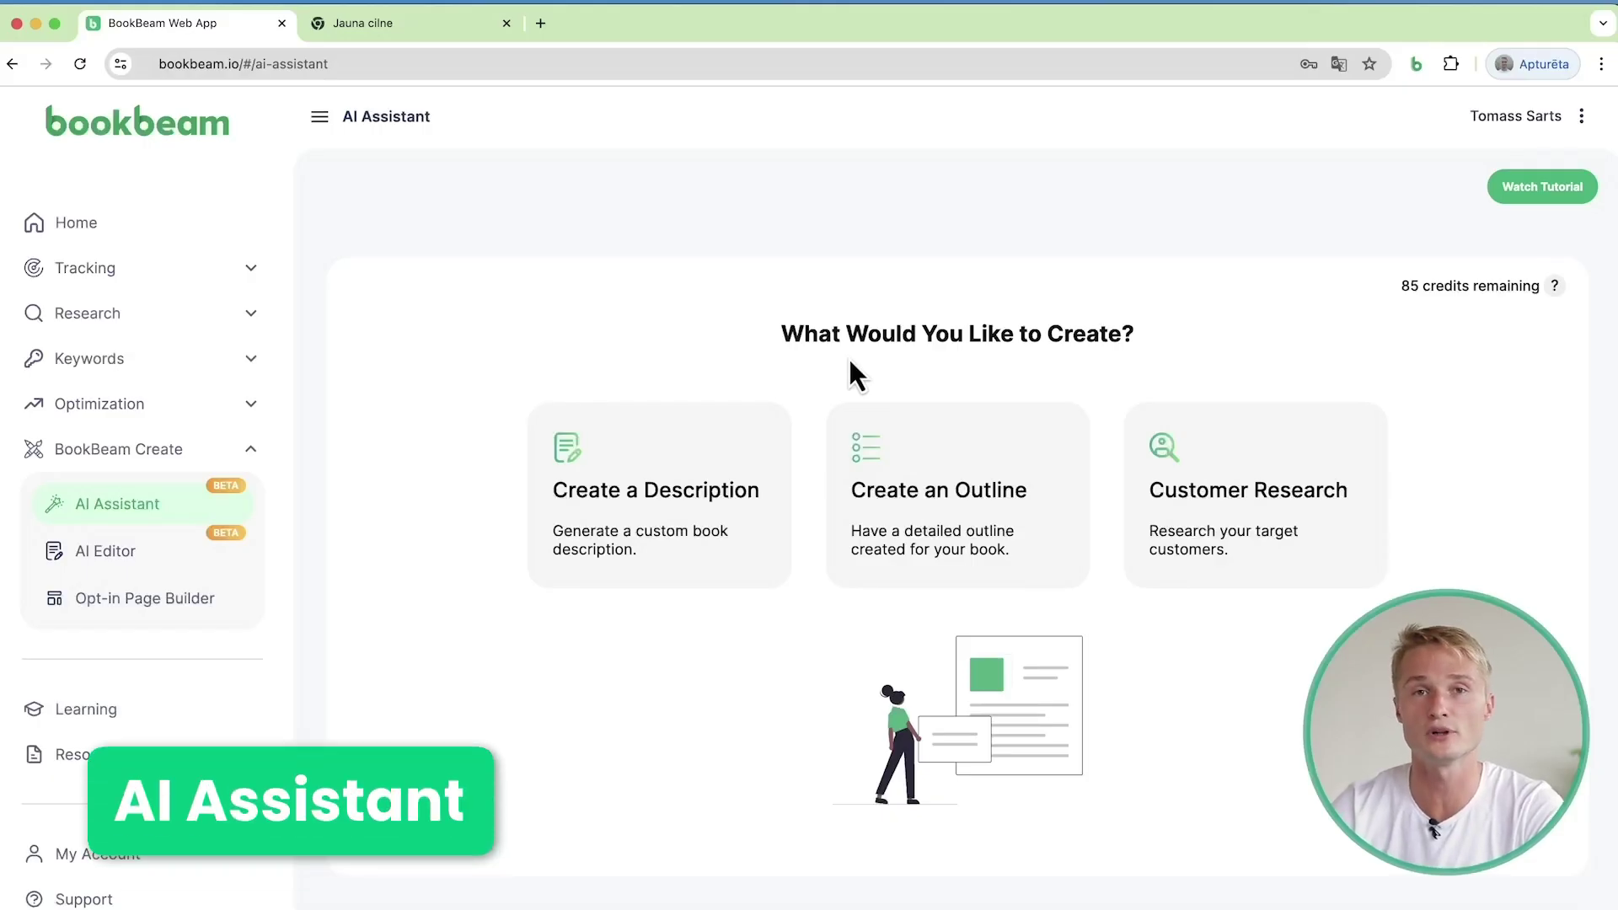
Start a new book outline from the Create an Outline card.
left_click(912, 468)
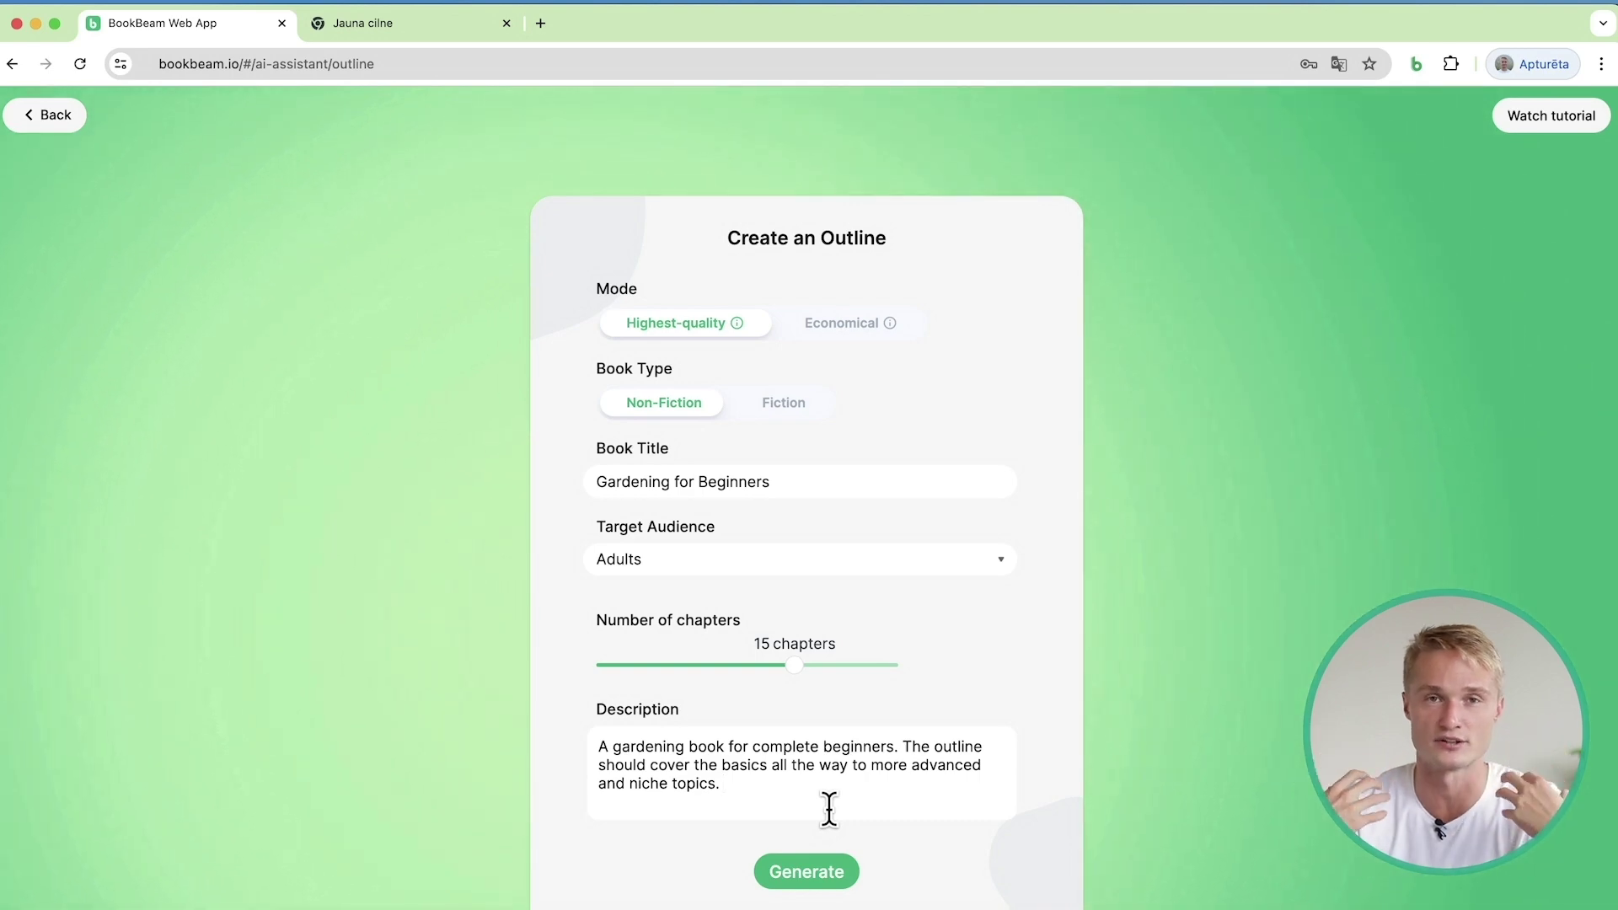
Generate the Gardening for Beginners outline for 11 credits and scroll through all 15 chapters.
left_click(813, 876)
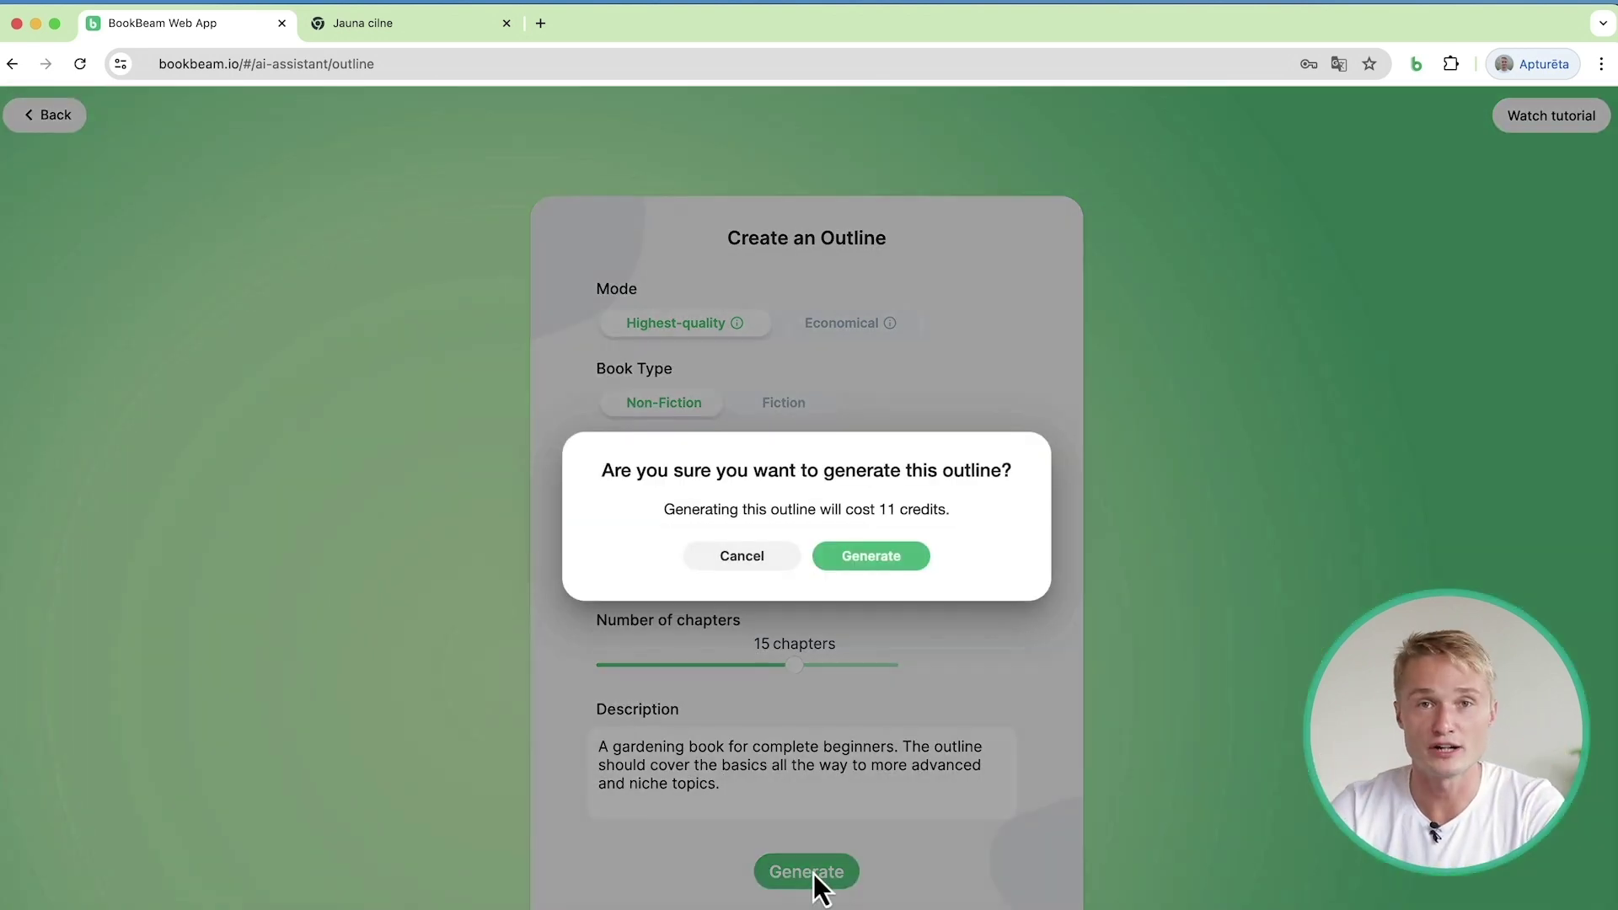
left_click(907, 570)
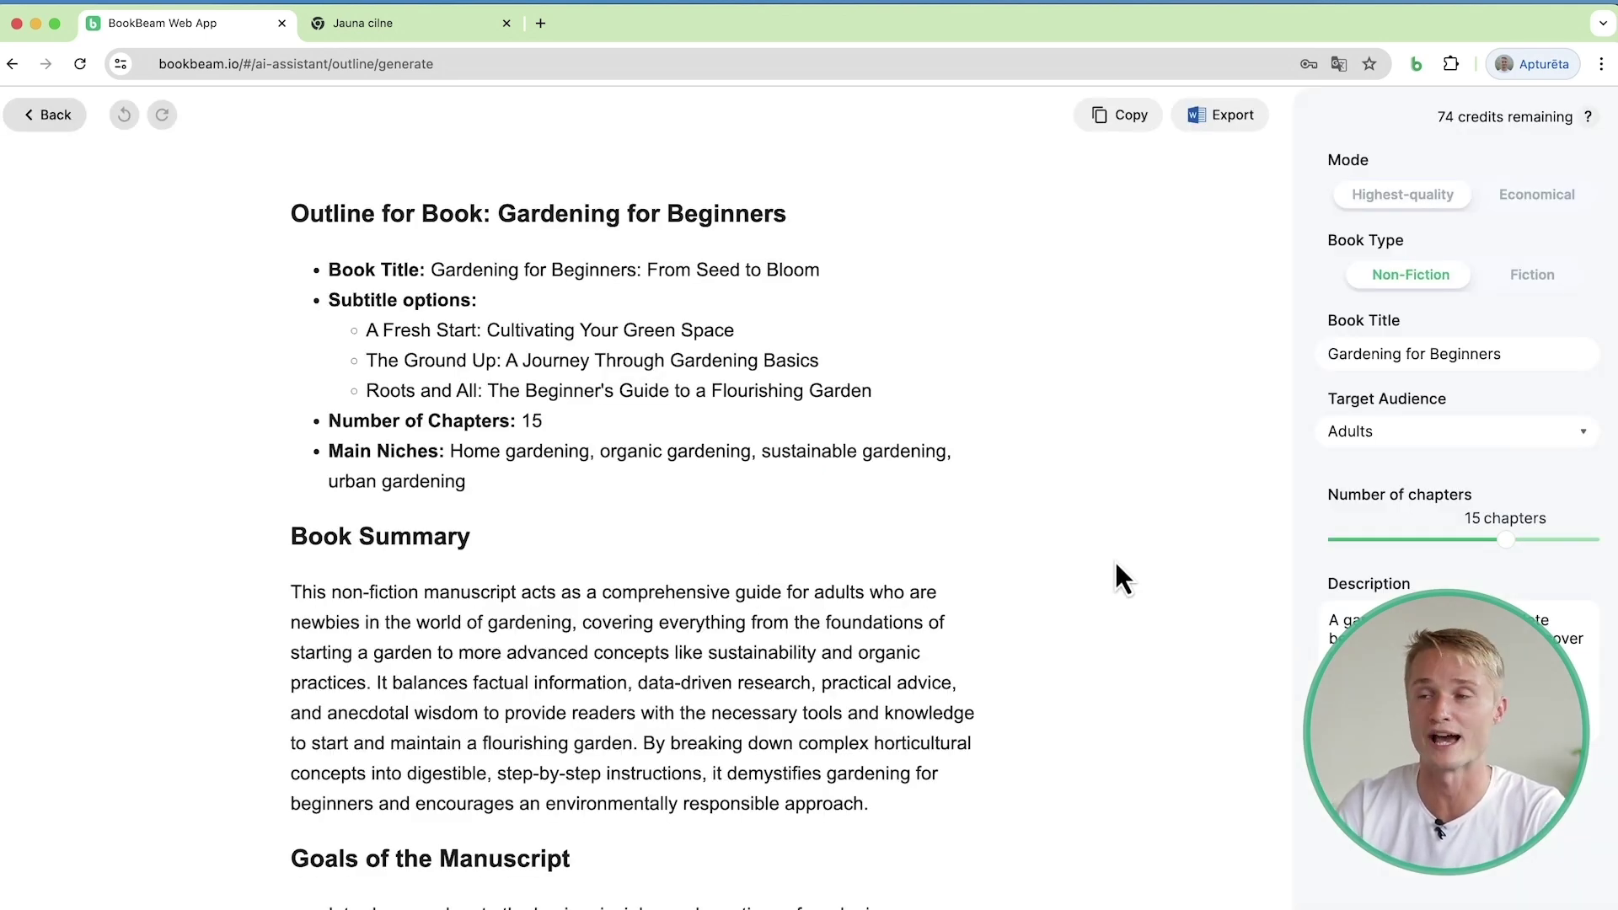
scroll(1108, 578, "down", 12)
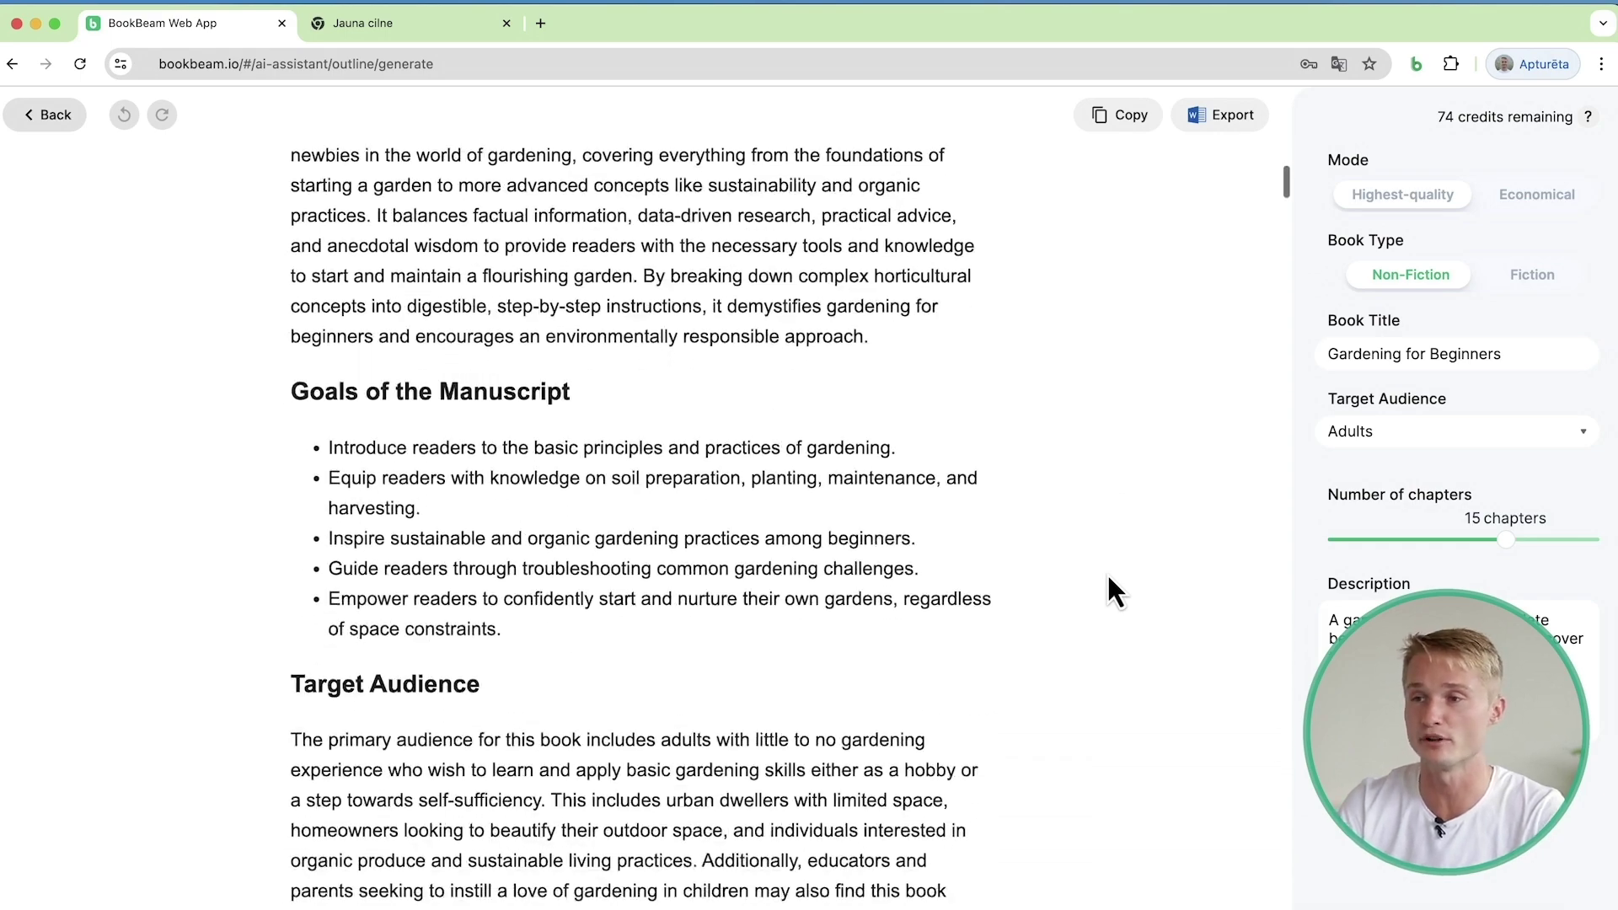
scroll(1107, 577, "down", 15)
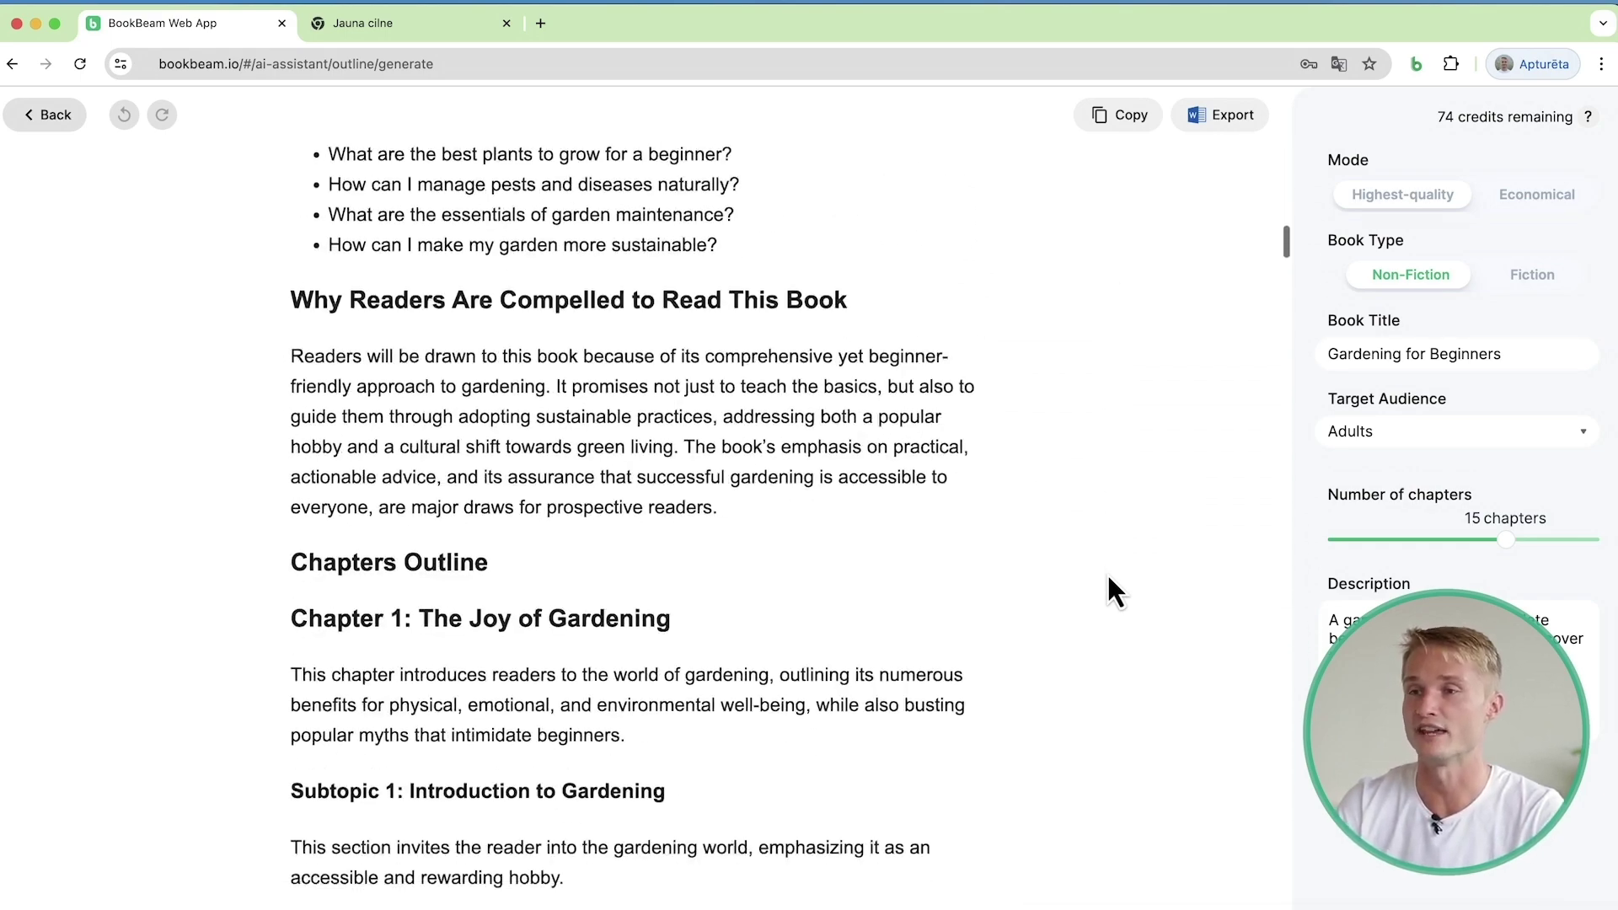
scroll(1108, 578, "down", 3)
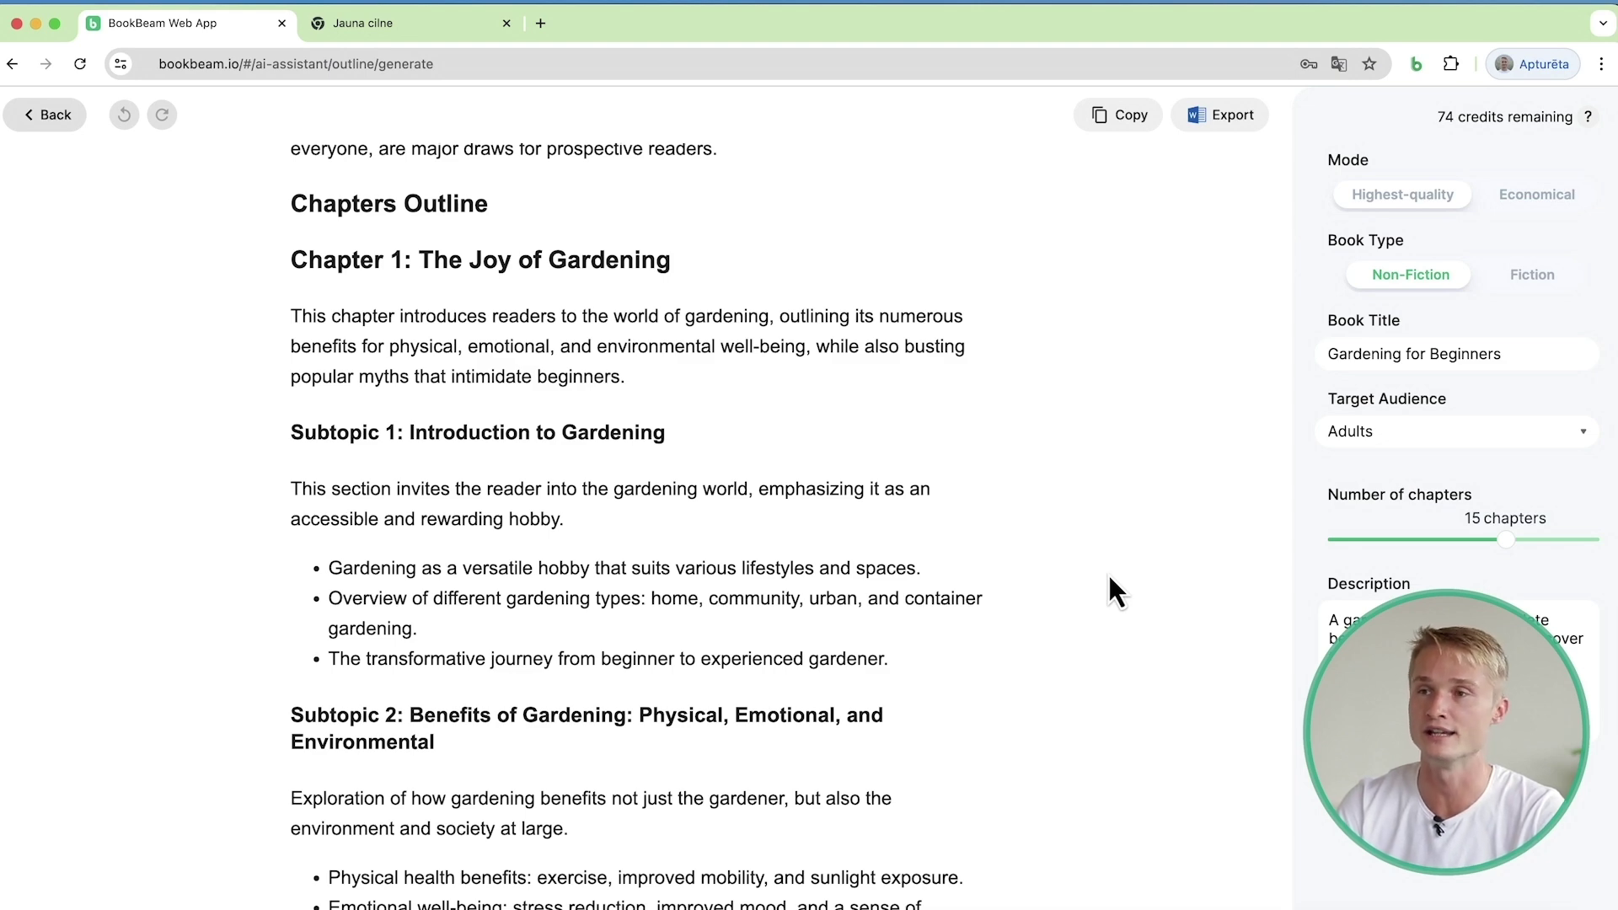
scroll(1107, 581, "down", 3)
scroll(989, 601, "down", 14)
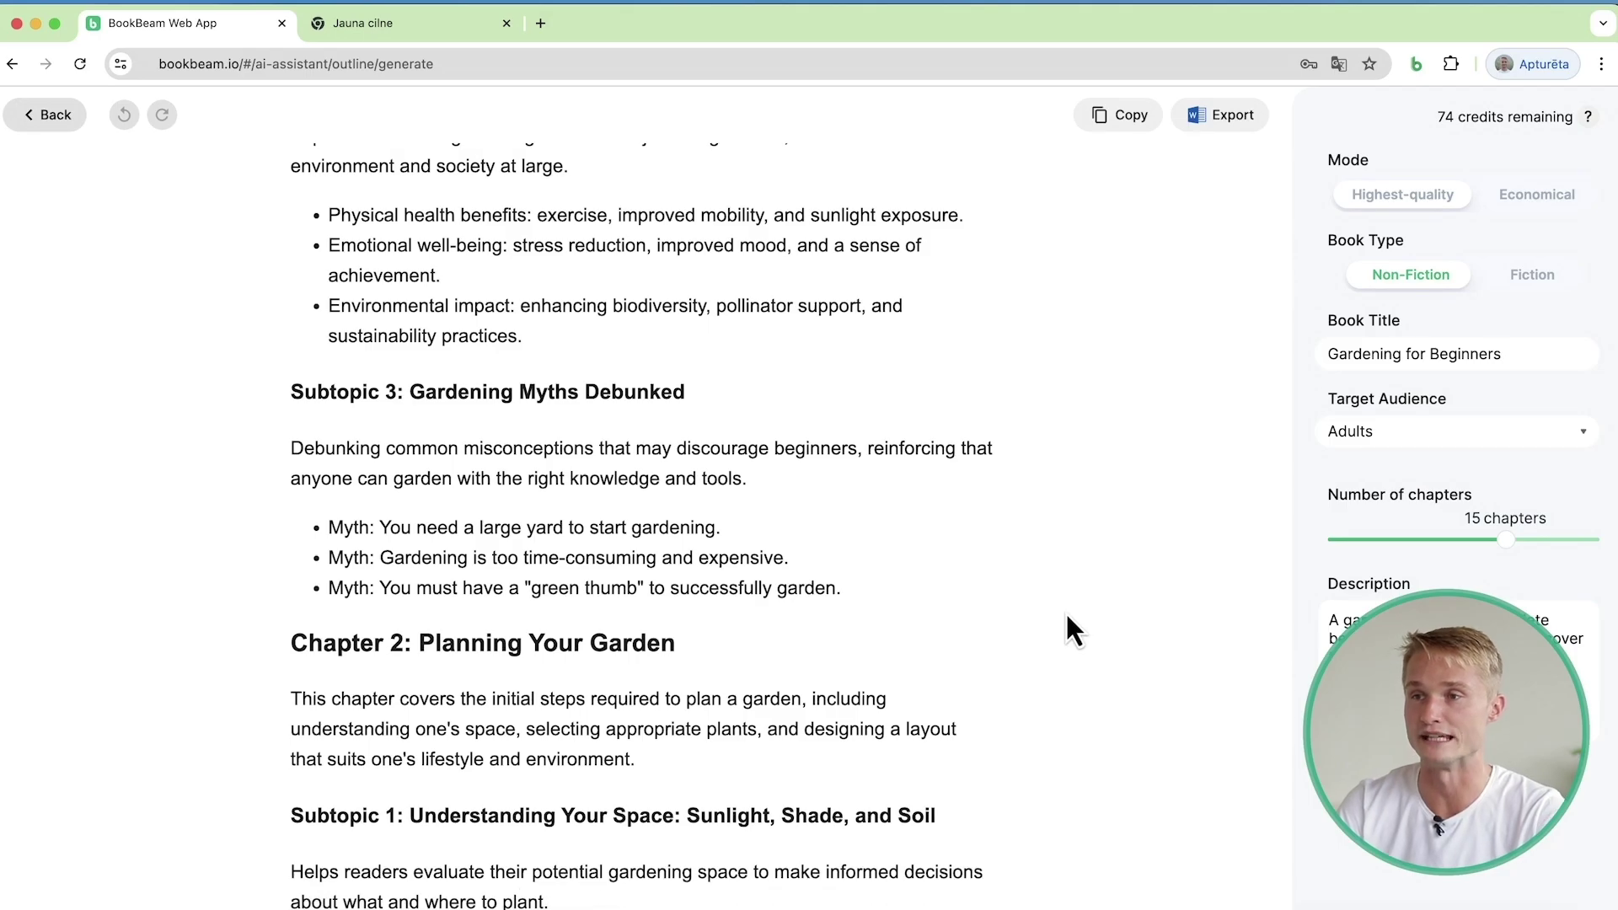
scroll(1067, 618, "down", 19)
scroll(1067, 616, "down", 20)
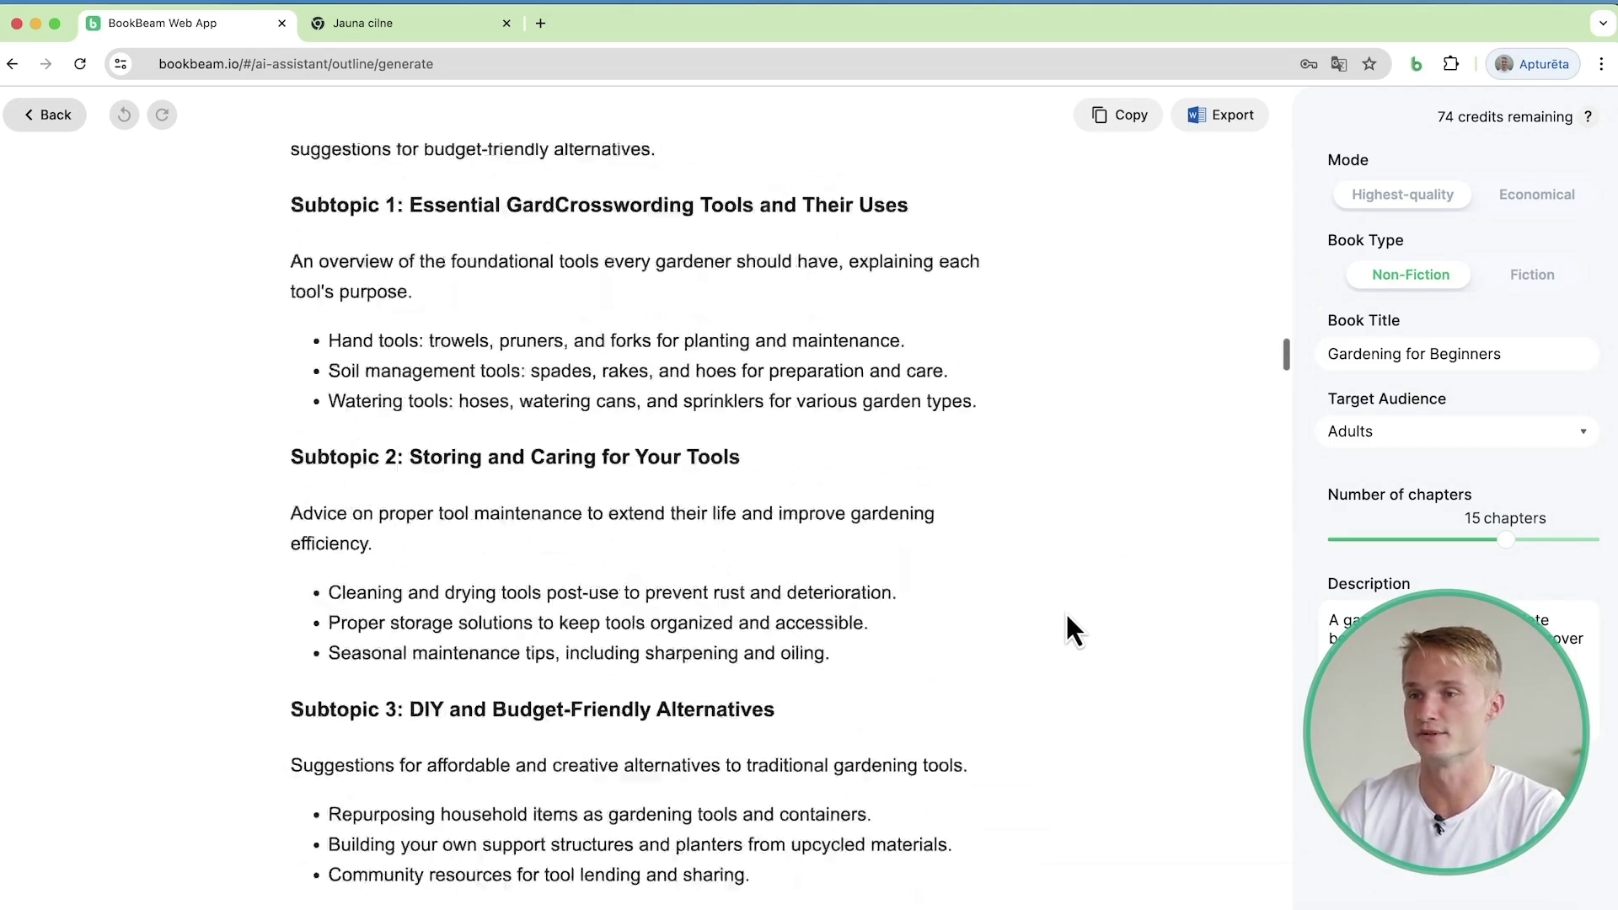
scroll(1066, 617, "down", 20)
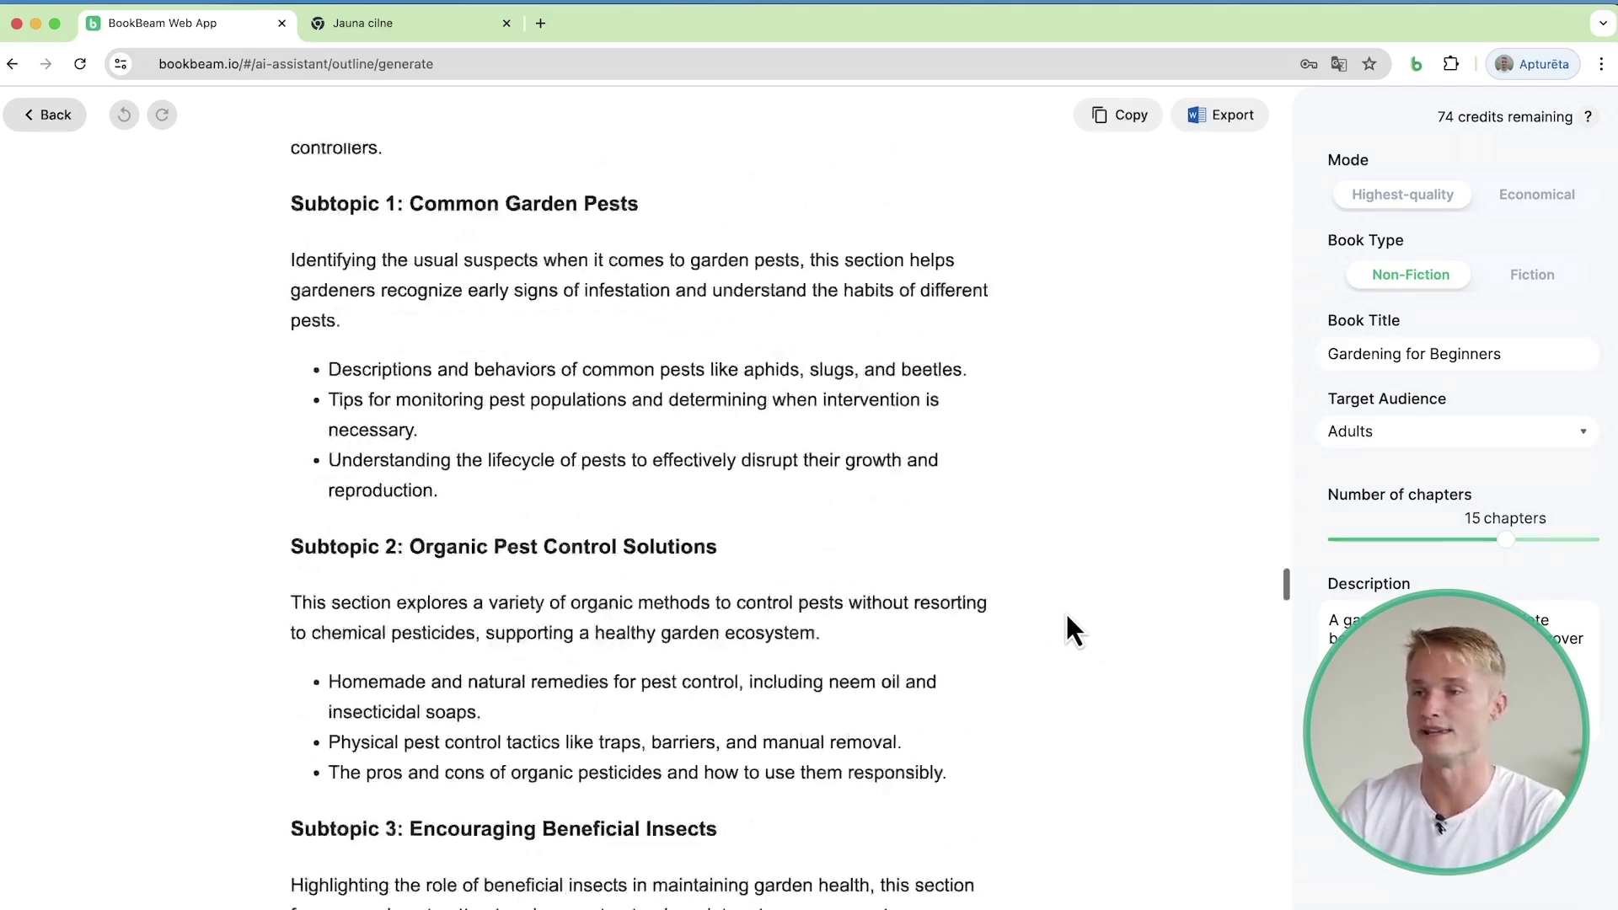
scroll(1066, 617, "down", 20)
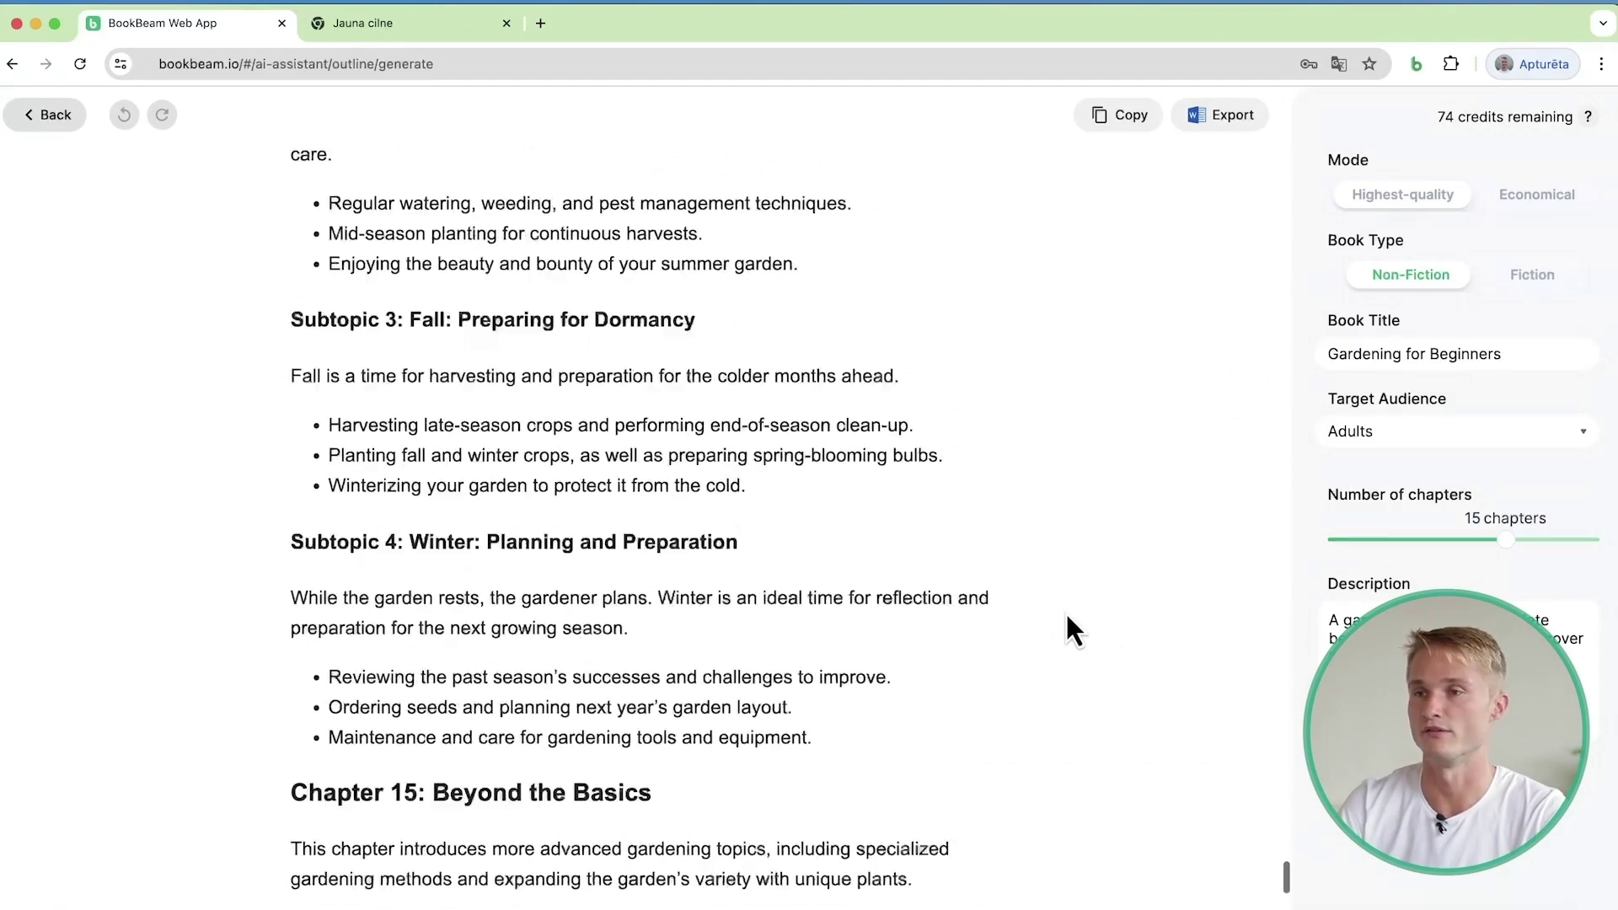
scroll(926, 674, "down", 1)
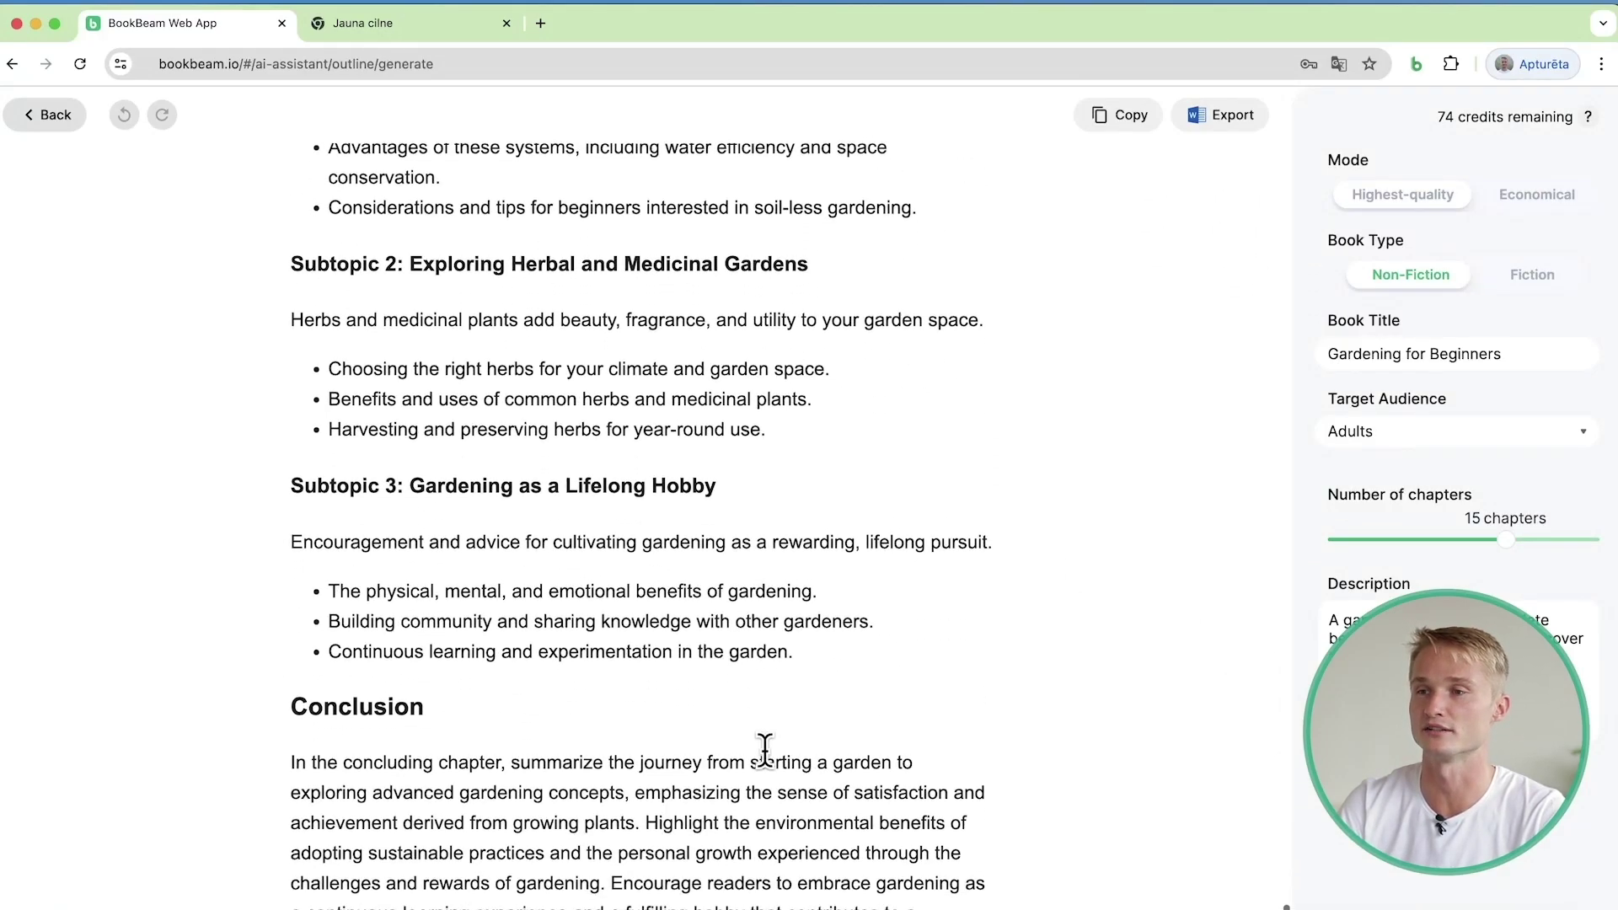
scroll(762, 748, "up", 5)
scroll(762, 747, "down", 4)
scroll(560, 784, "down", 3)
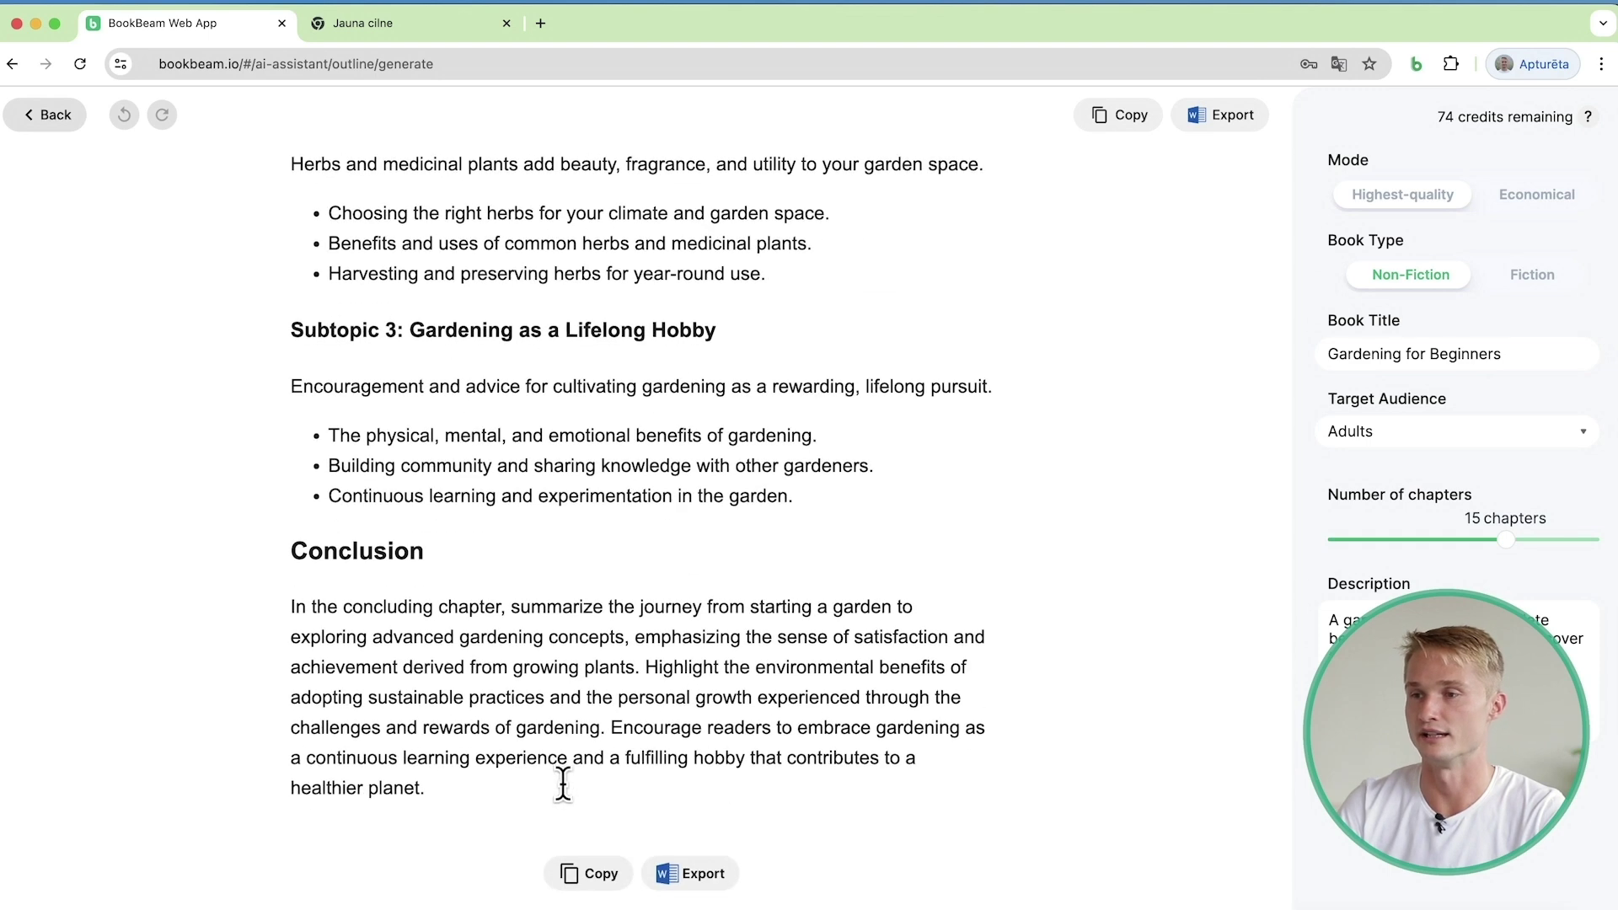
scroll(543, 712, "up", 1)
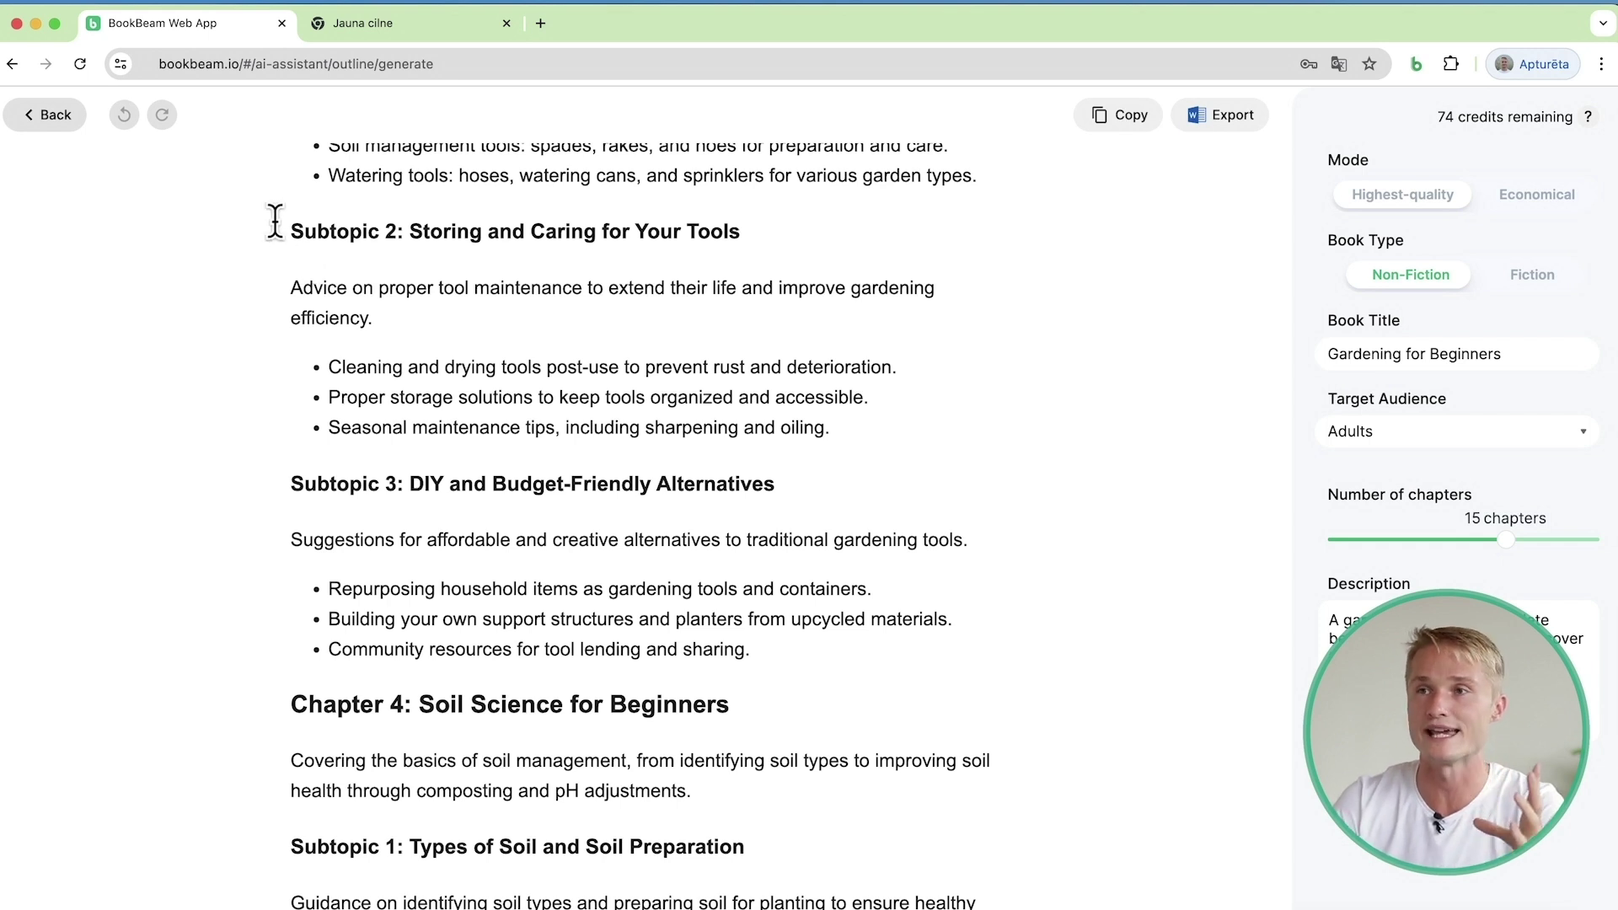
Ask the AI to 'try a different subtopic' for Storing and Caring for Your Tools, then dismiss it.
left_click_drag(312, 241, 868, 431)
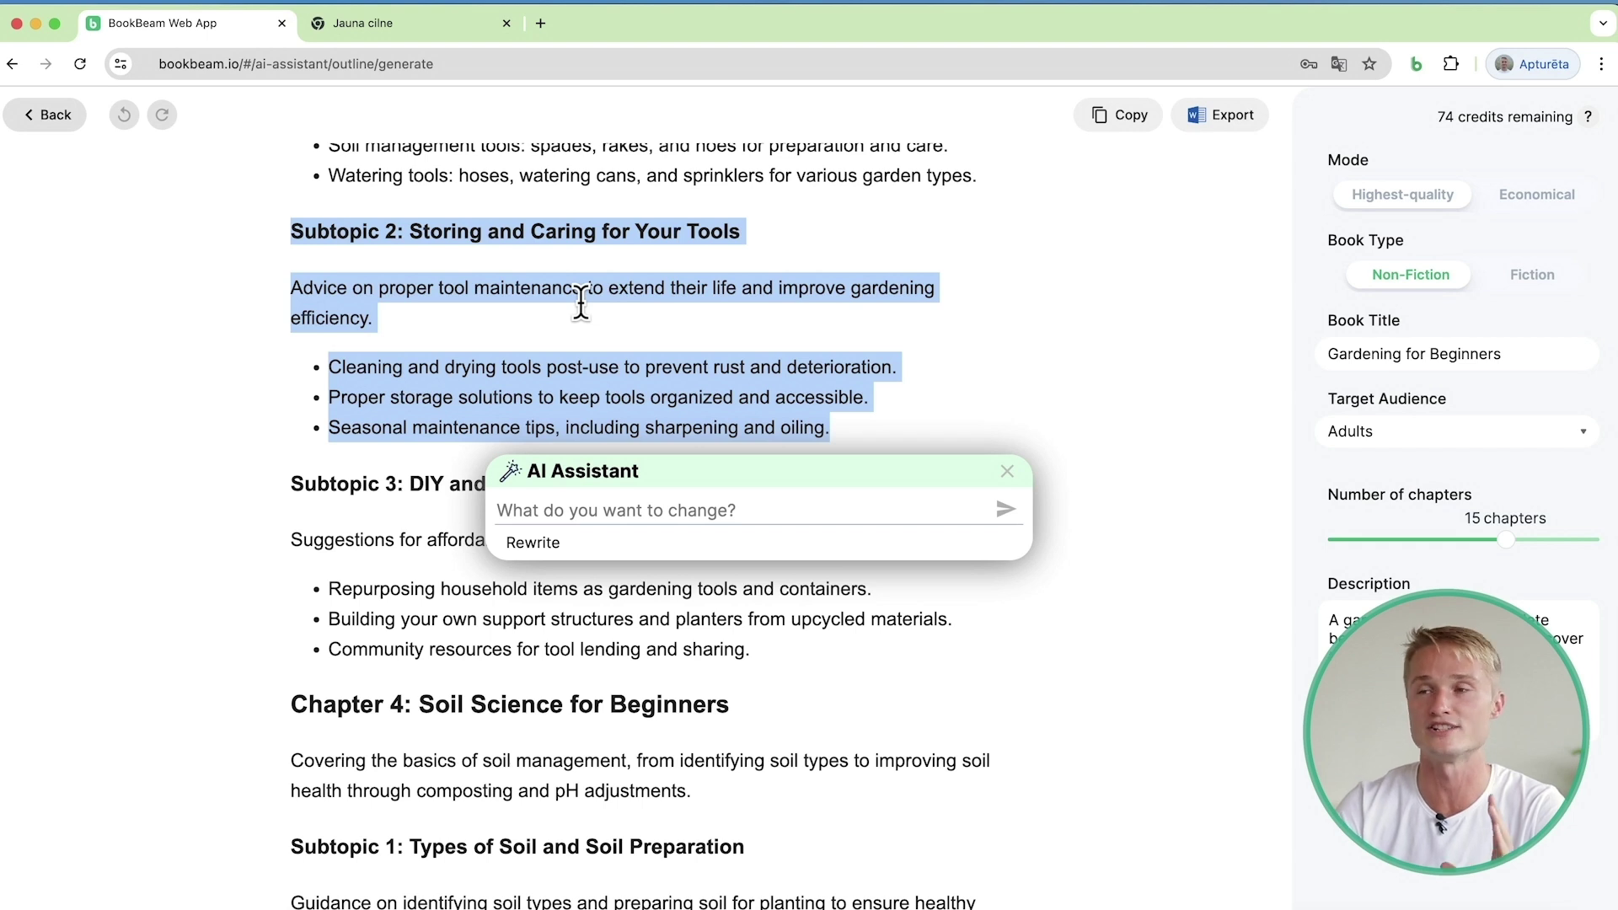
left_click(610, 510)
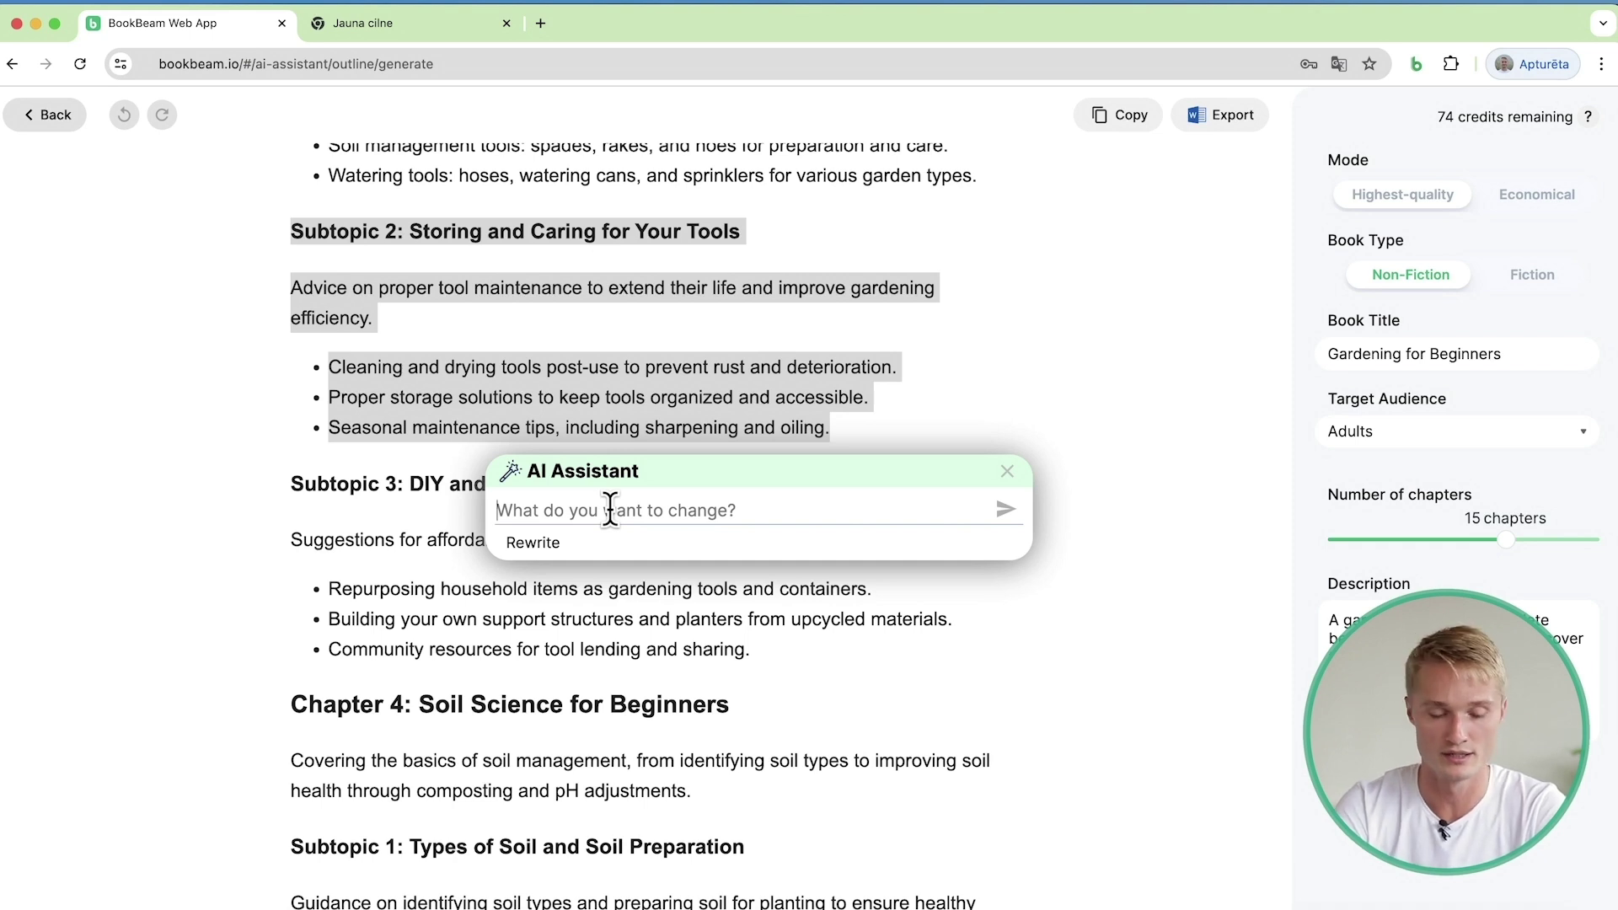
type("try a differ")
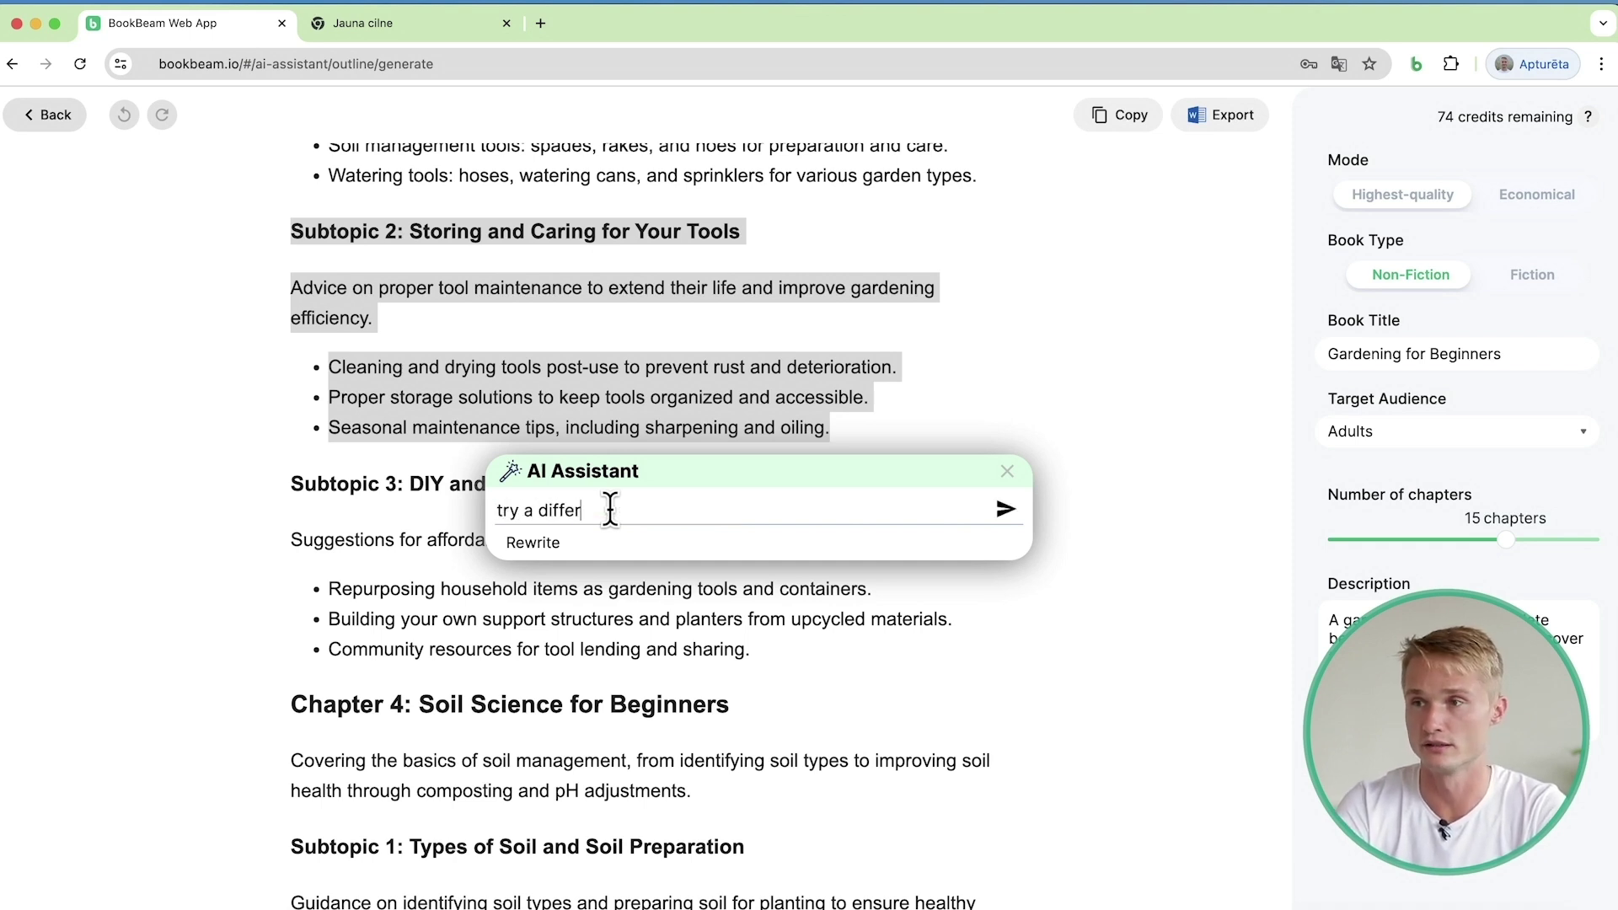
type("ent subtopic")
key("Return")
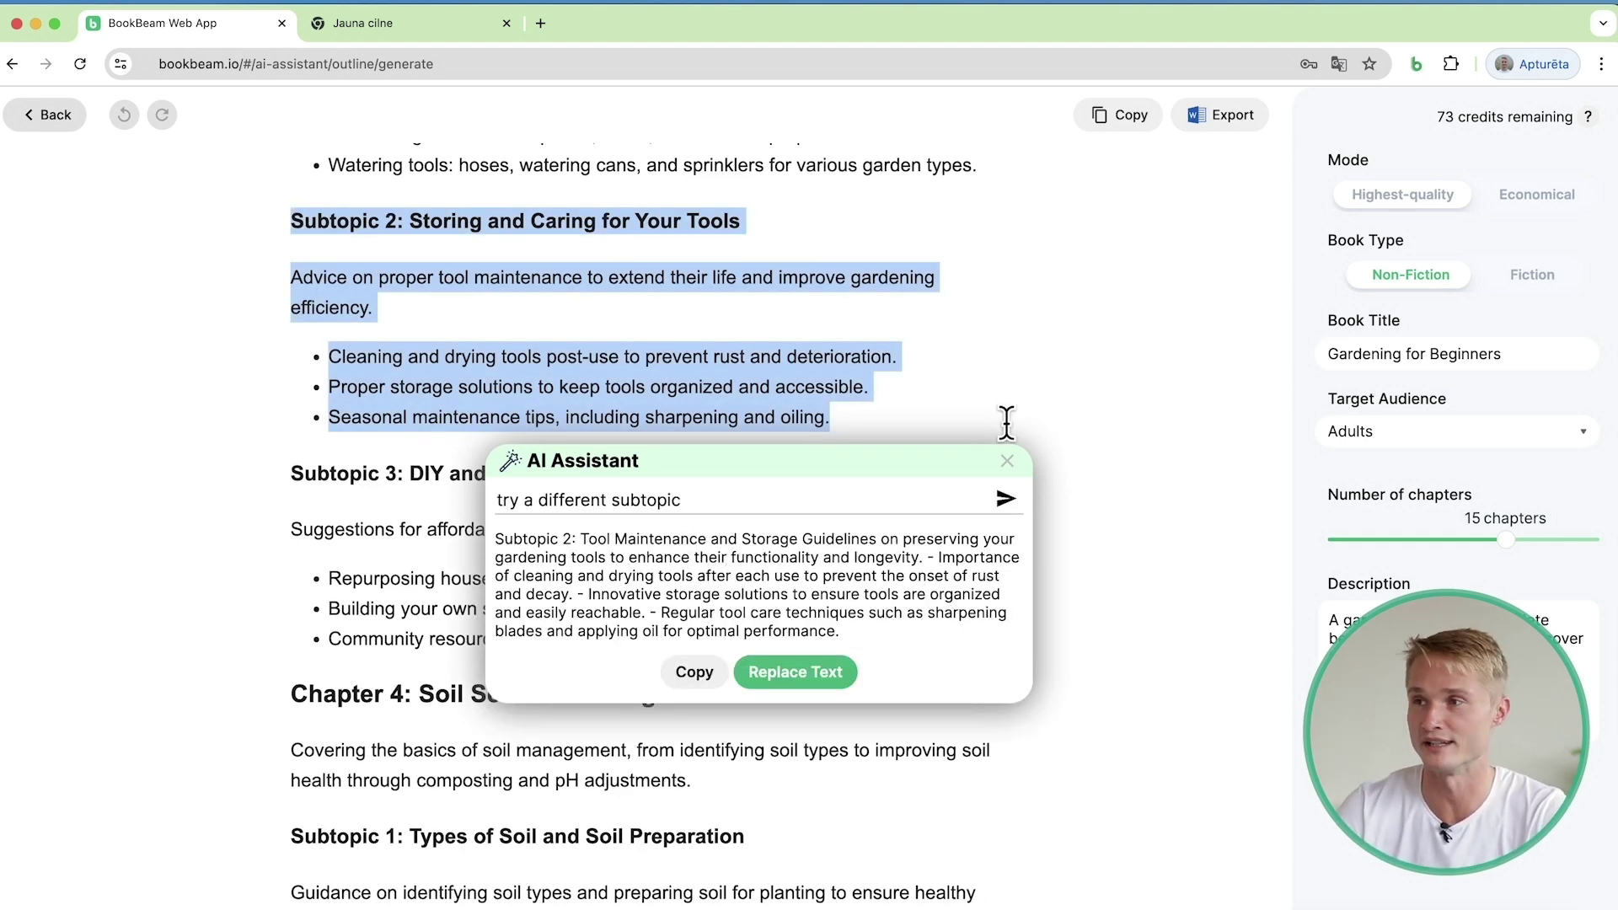
left_click(1007, 461)
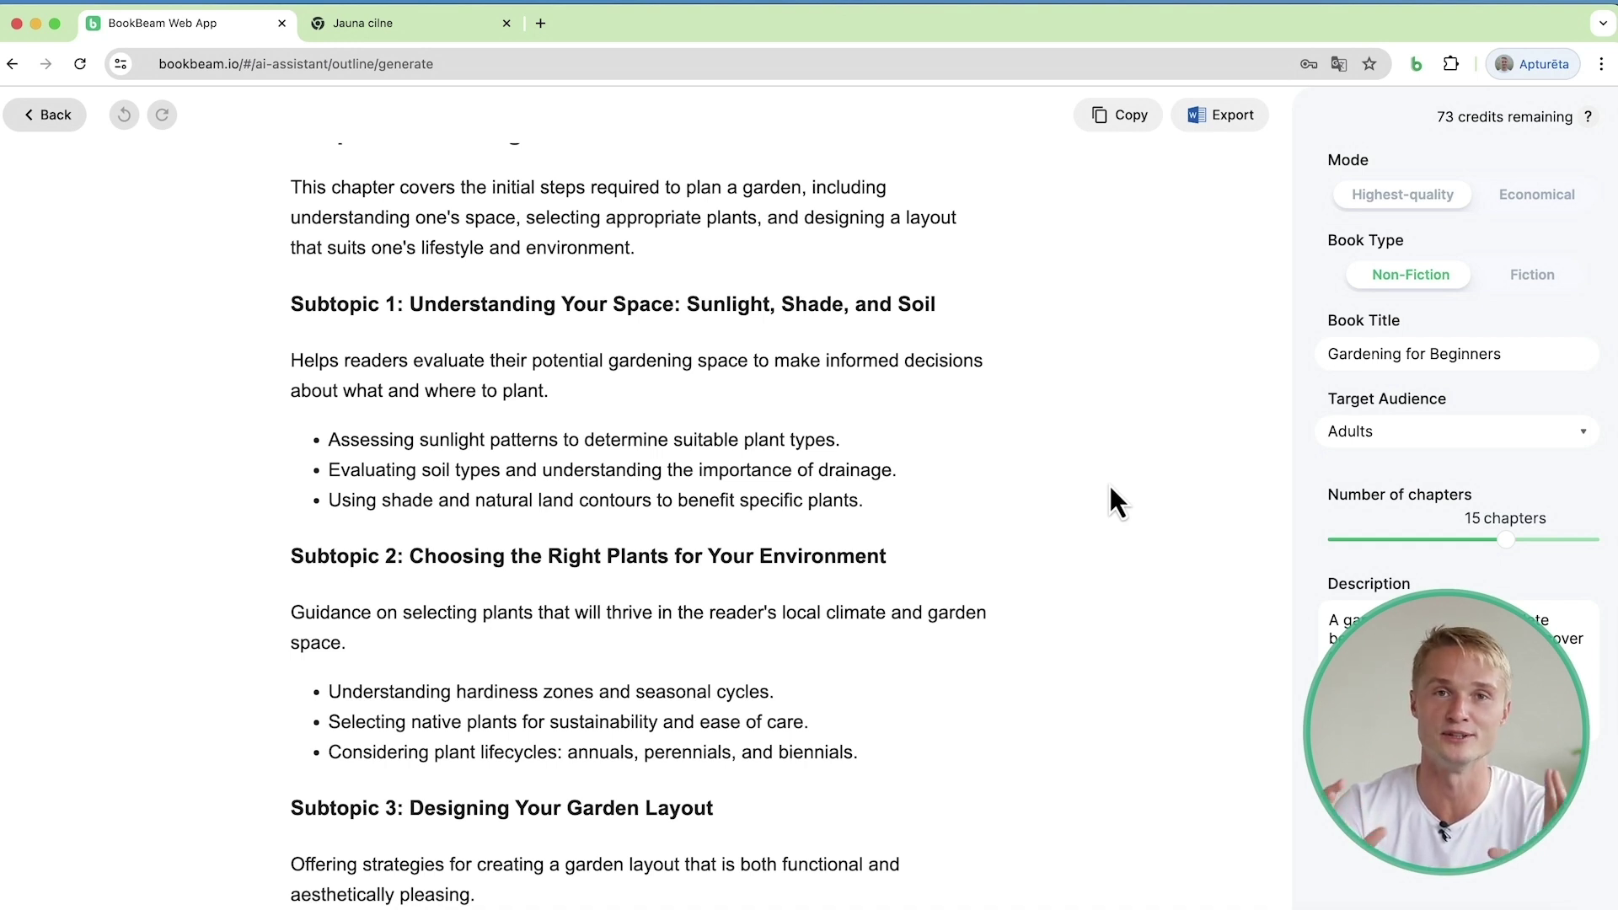
scroll(1060, 643, "up", 10)
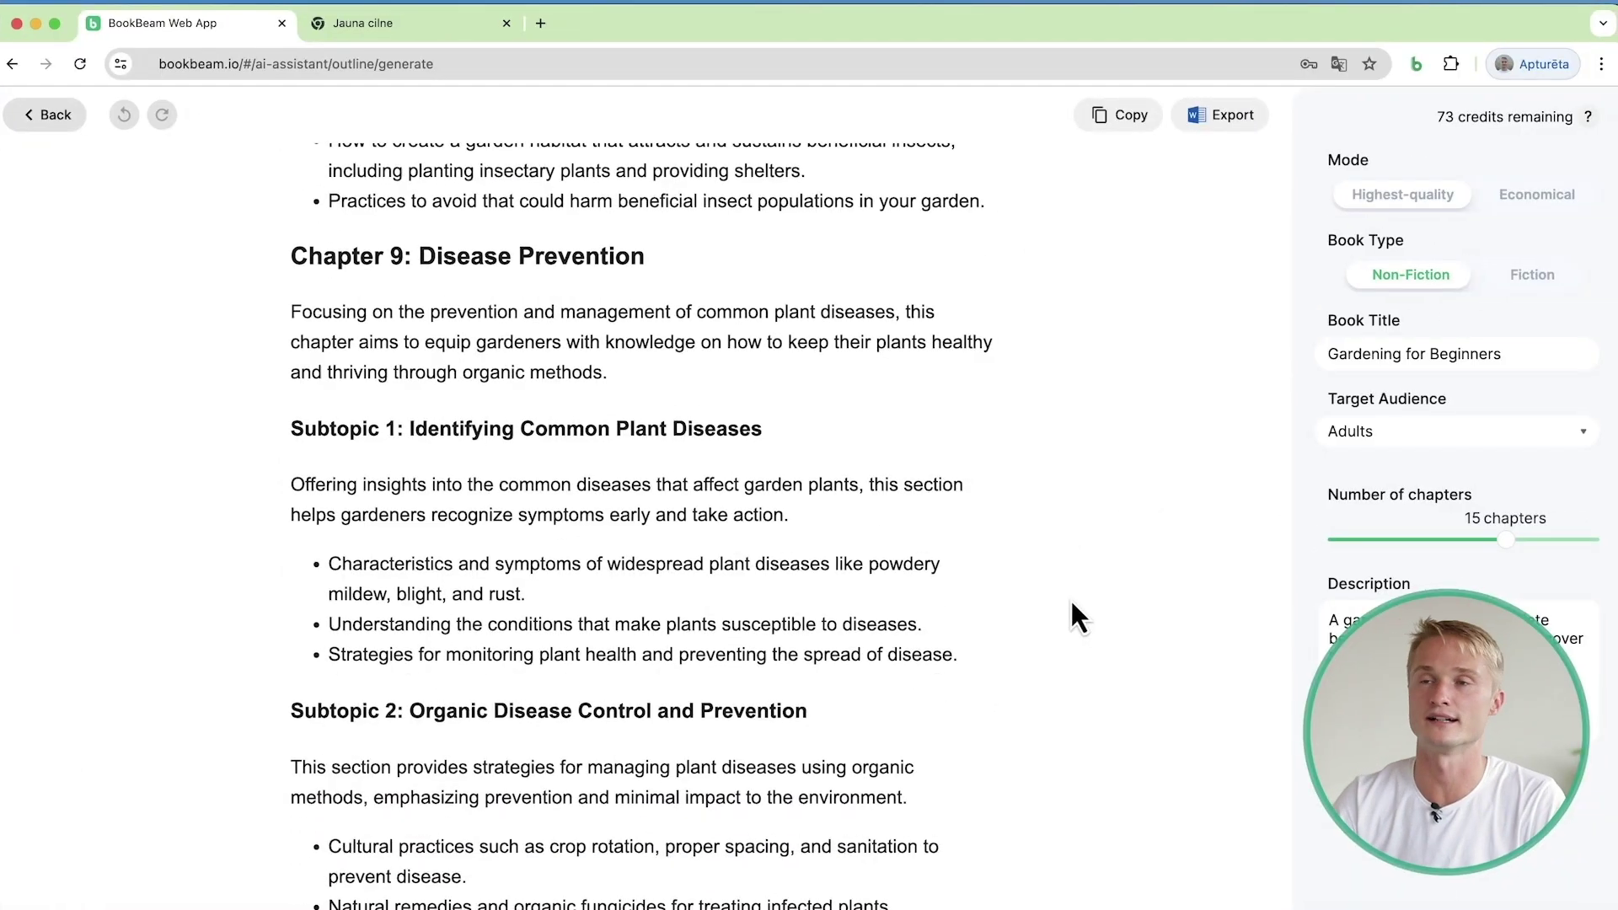
Copy the Gardening for Beginners outline and export it as a Word document.
scroll(1070, 598, "up", 15)
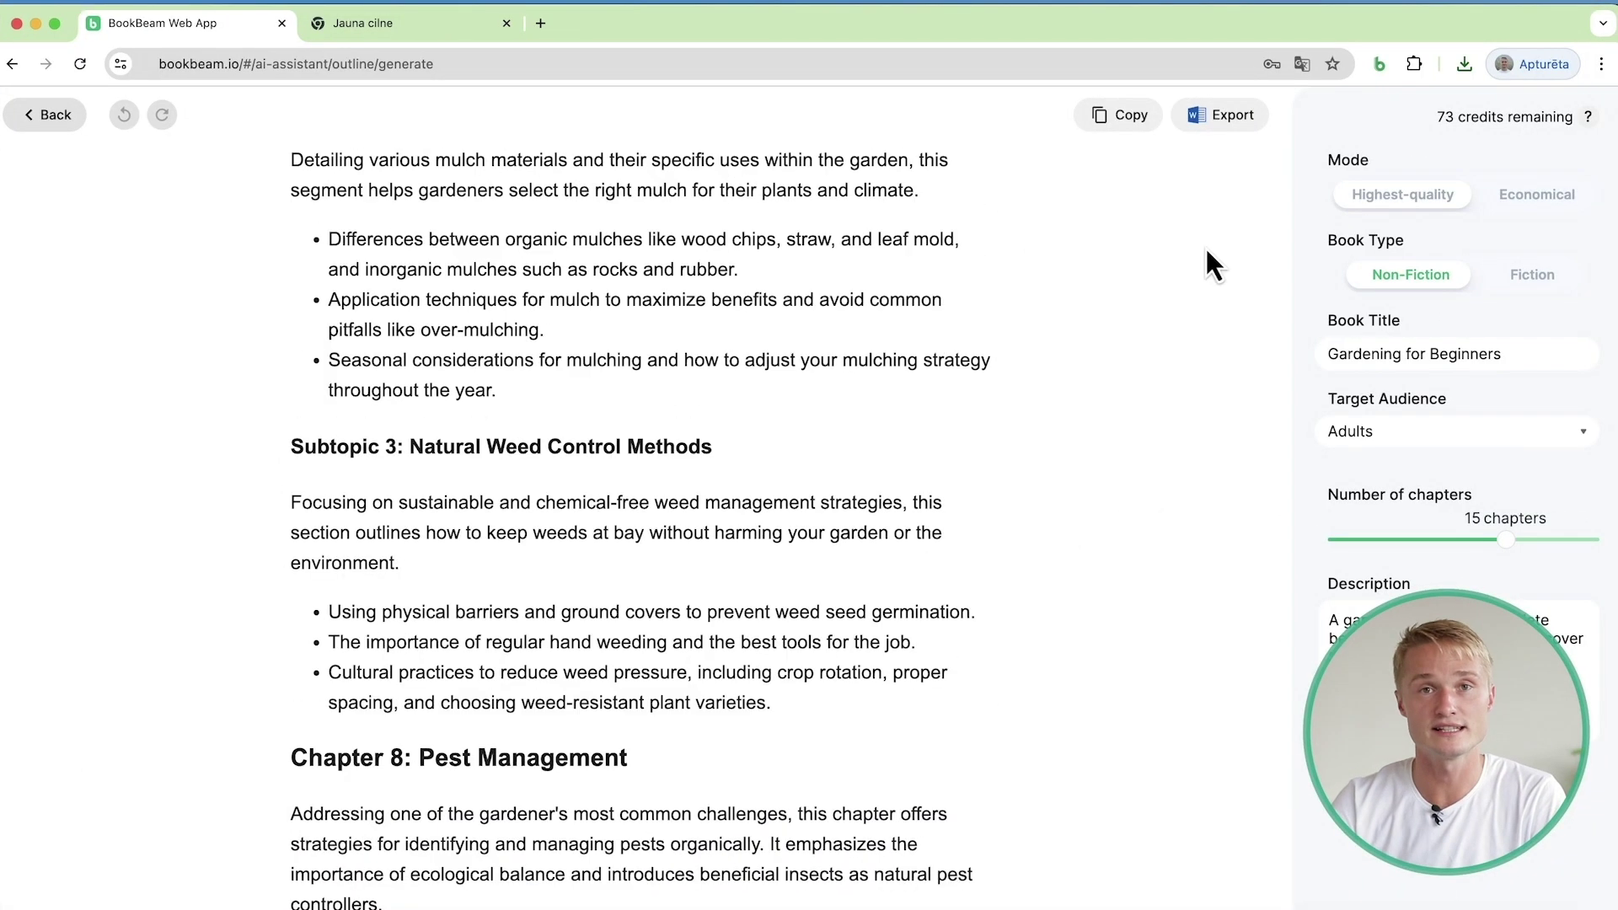
left_click(1147, 128)
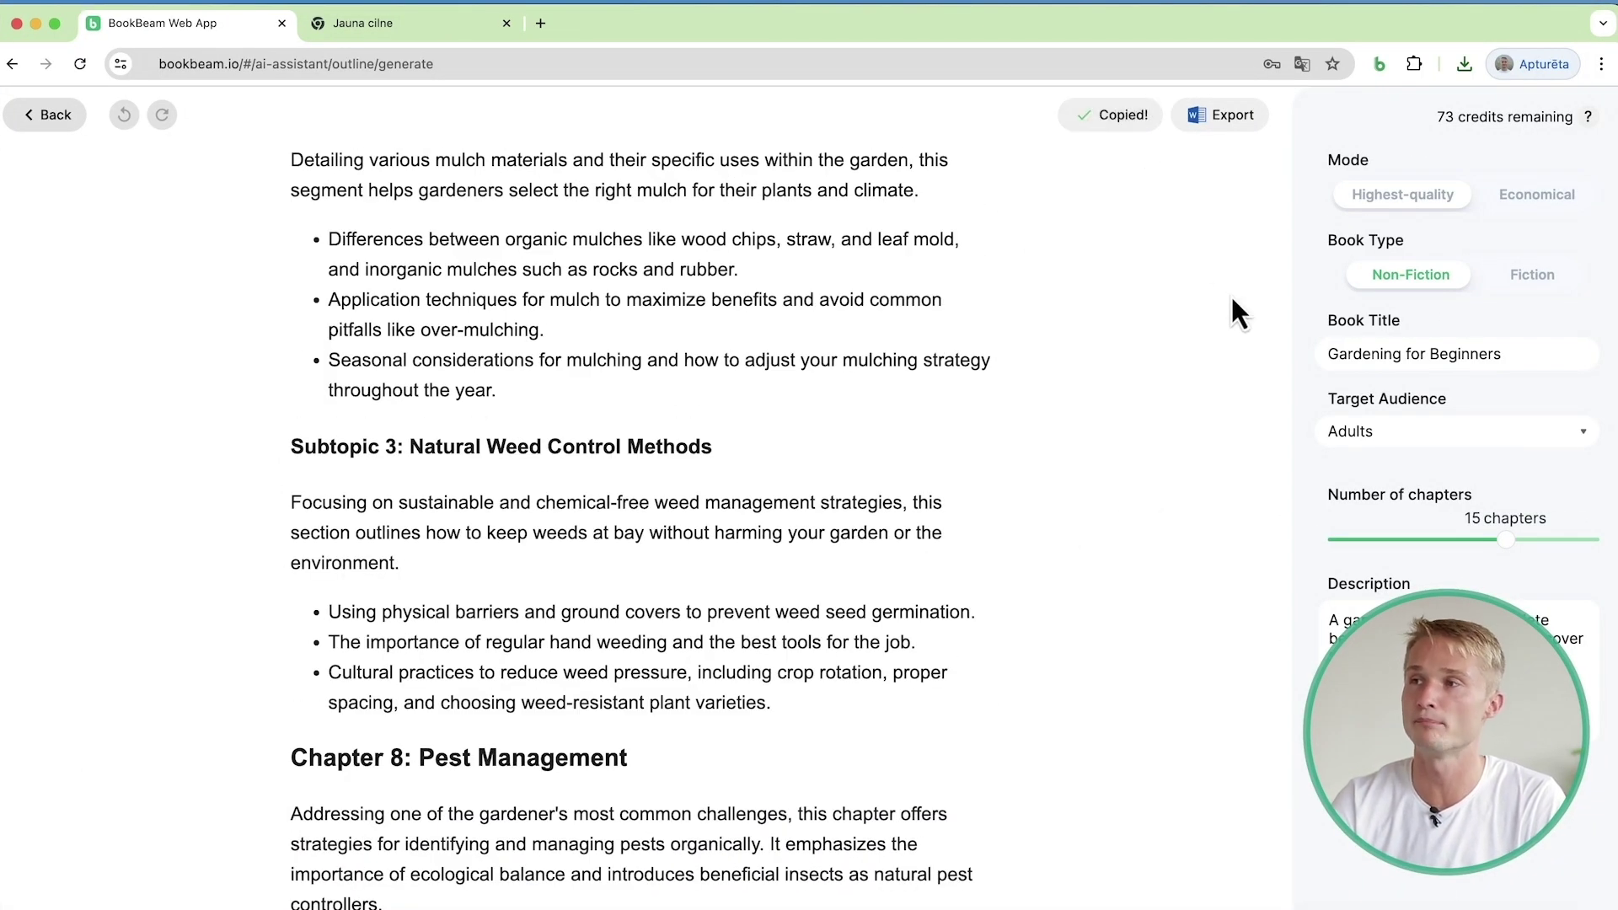
left_click(1239, 134)
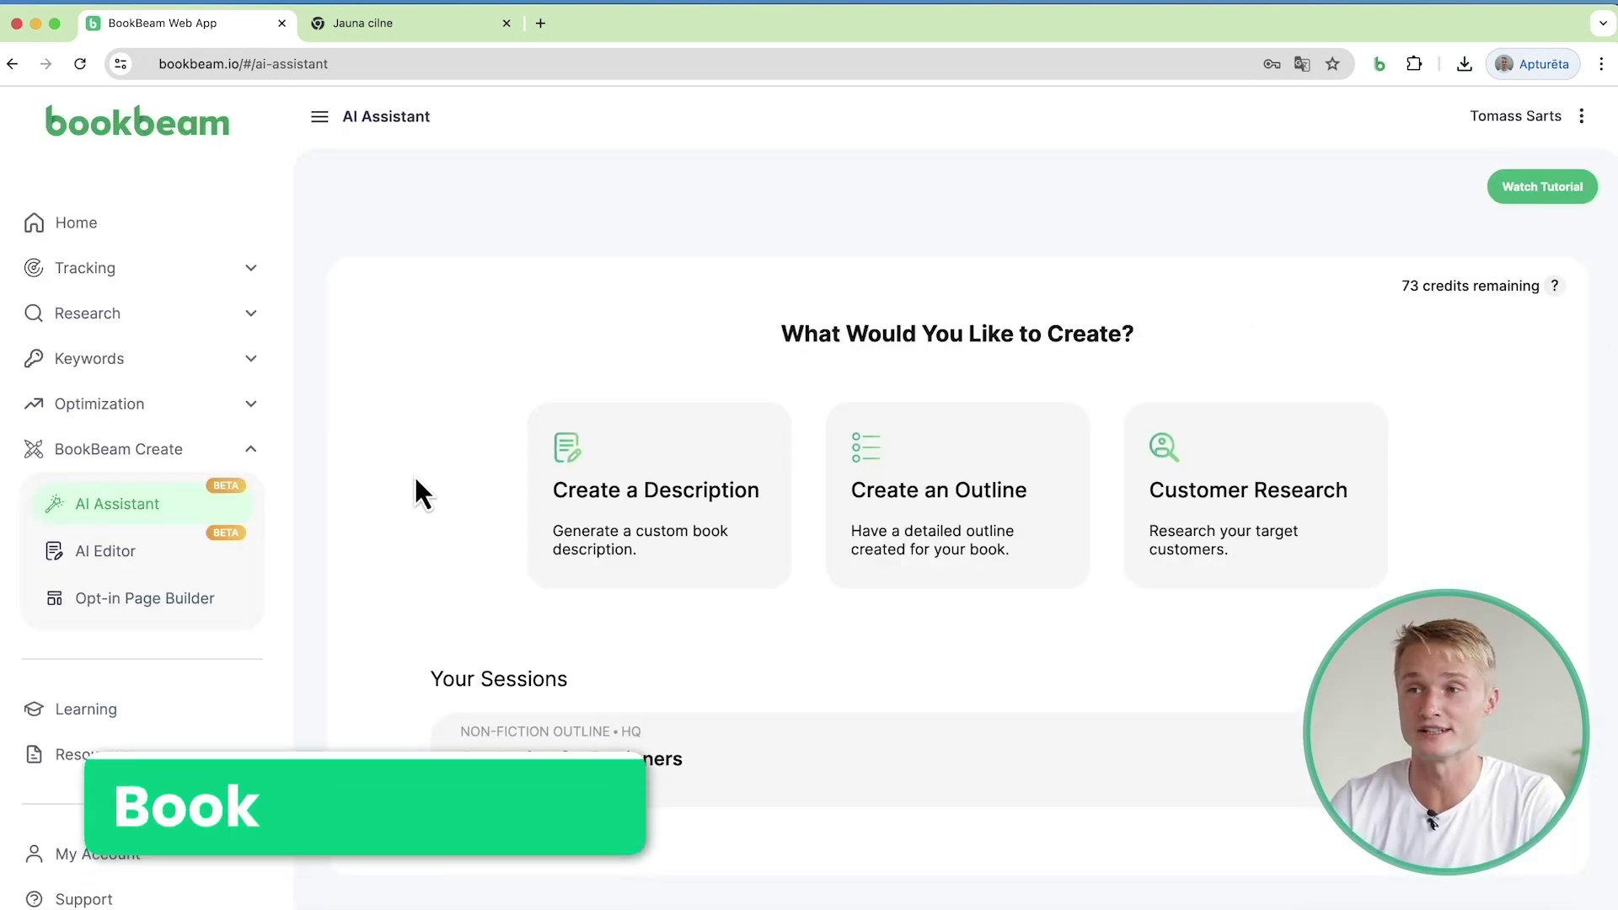
Enter 'Kawaii Coloring Book' as title, the author's name, and Kids as target audience.
left_click(581, 539)
left_click(643, 405)
key("Down")
key("Down")
key("Return")
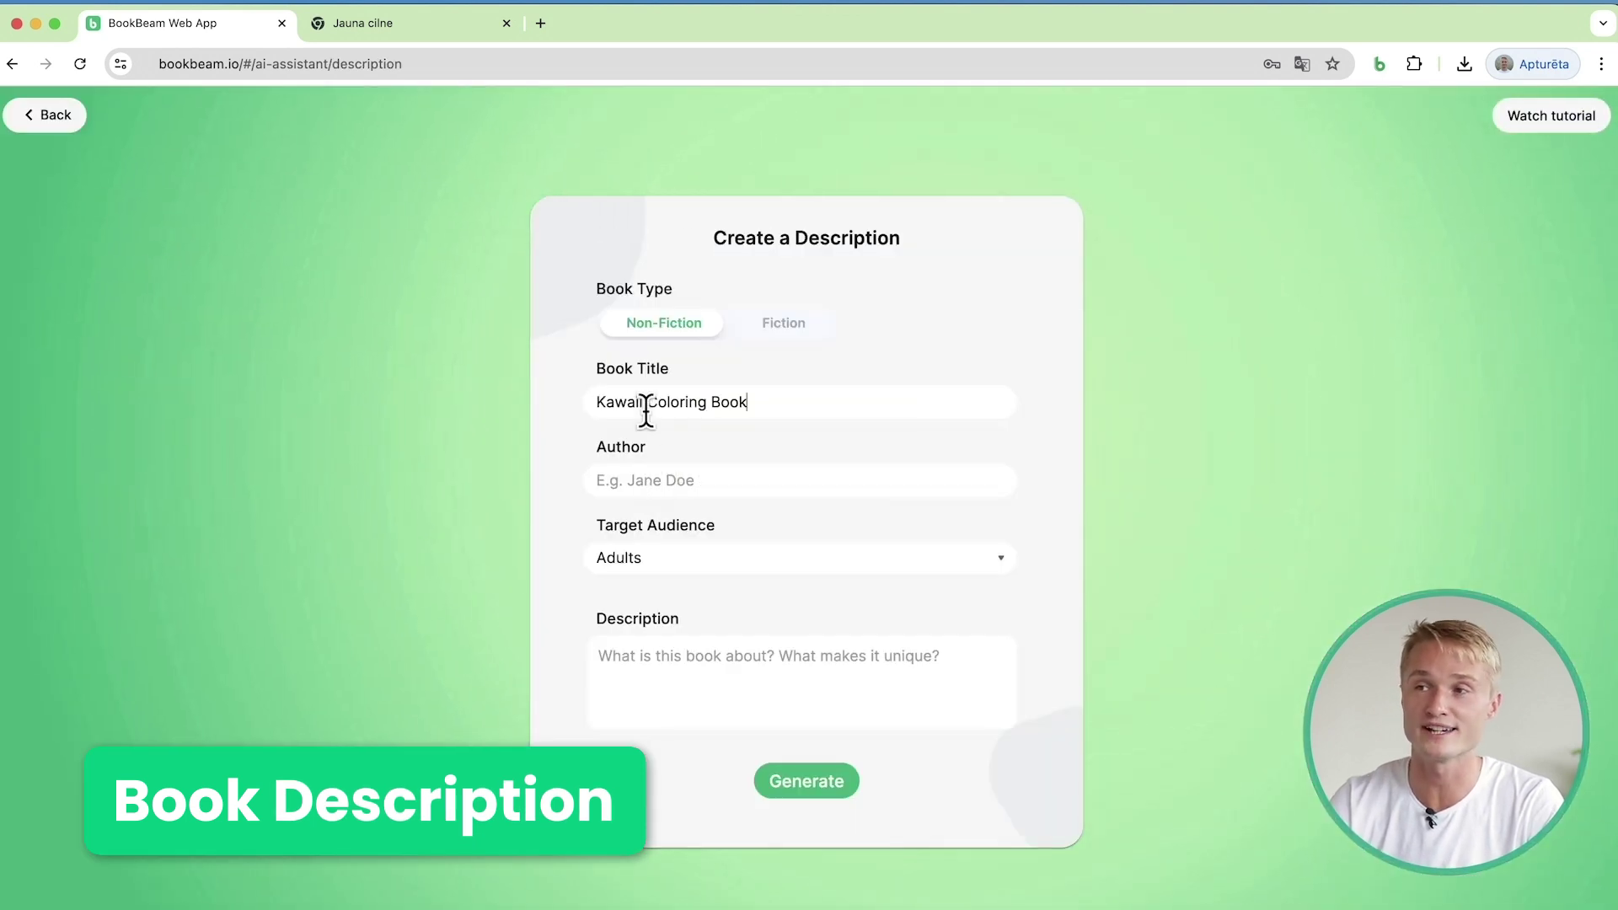
left_click(643, 479)
type("Jane ")
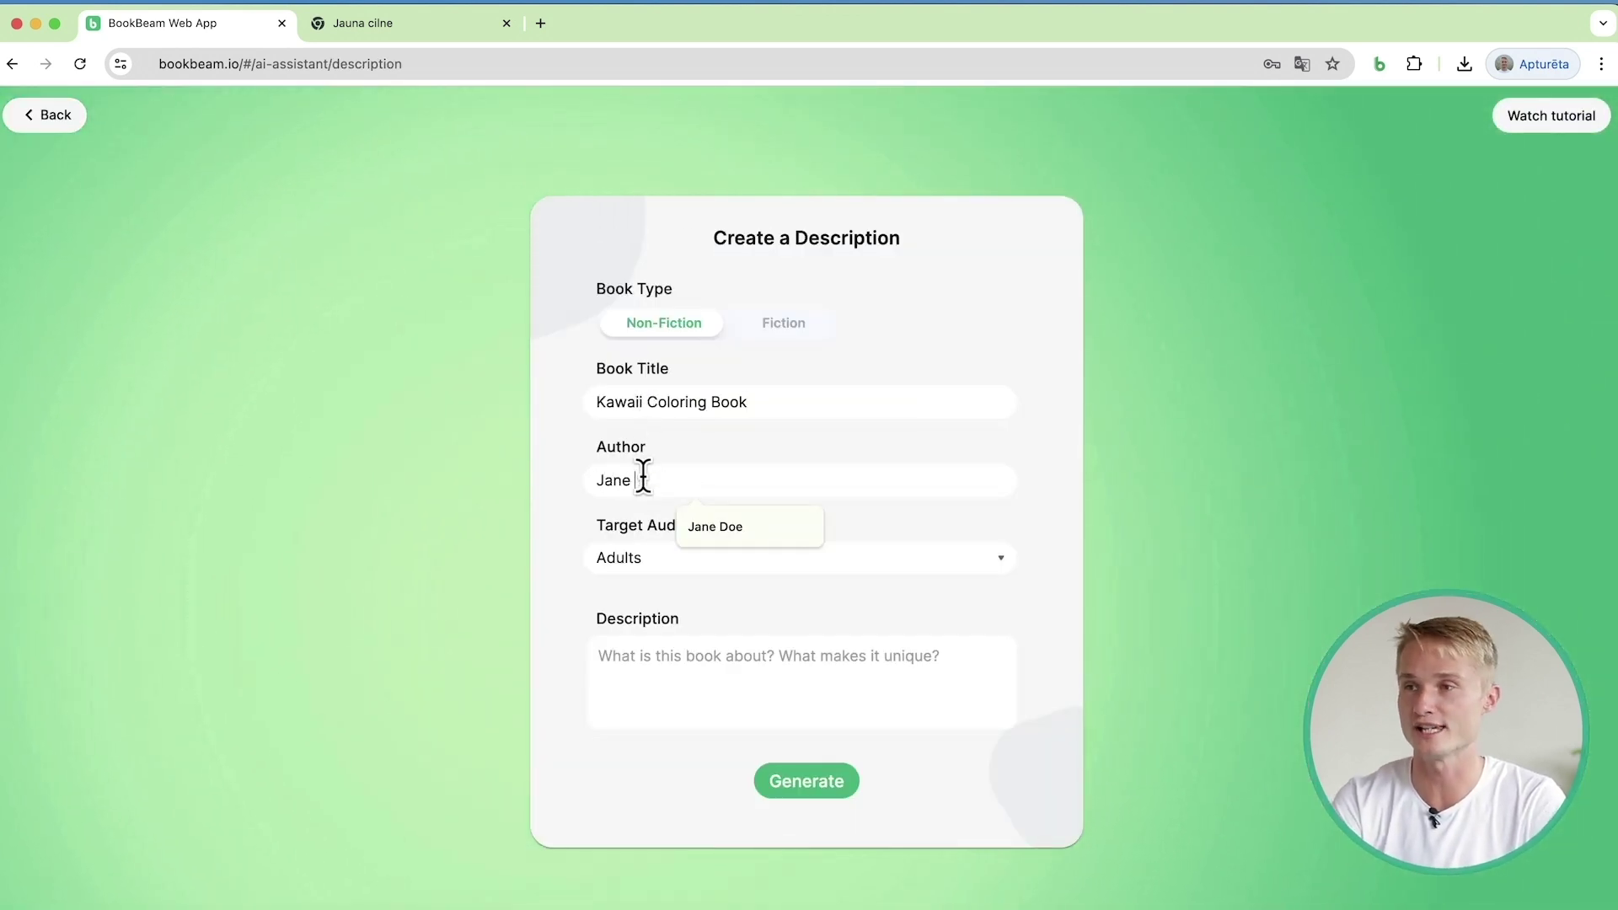
type("Doe")
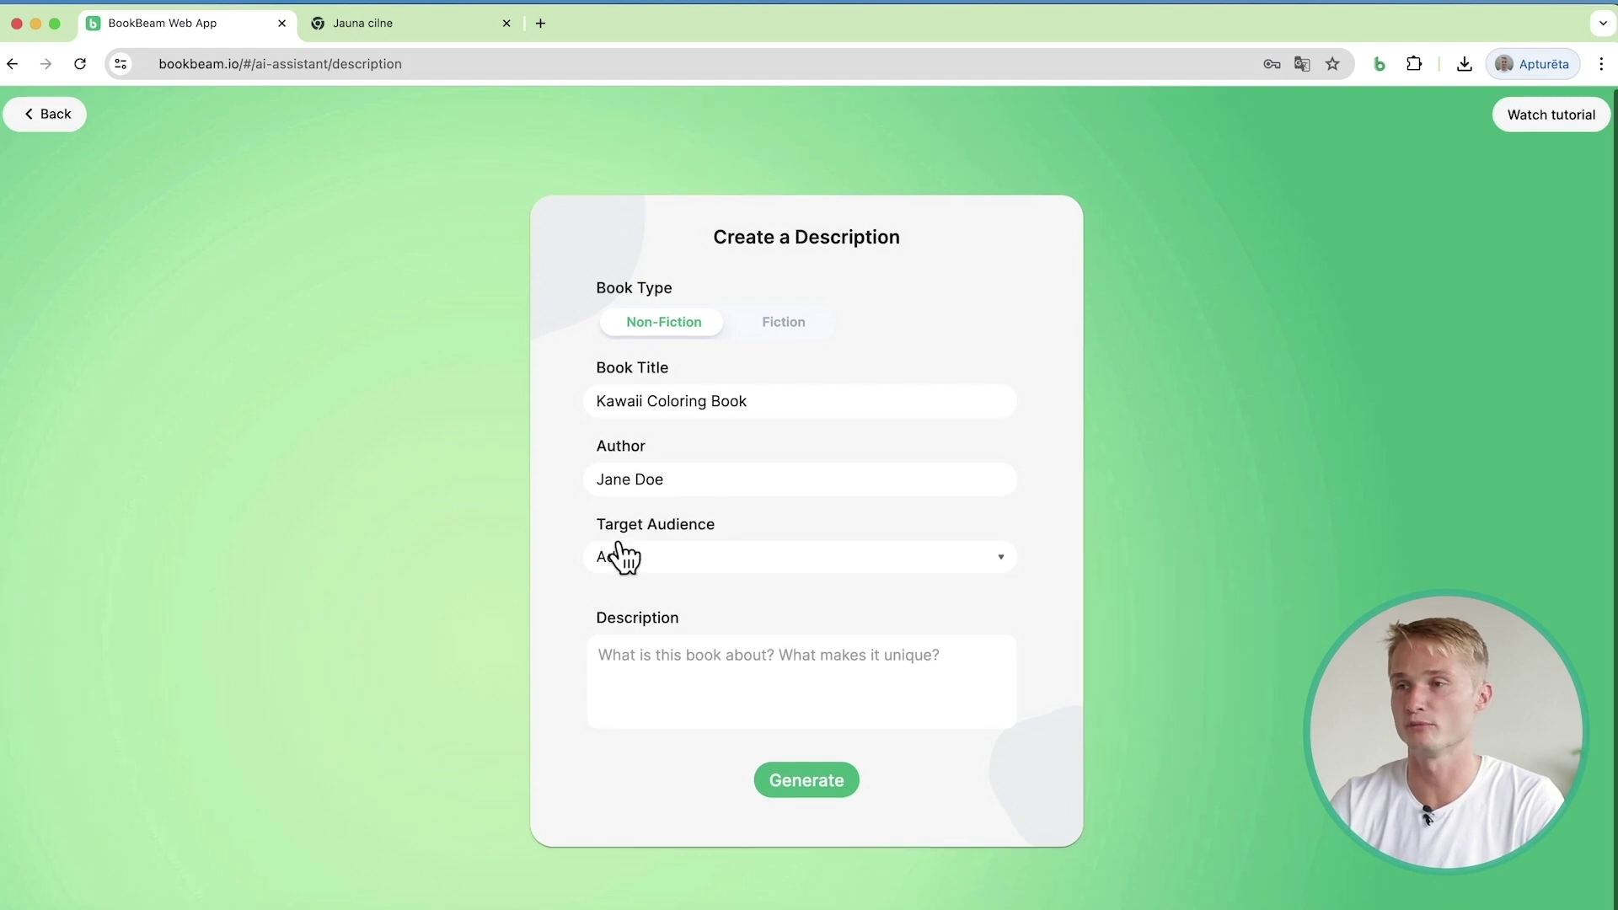
left_click(634, 558)
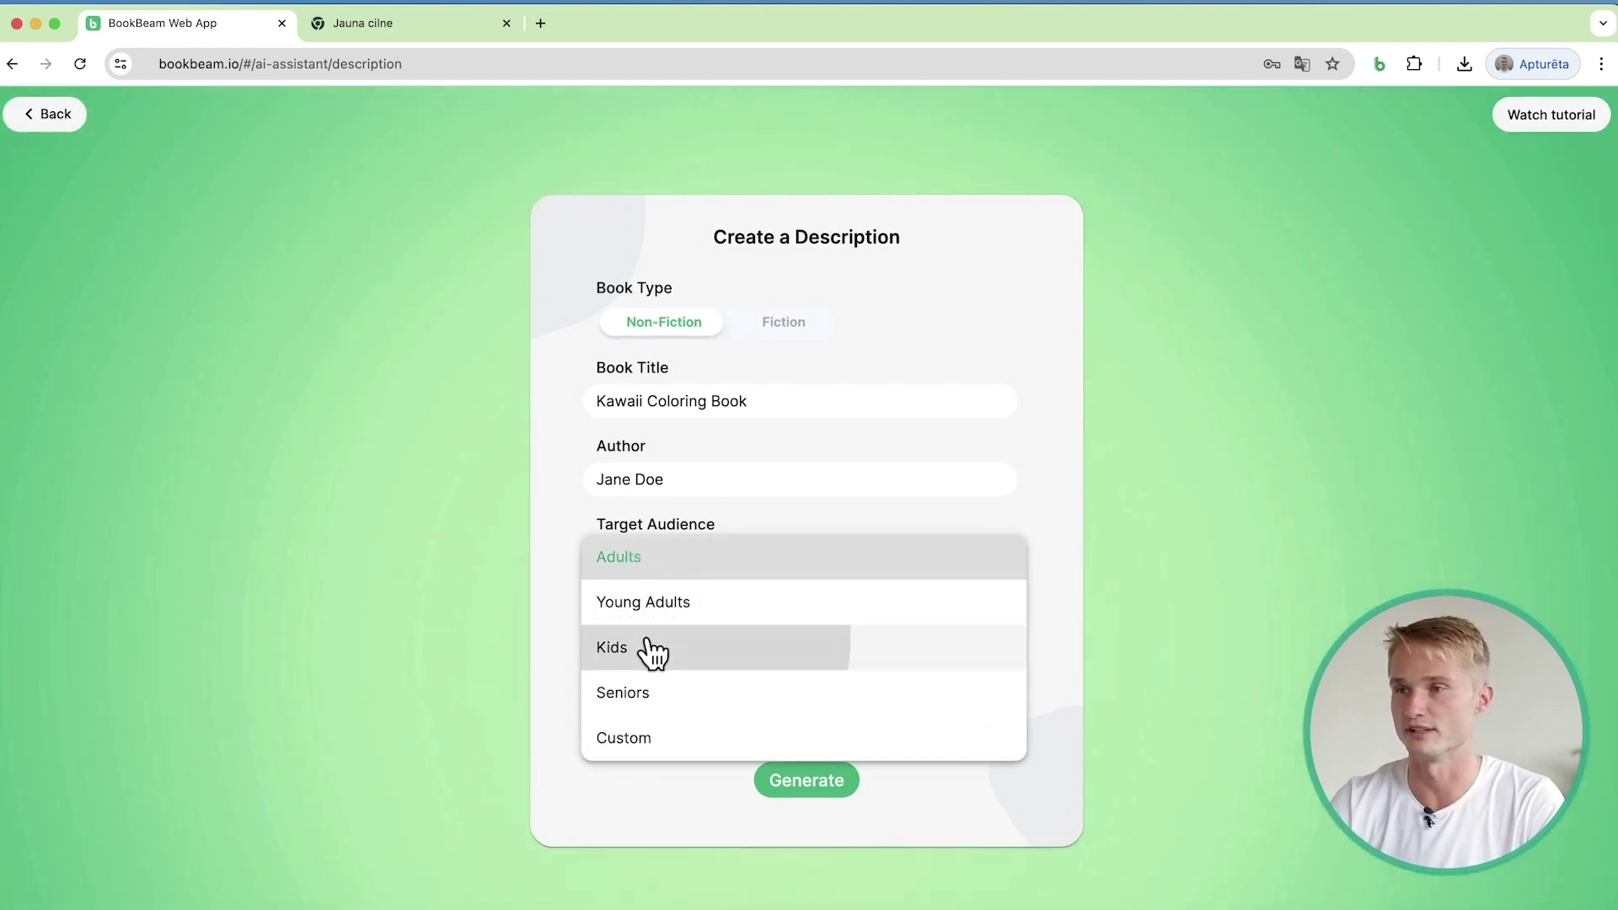
left_click(645, 647)
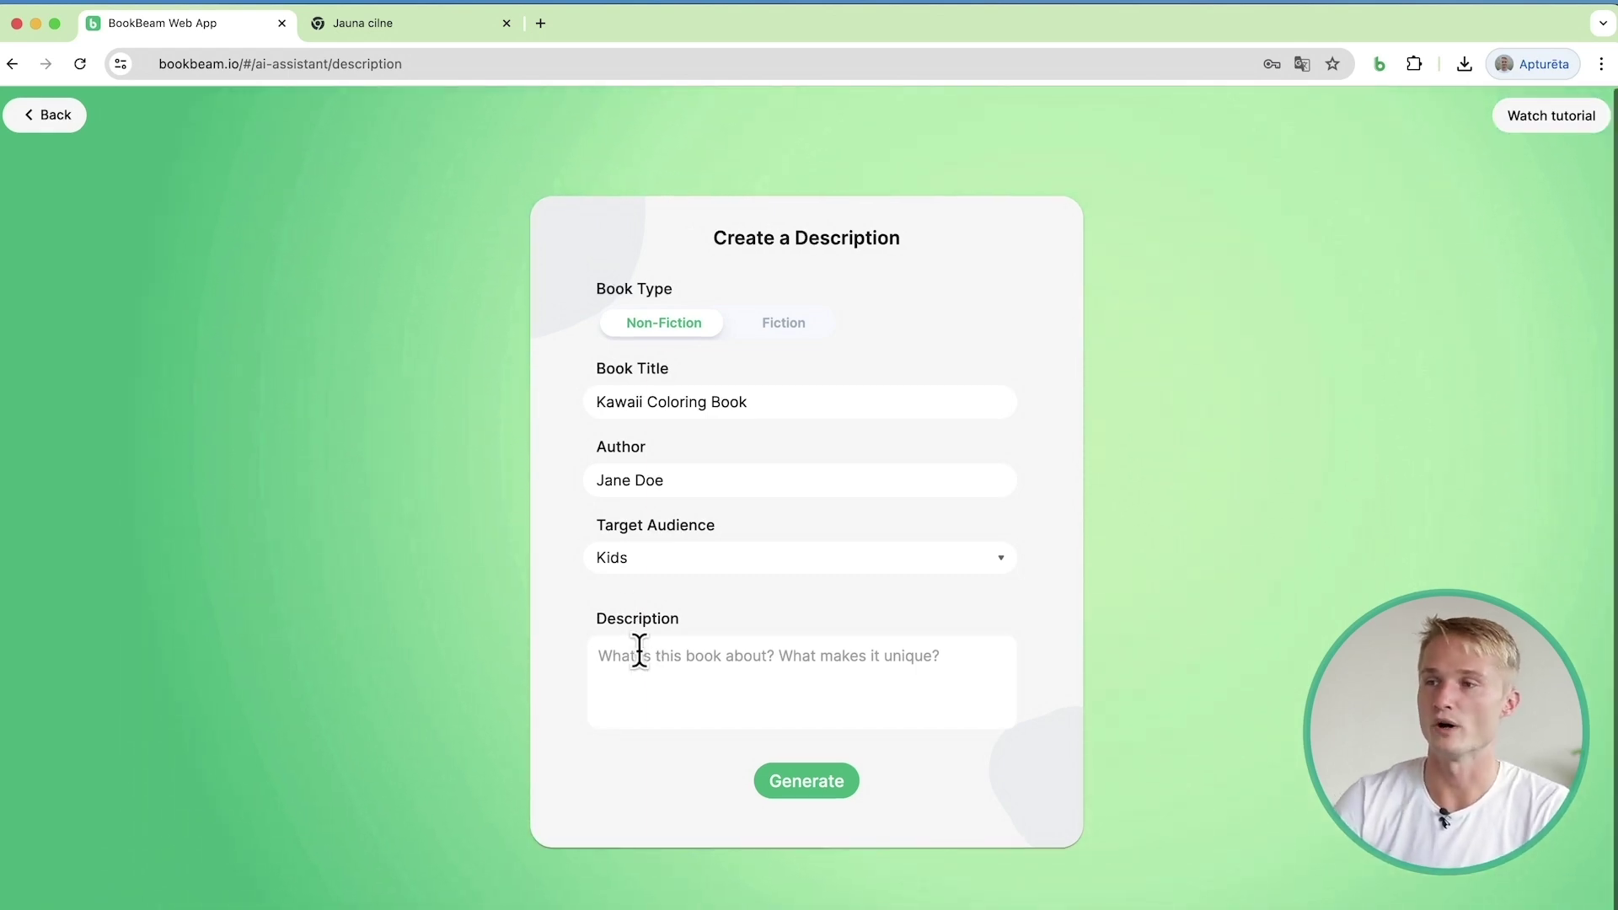
Paste the three-line book summary and generate the description.
left_click(642, 655)
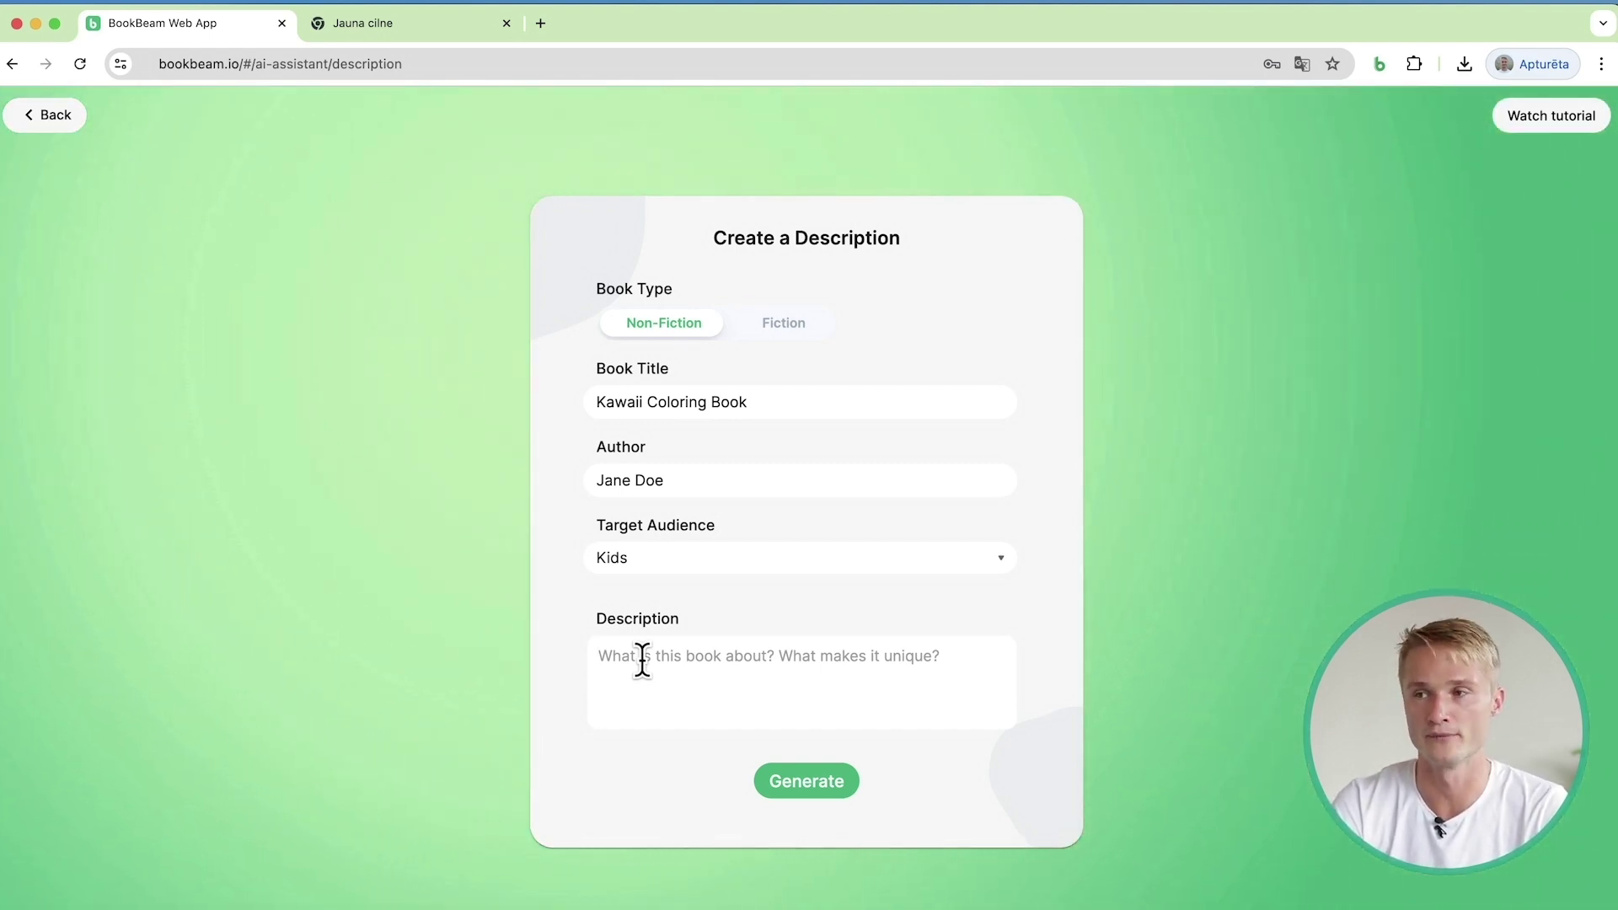
key("super+v")
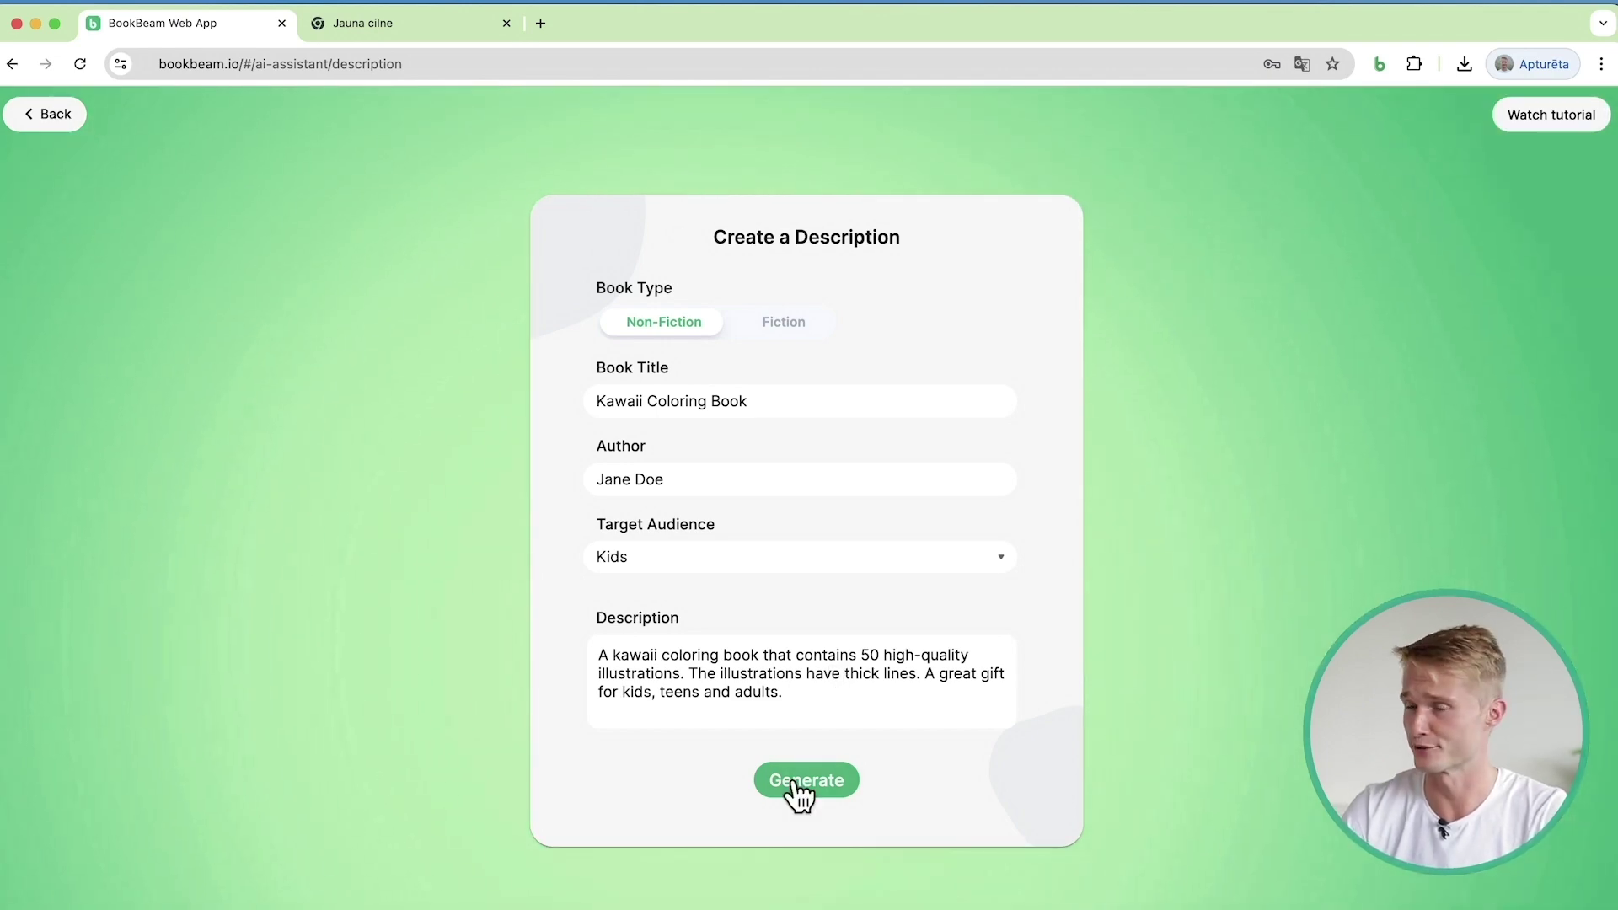
left_click(796, 788)
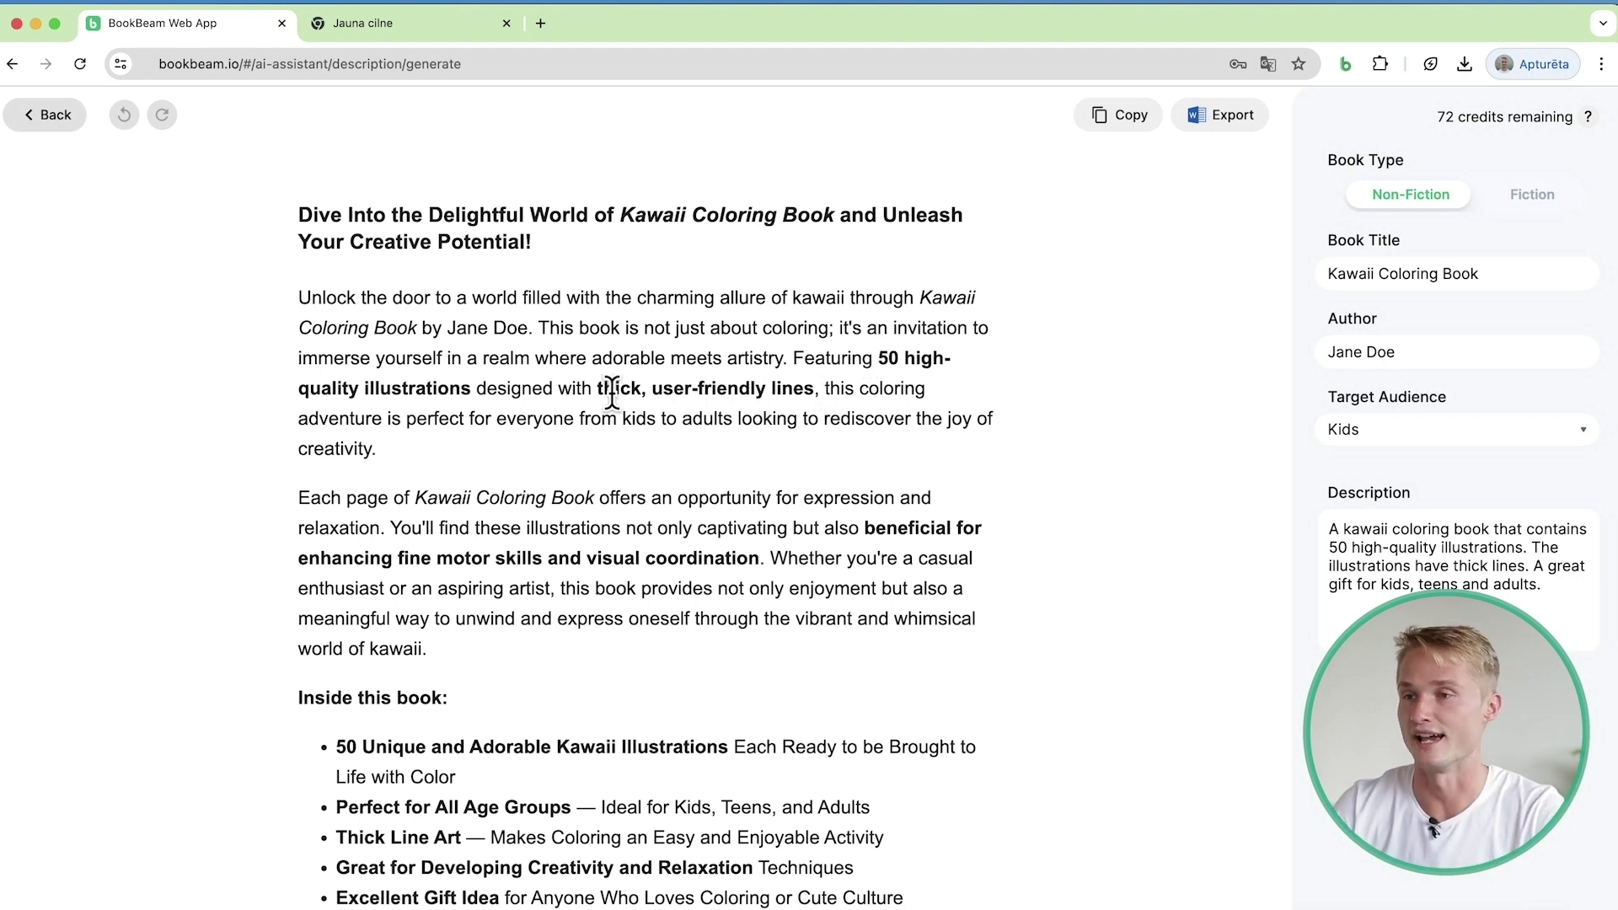
Copy the full Kawaii Coloring Book description with HTML from the bottom of the result.
scroll(607, 433, "down", 3)
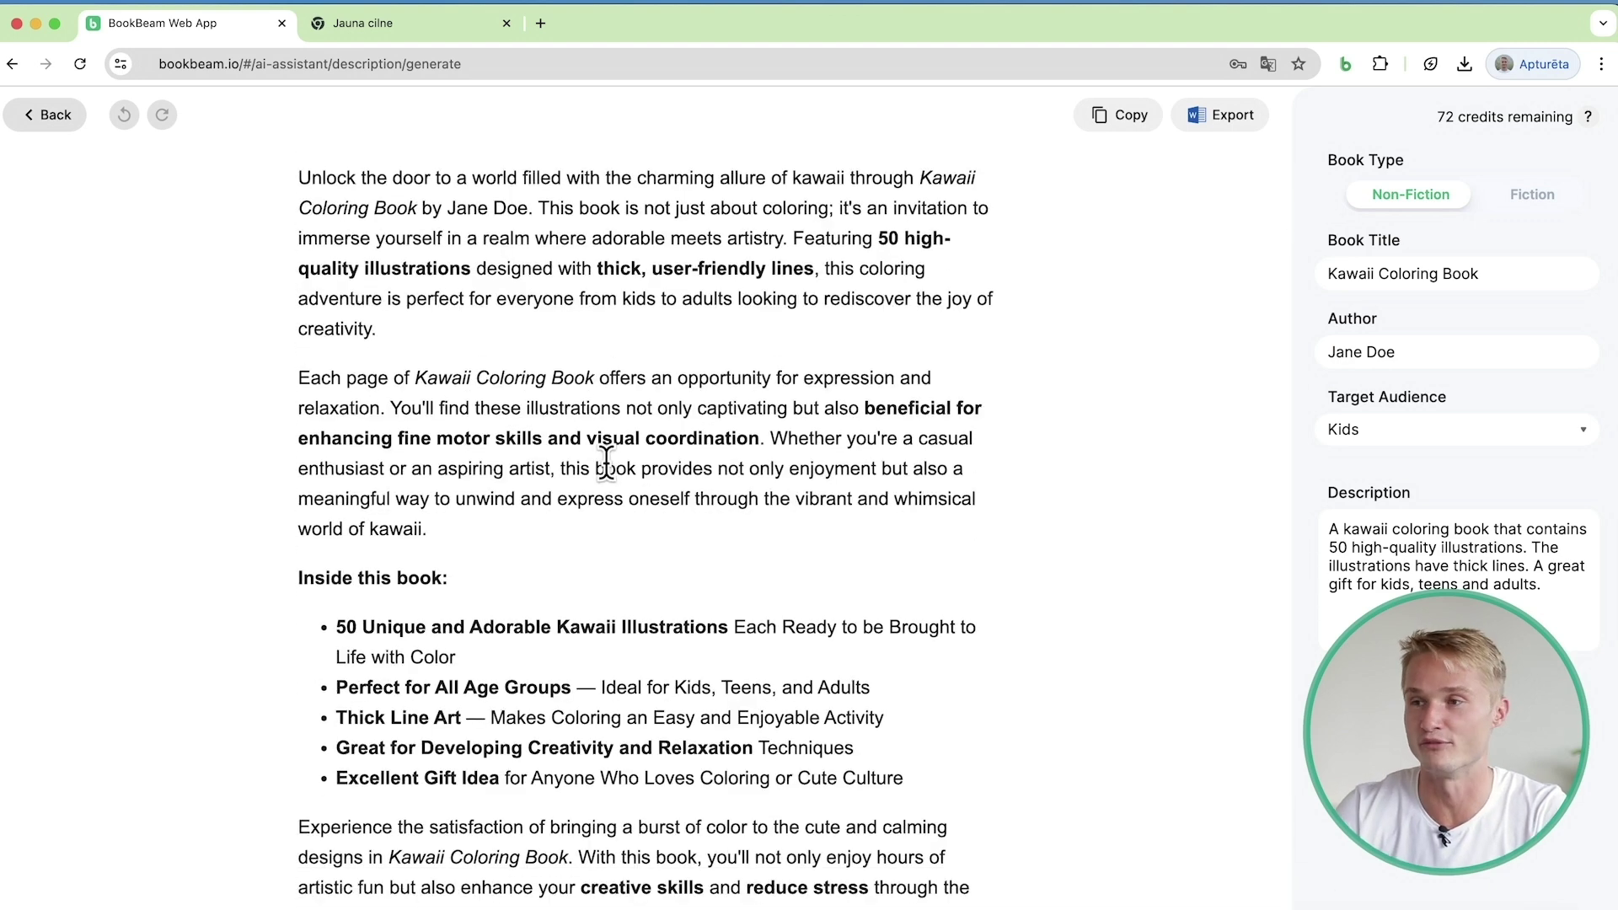
scroll(605, 460, "up", 3)
scroll(759, 556, "down", 9)
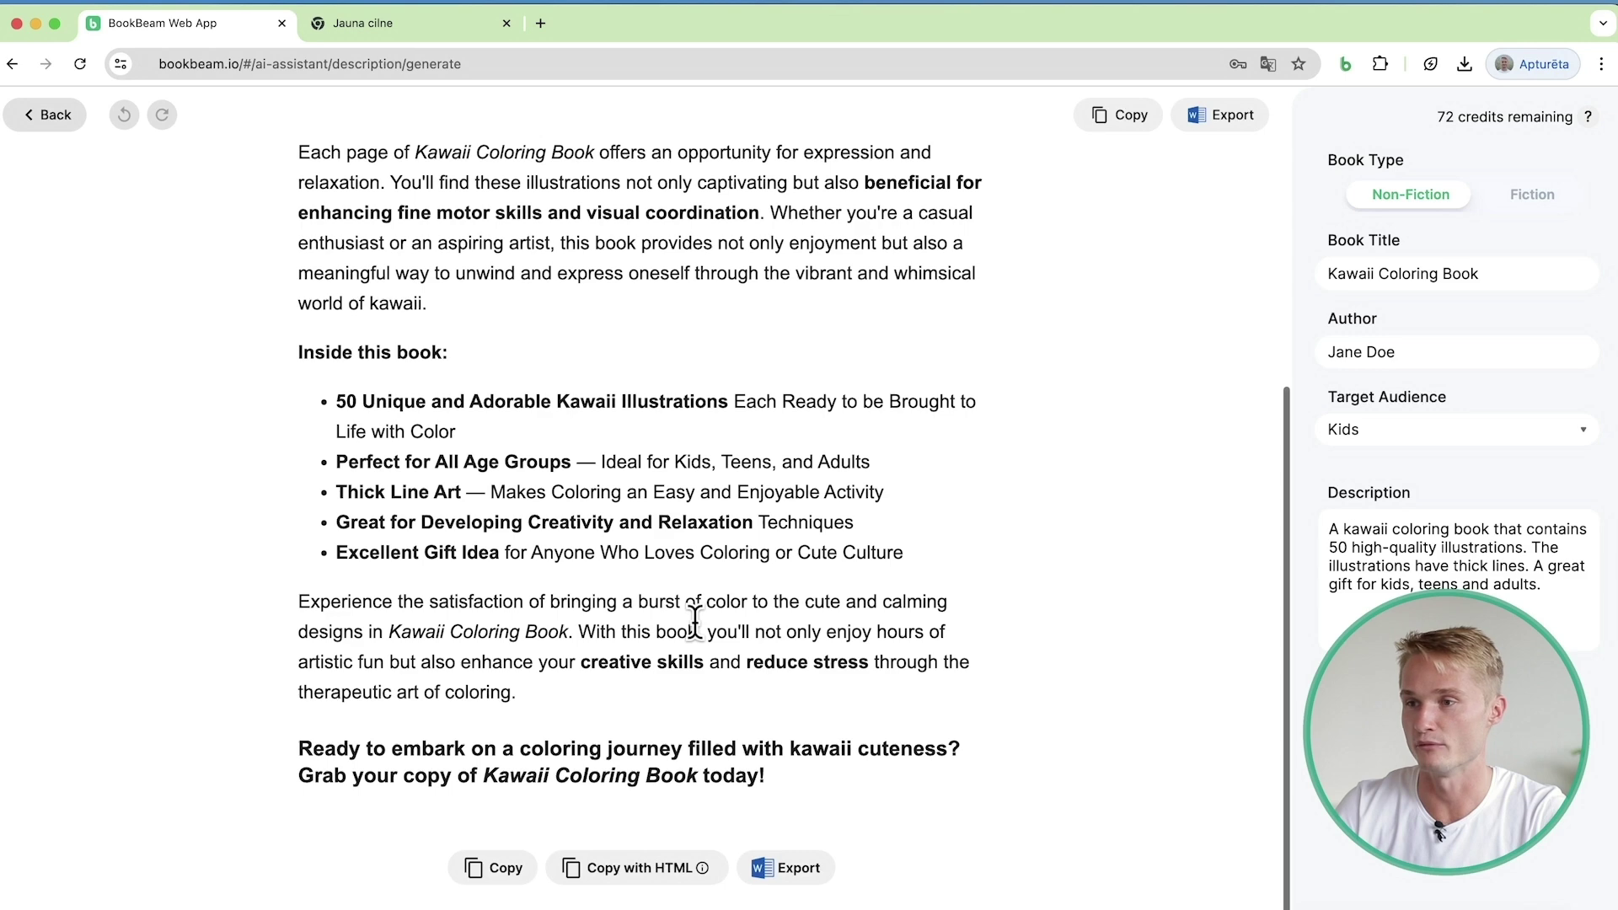
left_click(632, 876)
scroll(731, 748, "up", 2)
scroll(617, 866, "down", 2)
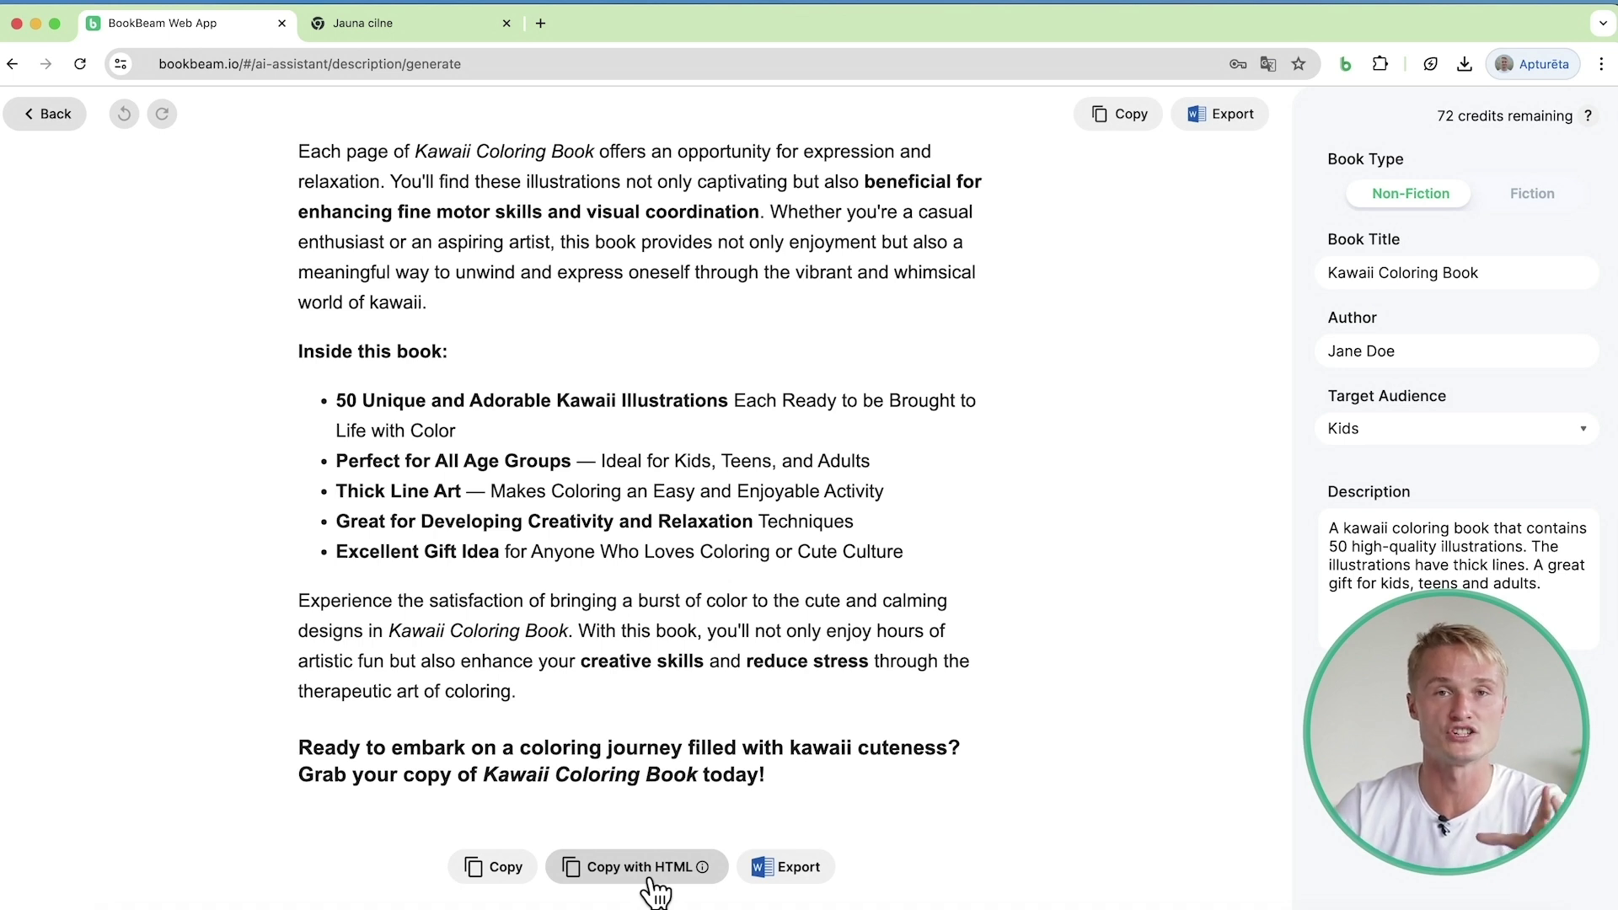
left_click(650, 878)
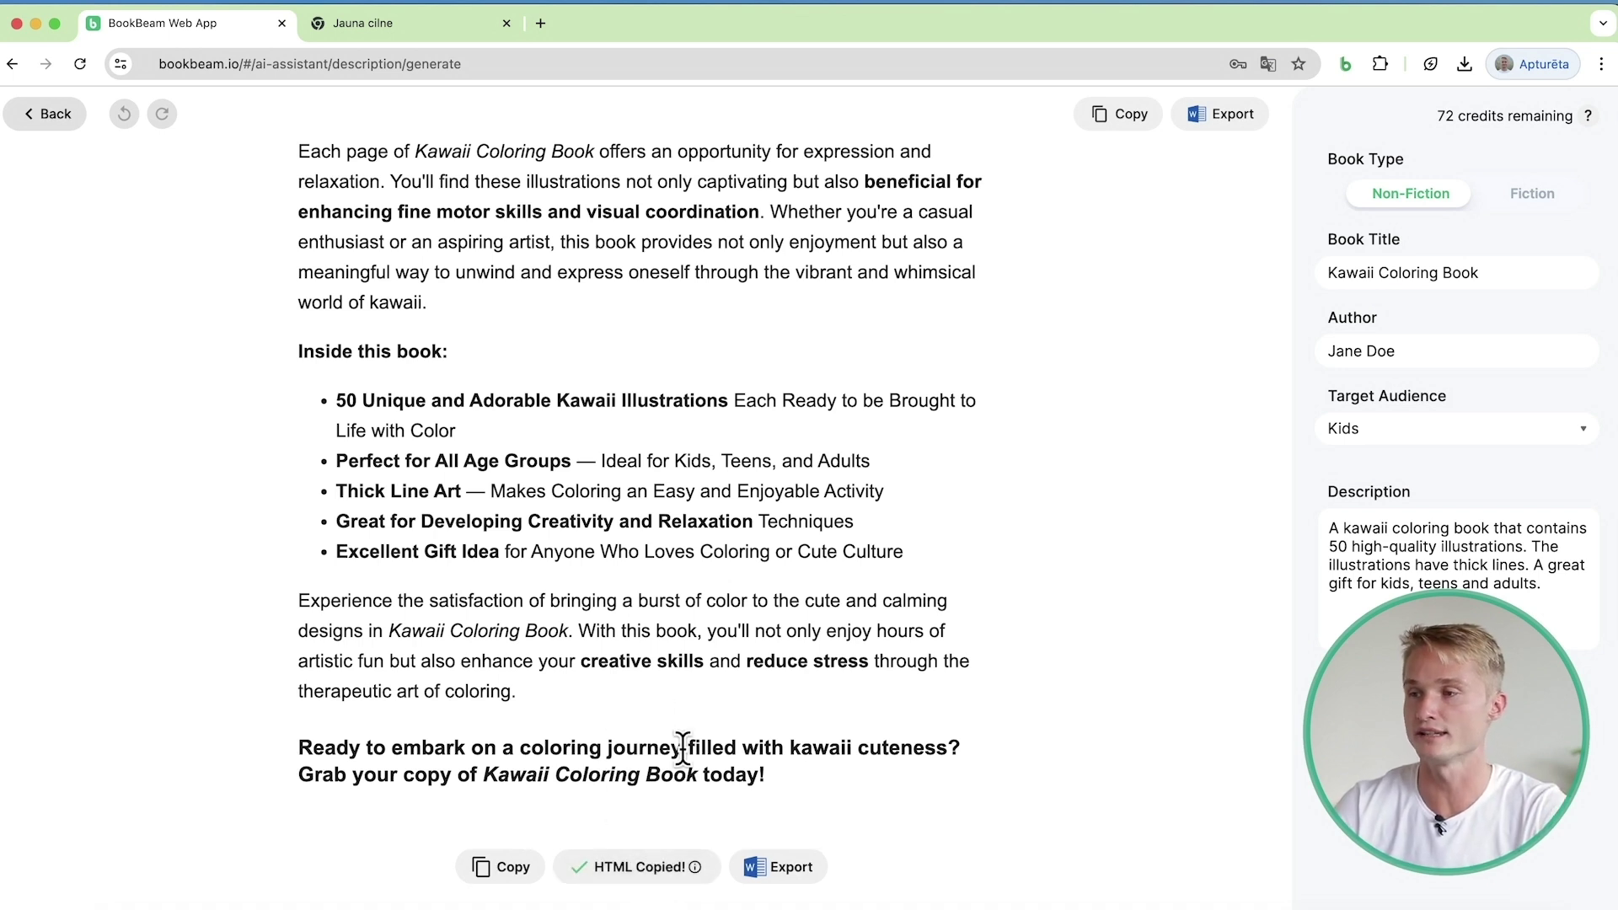
Paste the HTML into the KDP Description source view, leaving 2122 characters remaining.
left_click(42, 24)
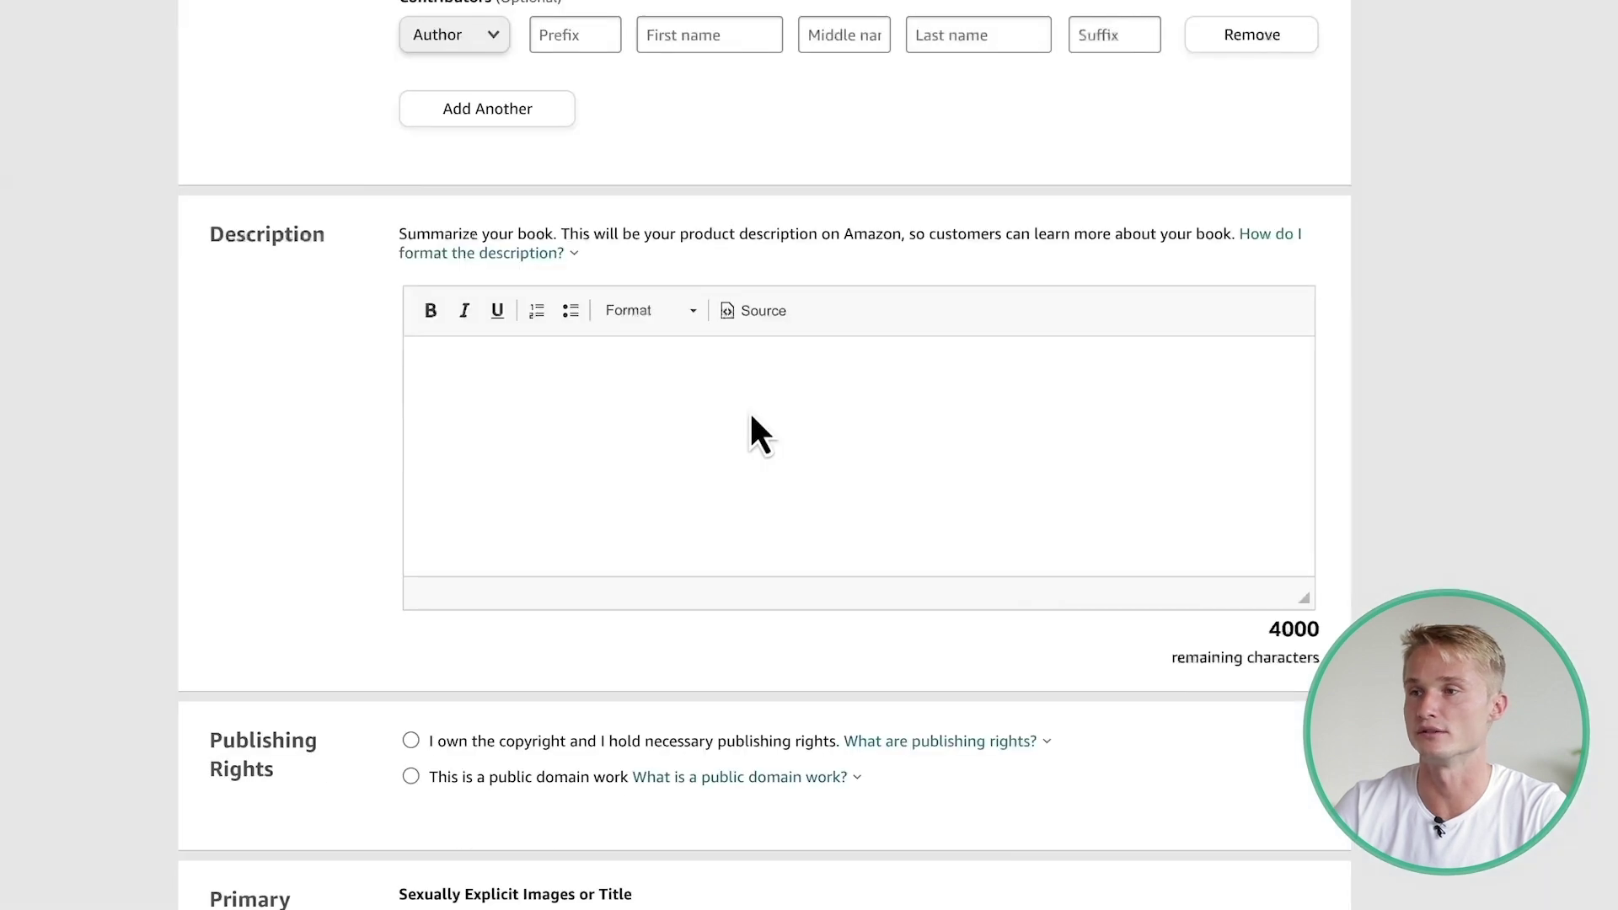
left_click(621, 408)
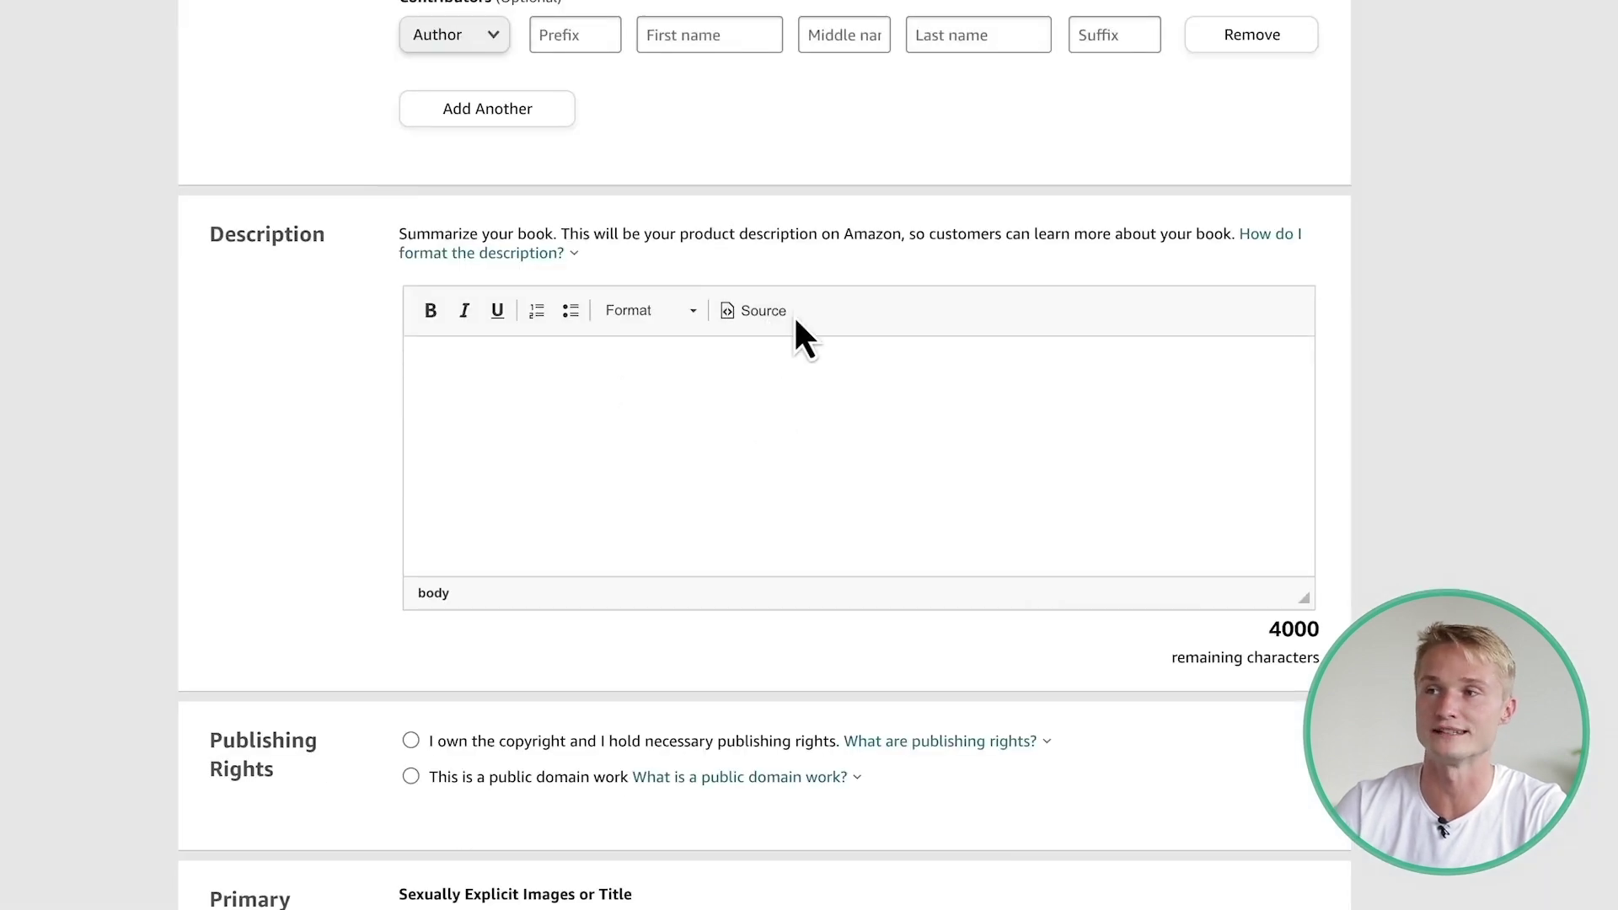
left_click(769, 310)
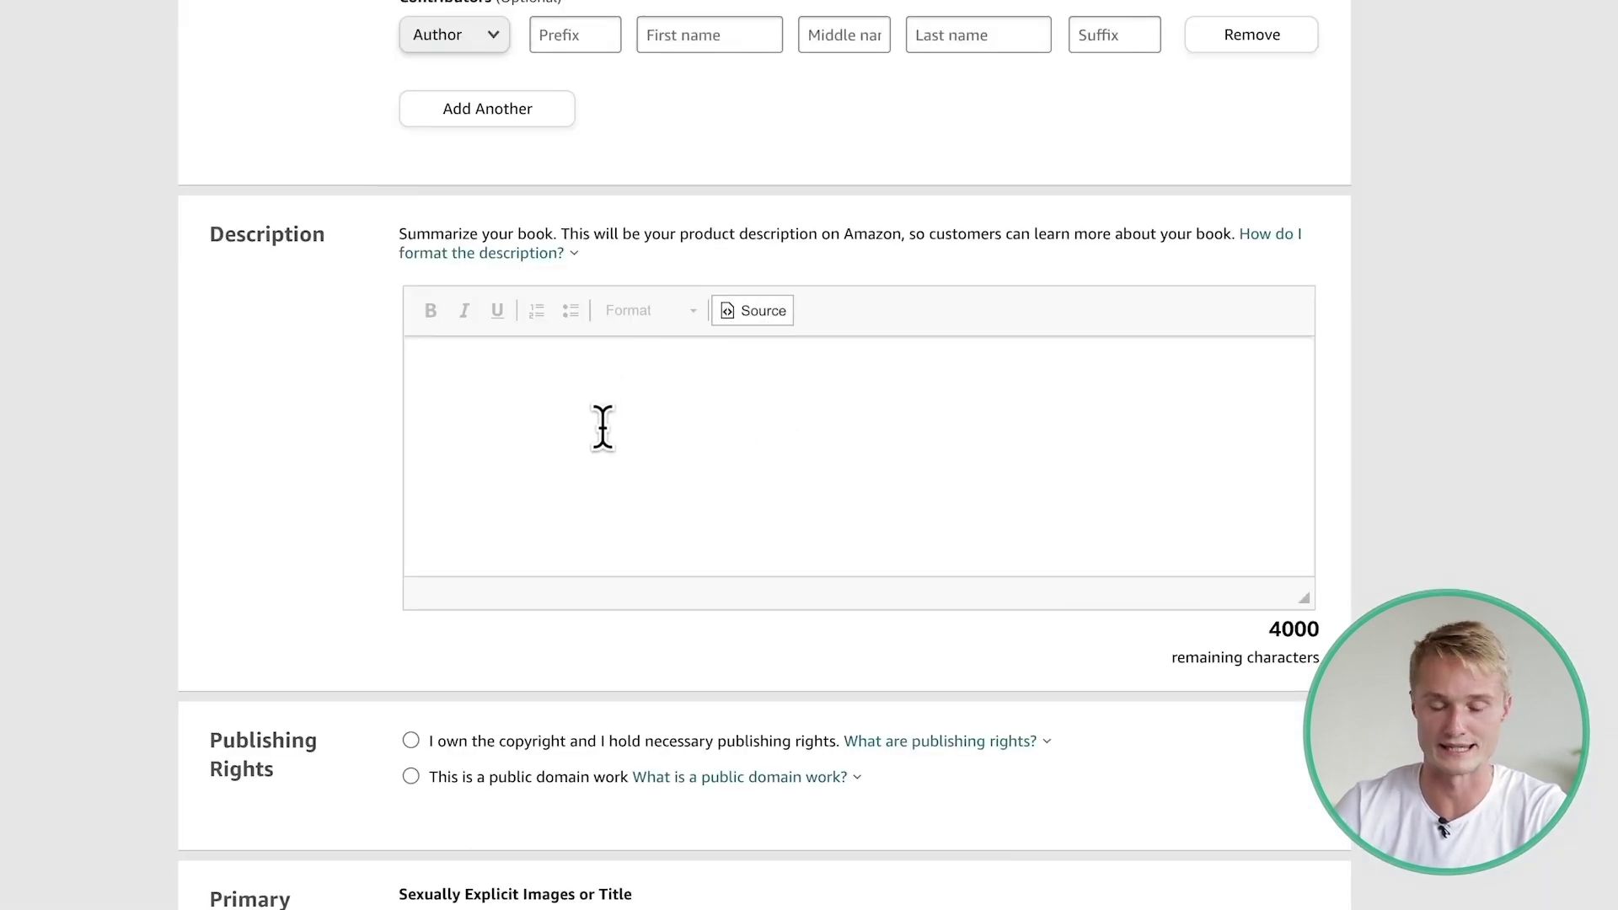
left_click(542, 427)
key("ctrl+v")
scroll(536, 427, "up", 10)
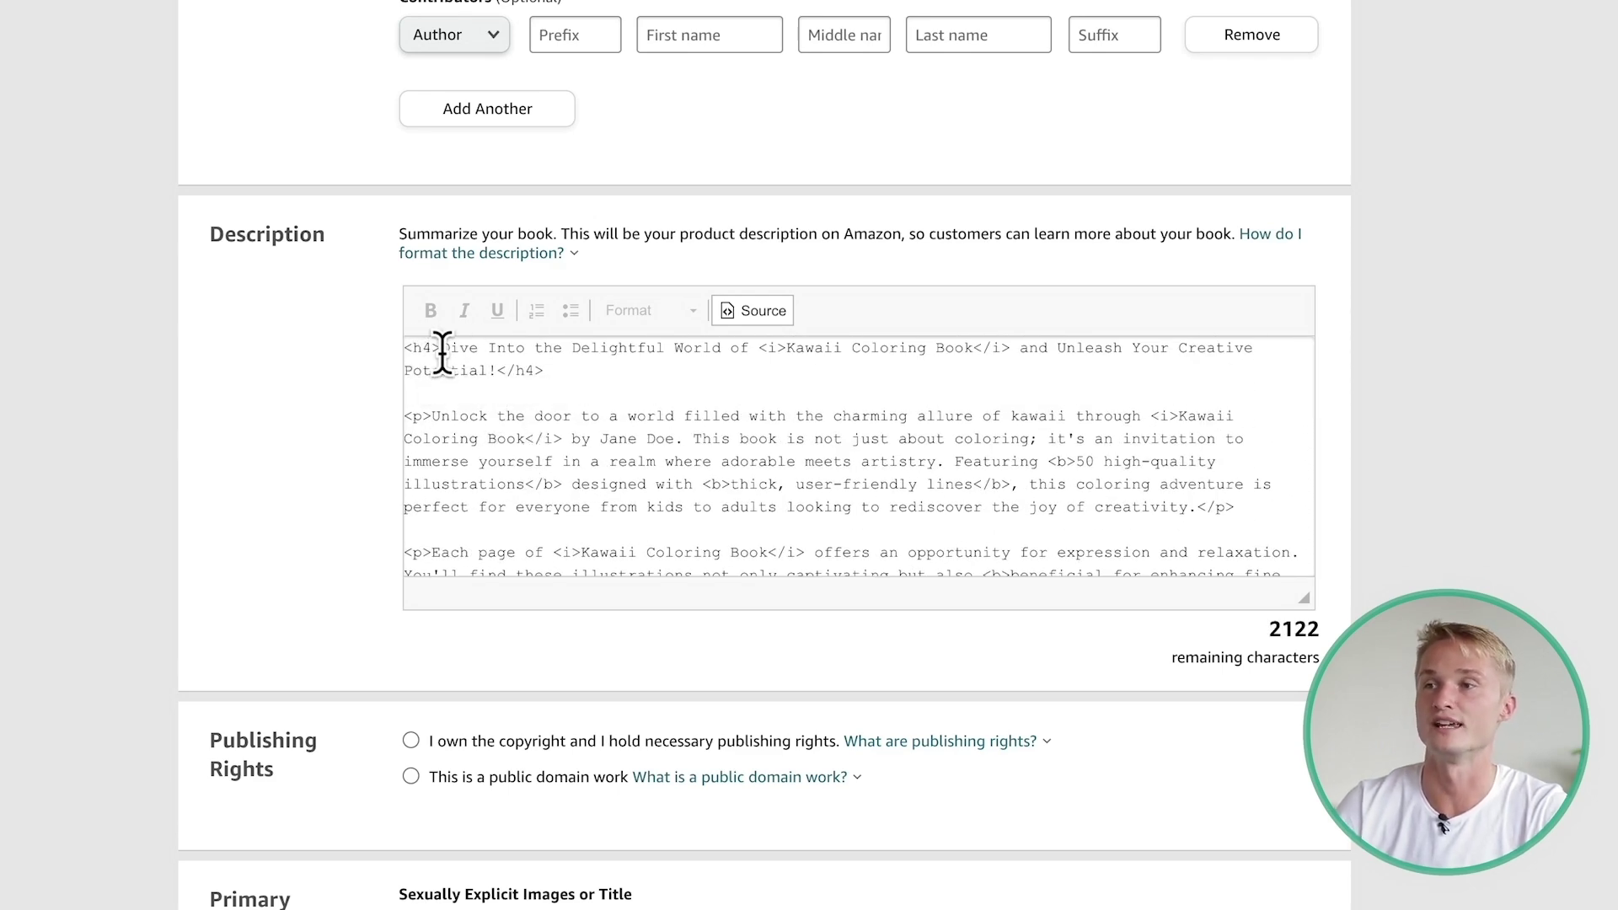
scroll(458, 455, "down", 3)
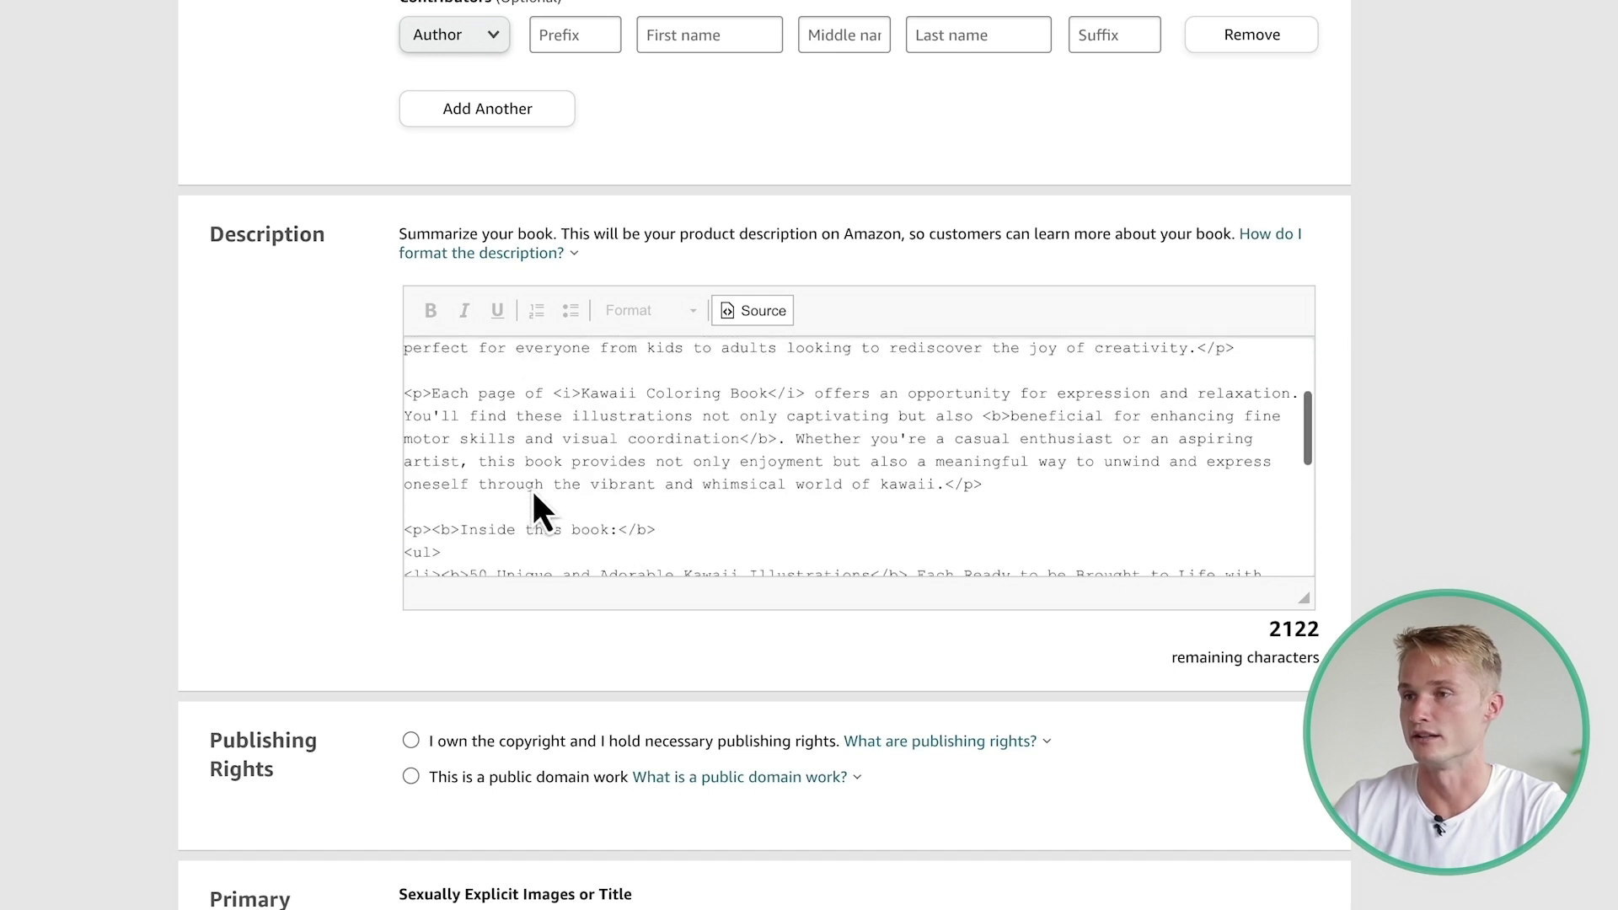
scroll(533, 497, "down", 3)
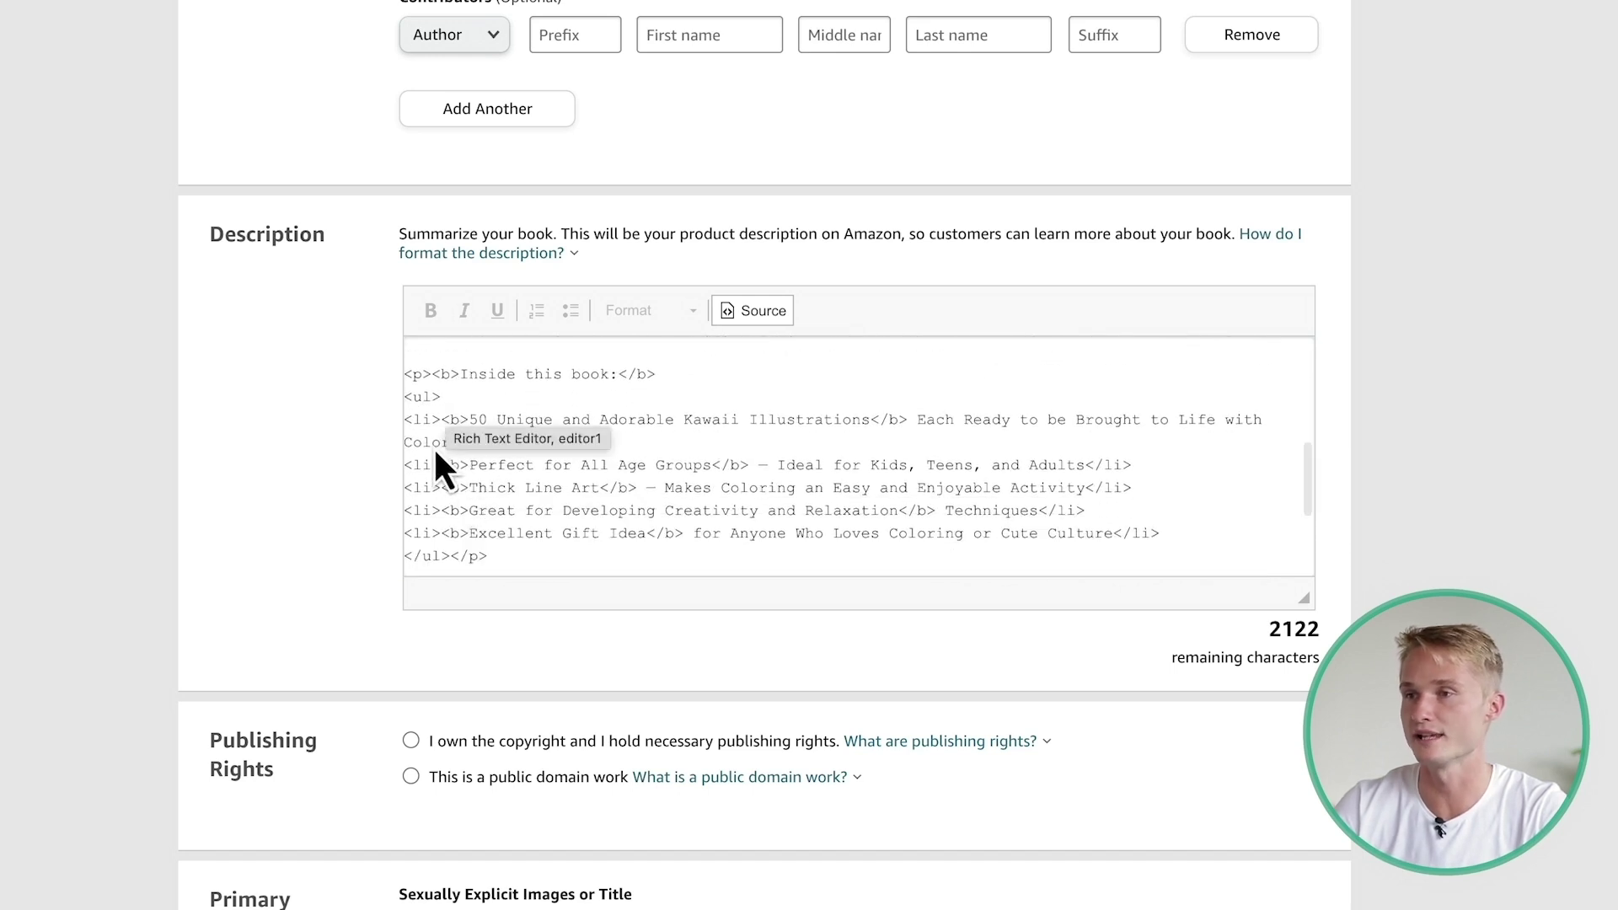
scroll(926, 484, "down", 2)
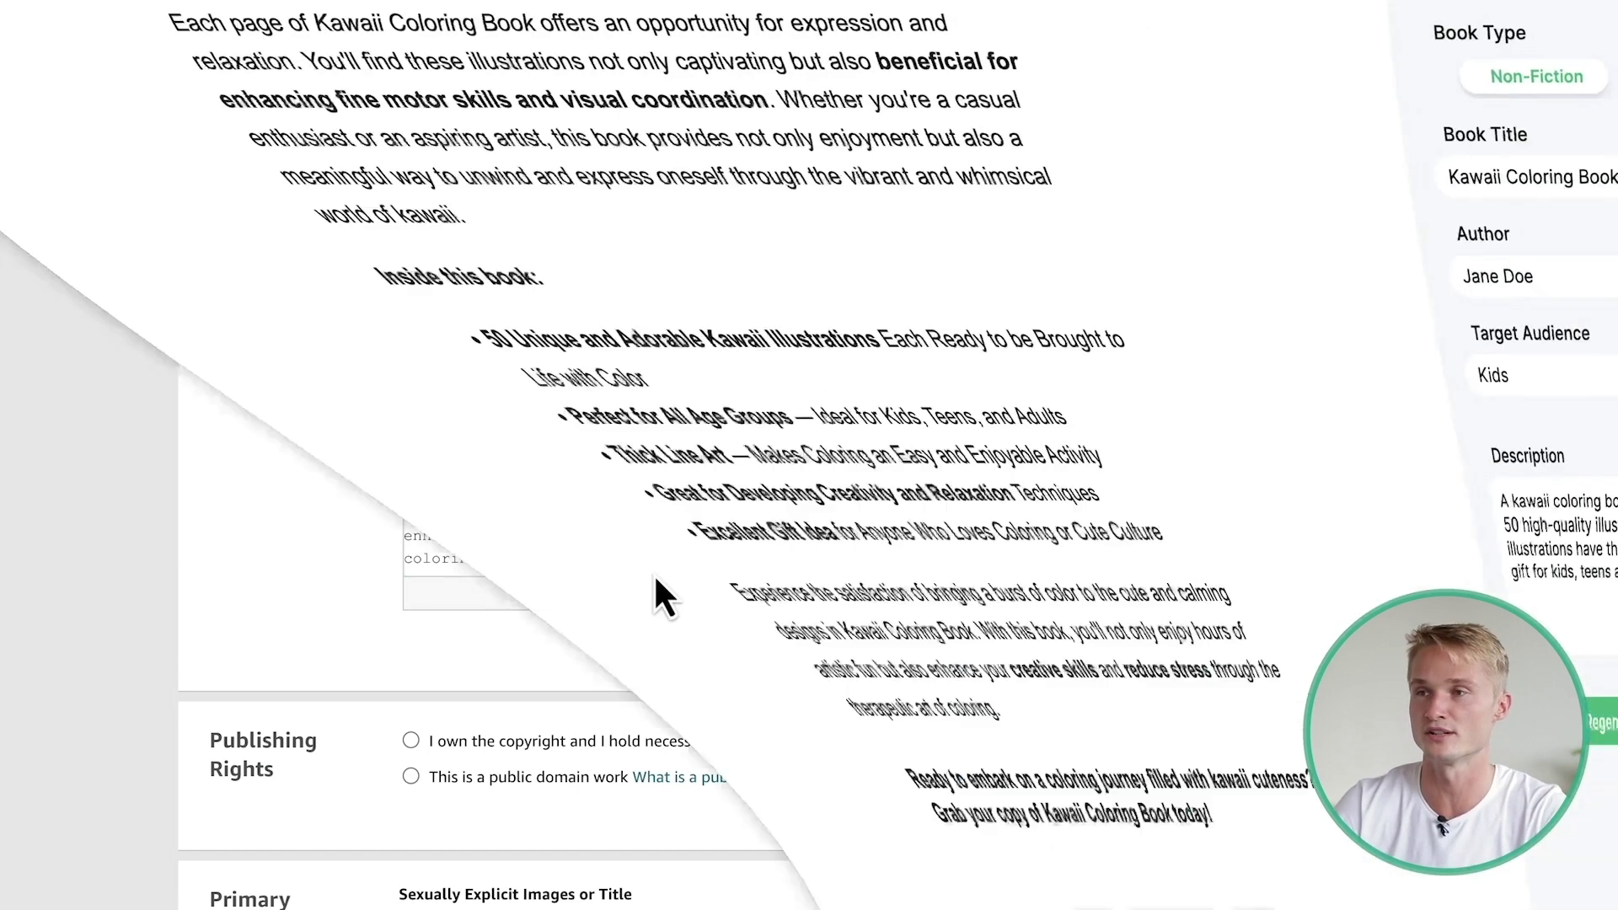
scroll(621, 497, "up", 5)
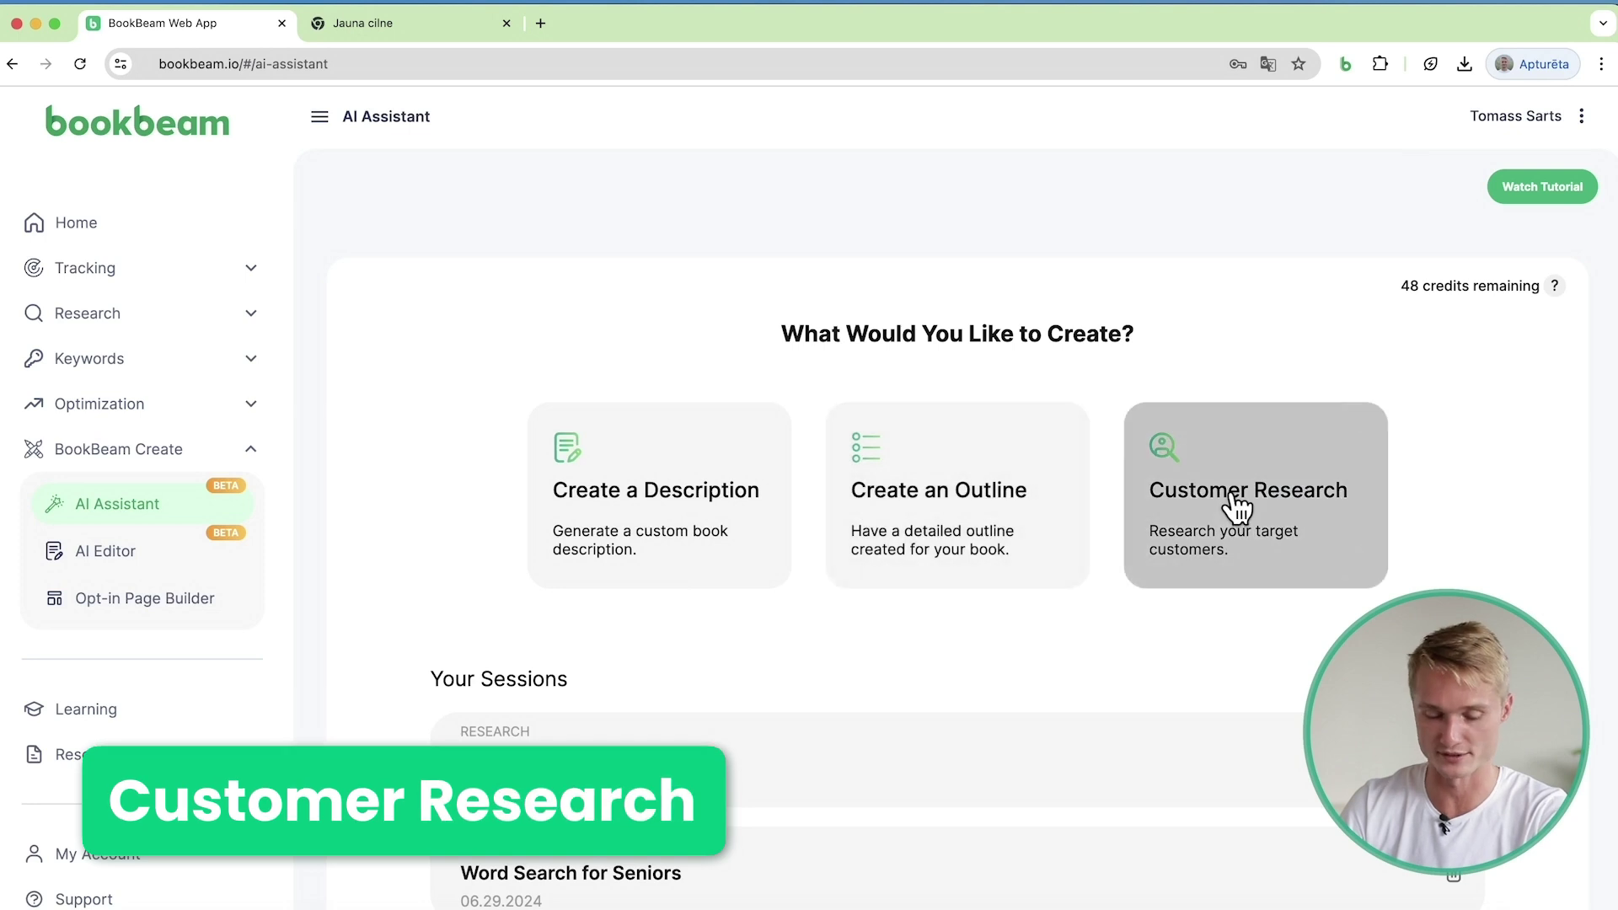
Run customer research on 'Word Search for Seniors' and scroll to Target Audience and Demographic Profile.
left_click(1227, 509)
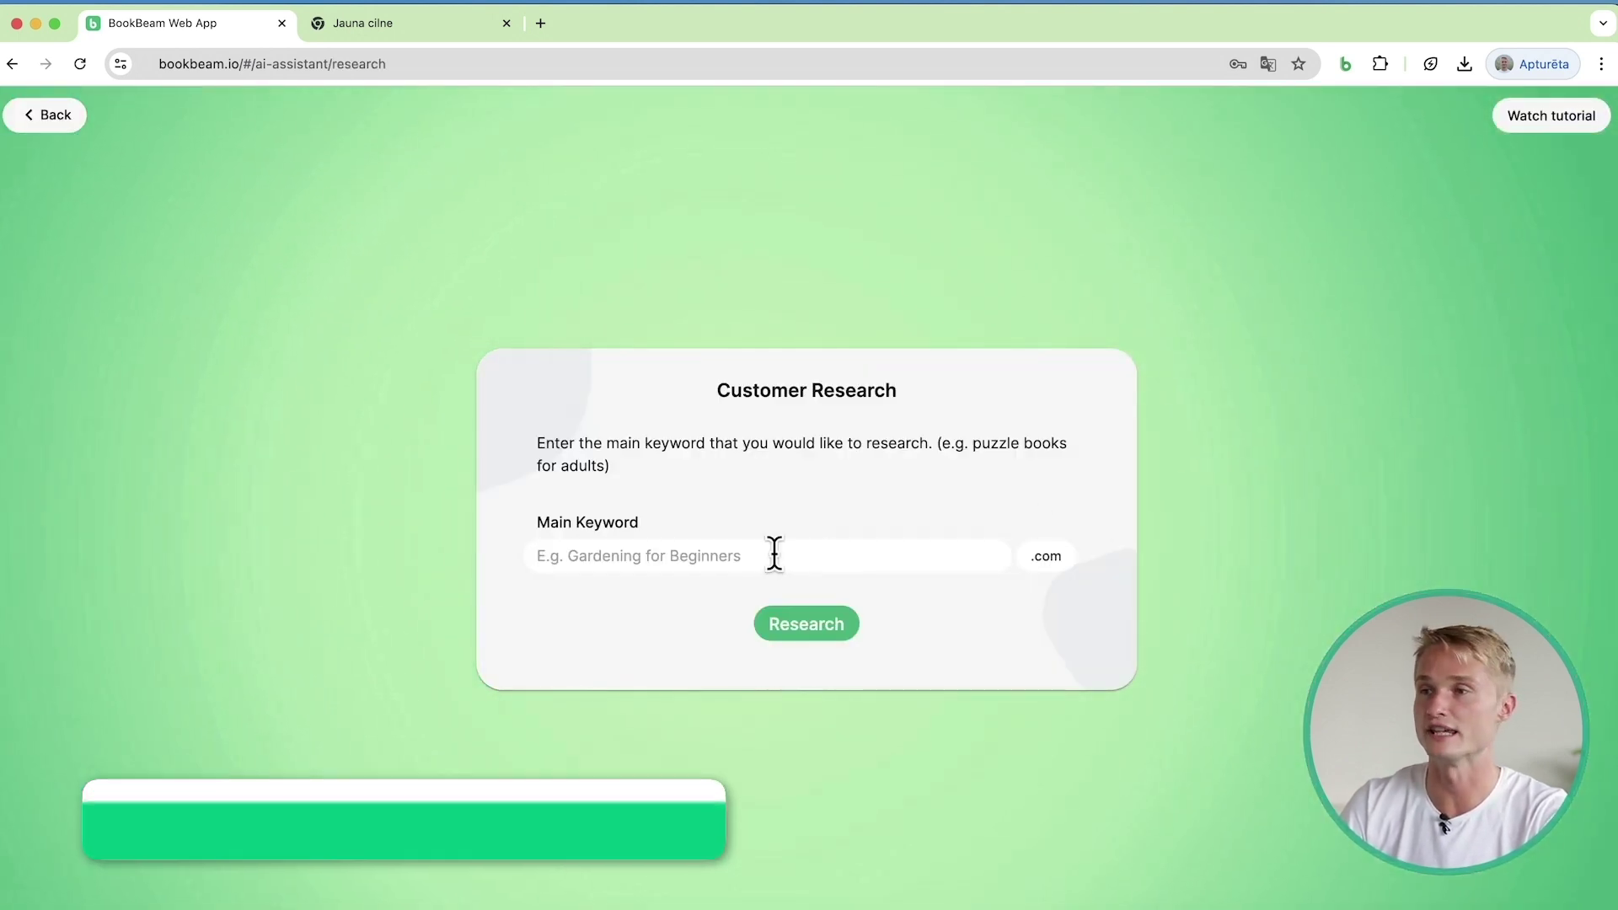
left_click(773, 554)
type("Word Search for Seniors")
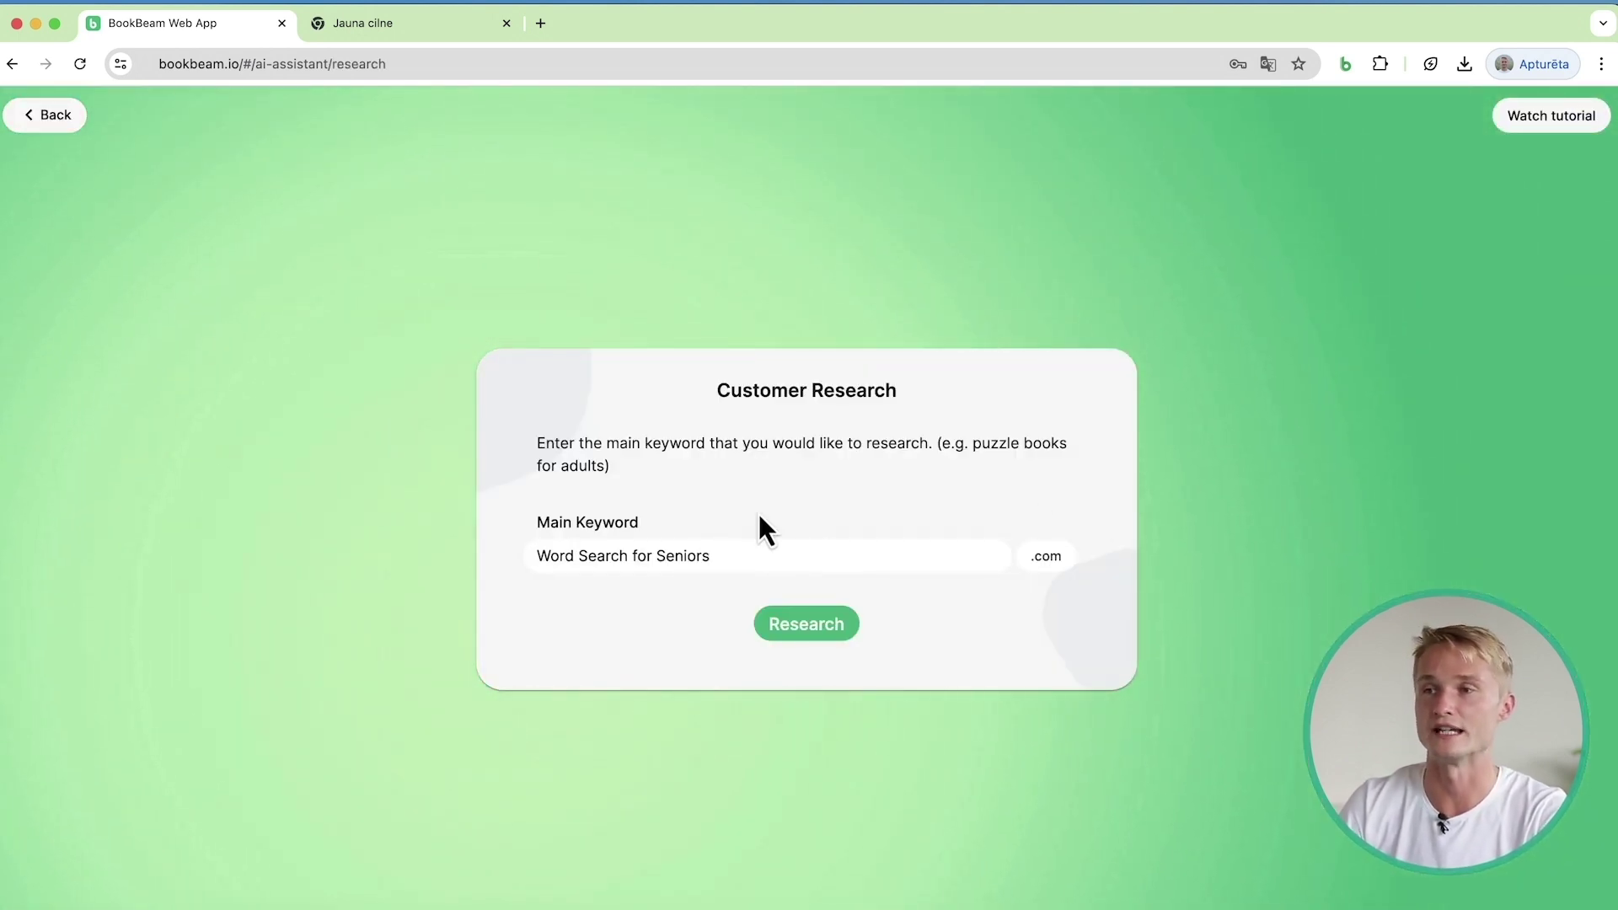
left_click(817, 638)
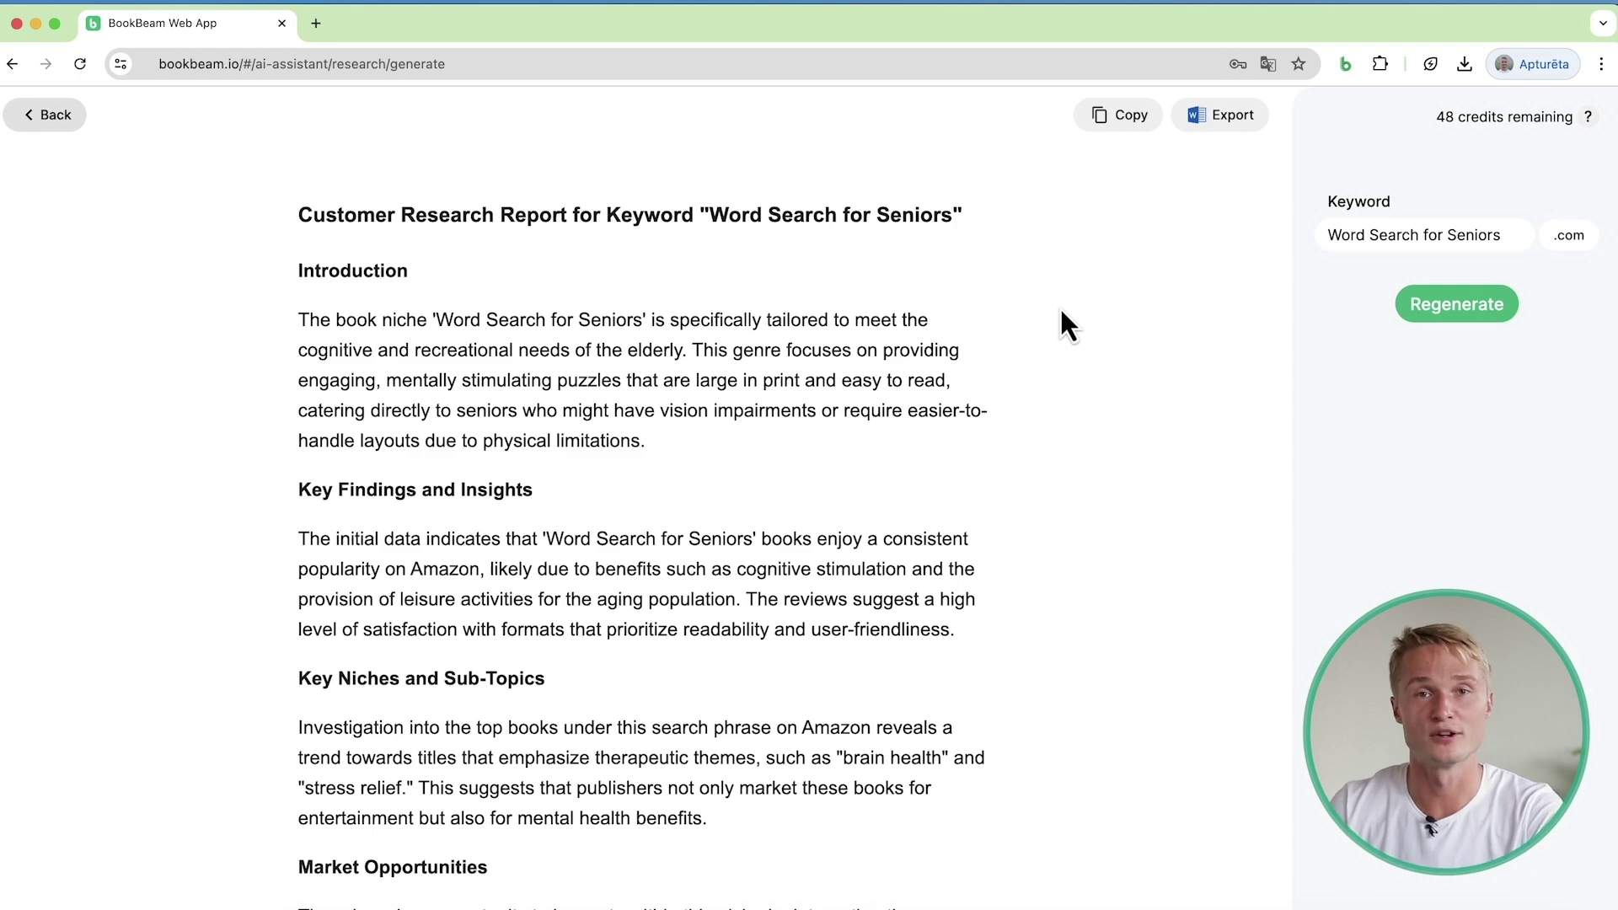
scroll(965, 387, "down", 4)
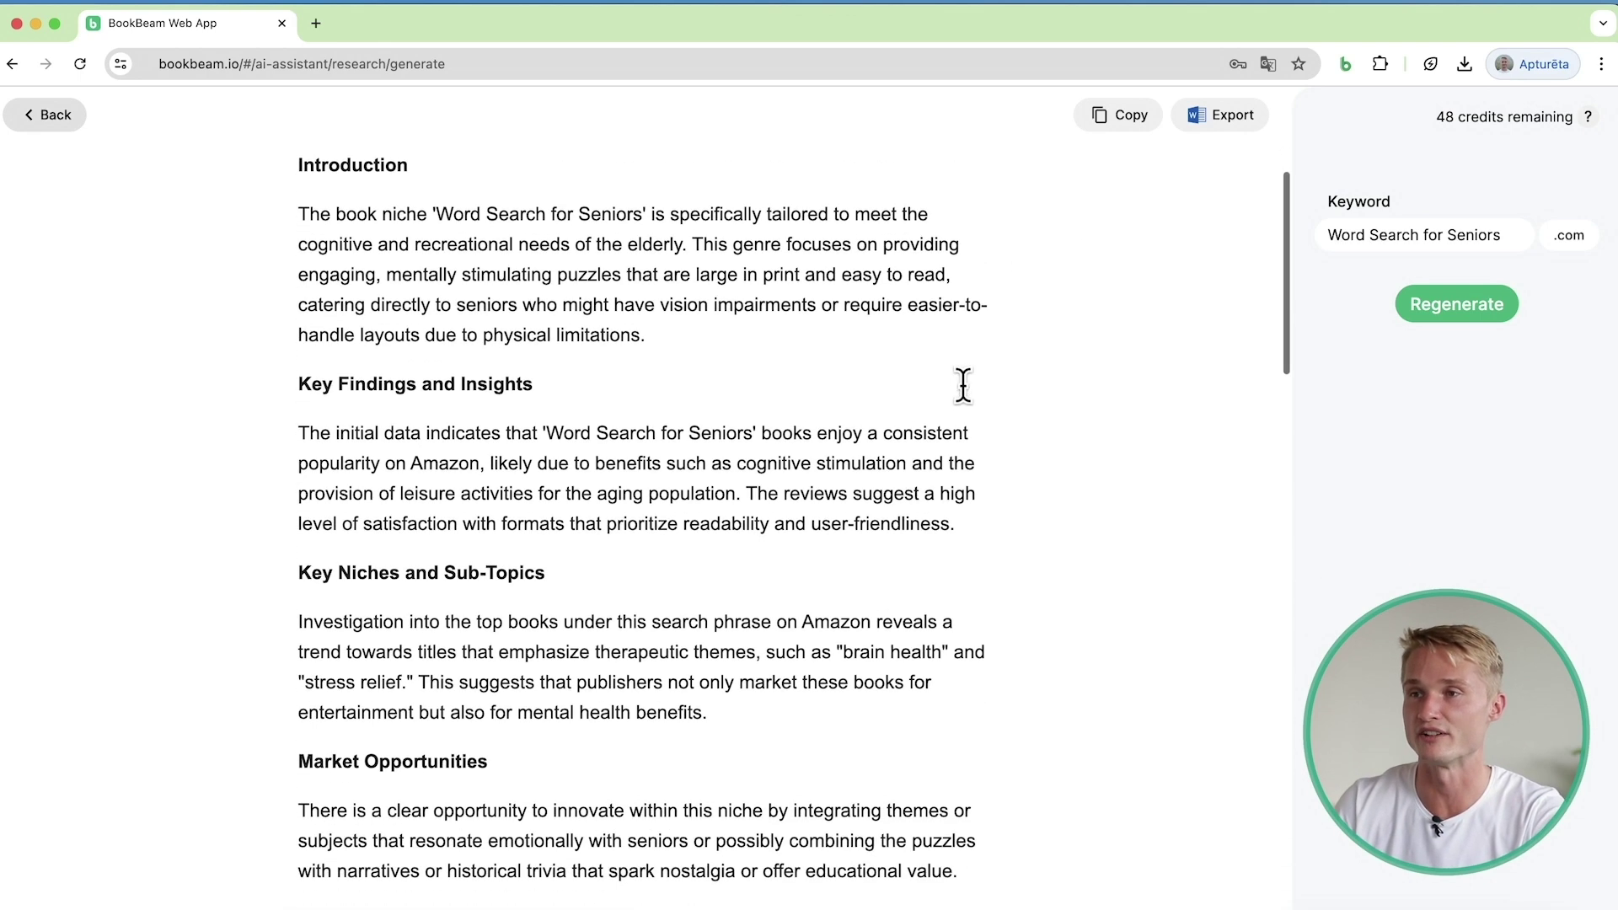
scroll(480, 462, "down", 5)
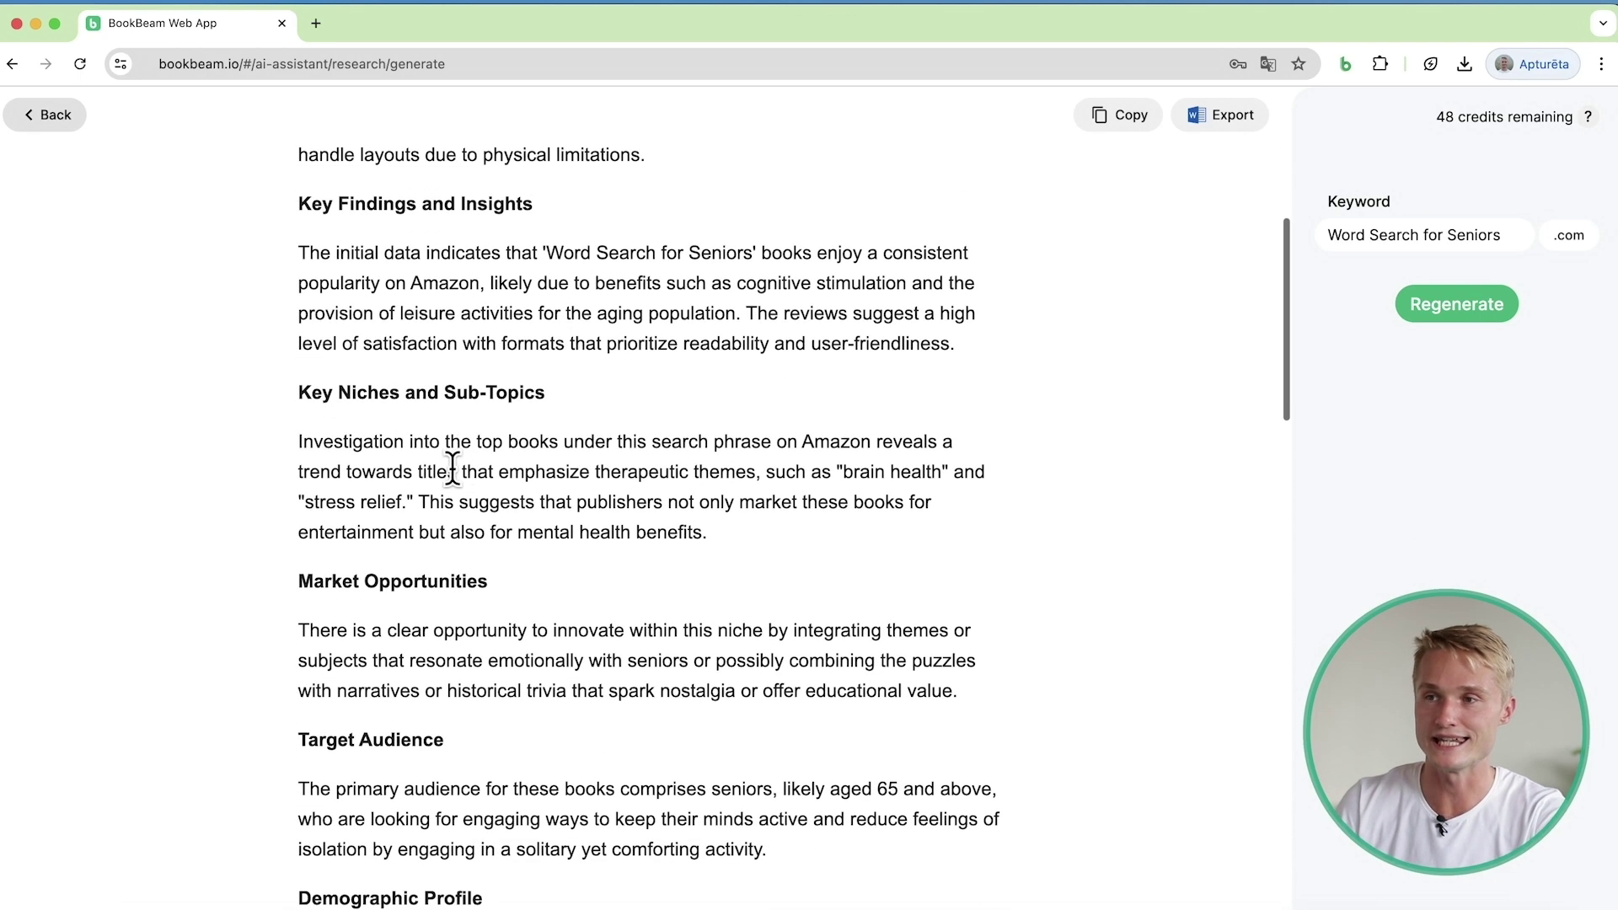
scroll(497, 522, "down", 2)
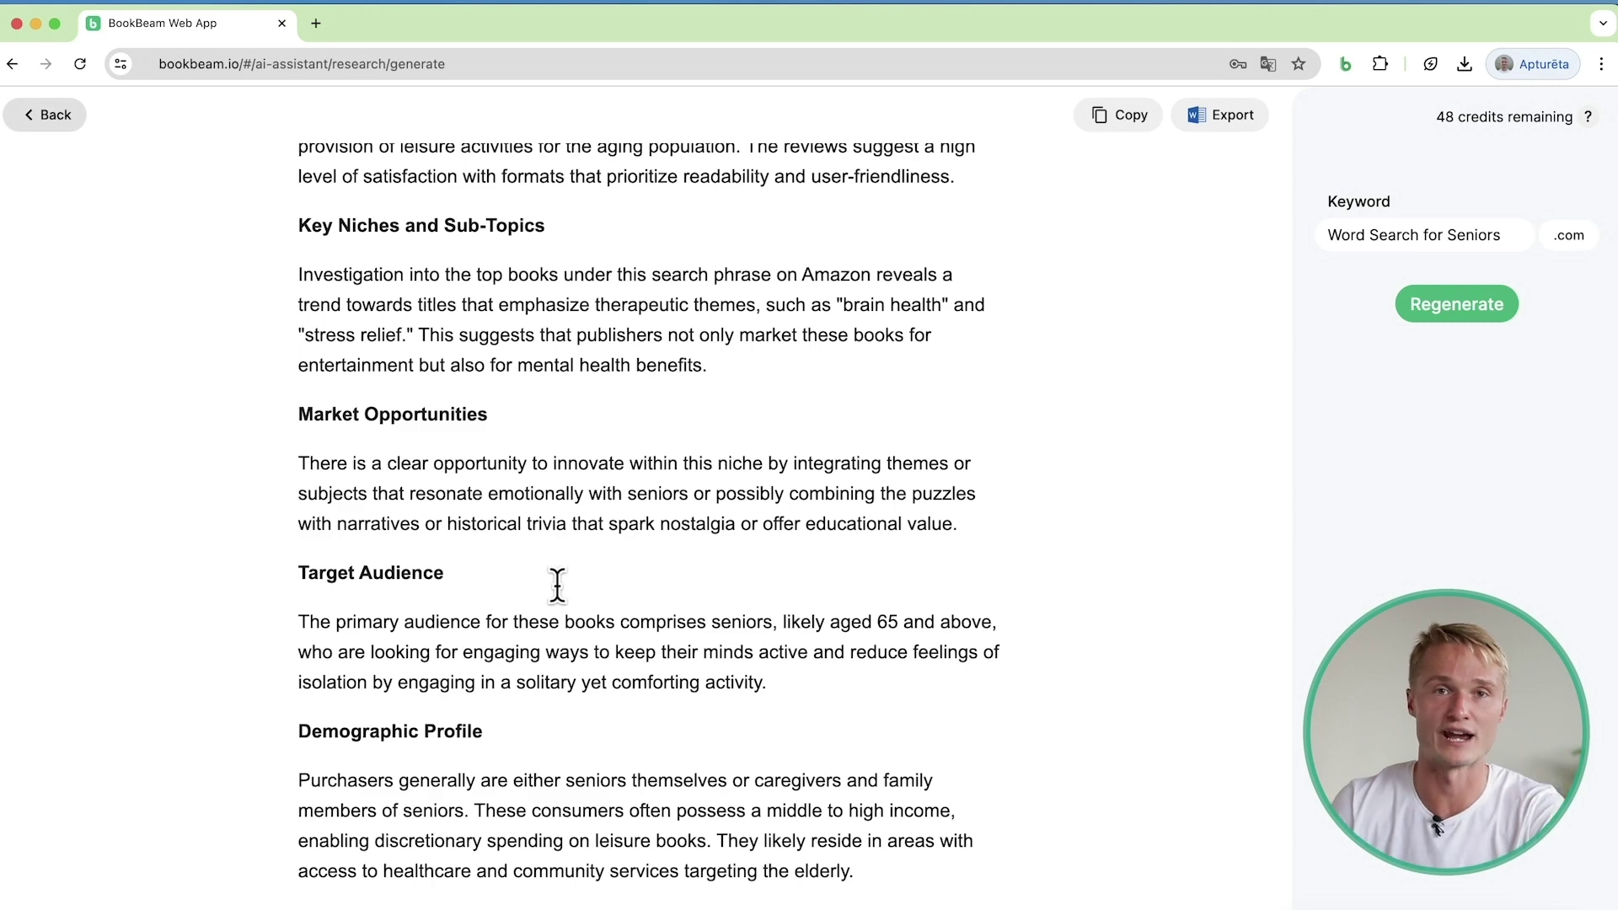
scroll(552, 592, "down", 1)
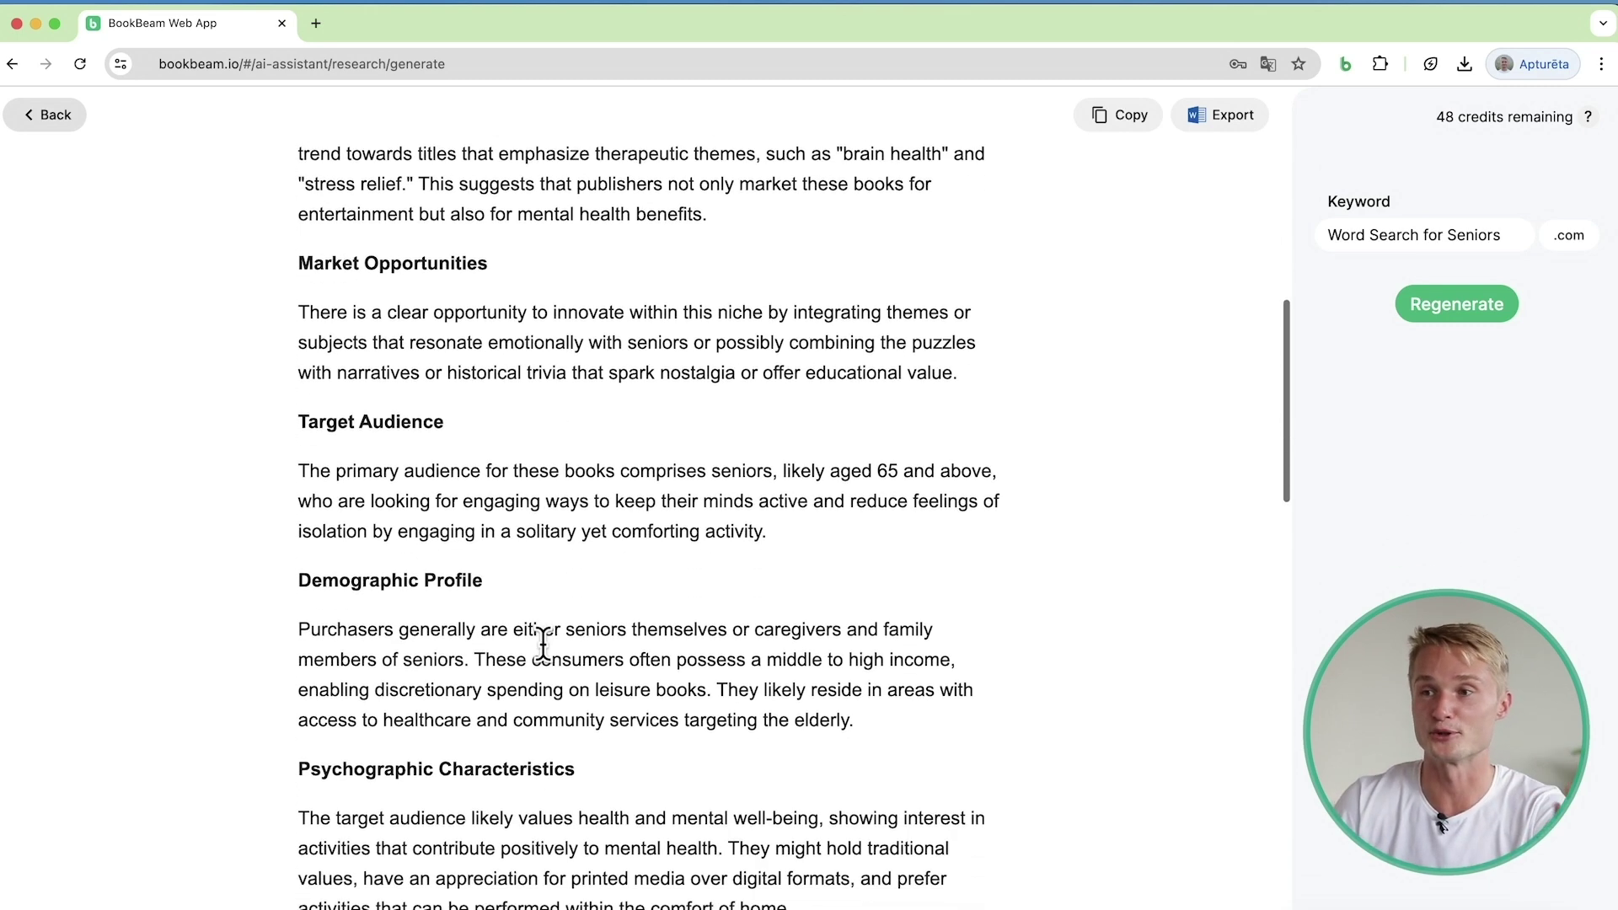
scroll(543, 644, "down", 4)
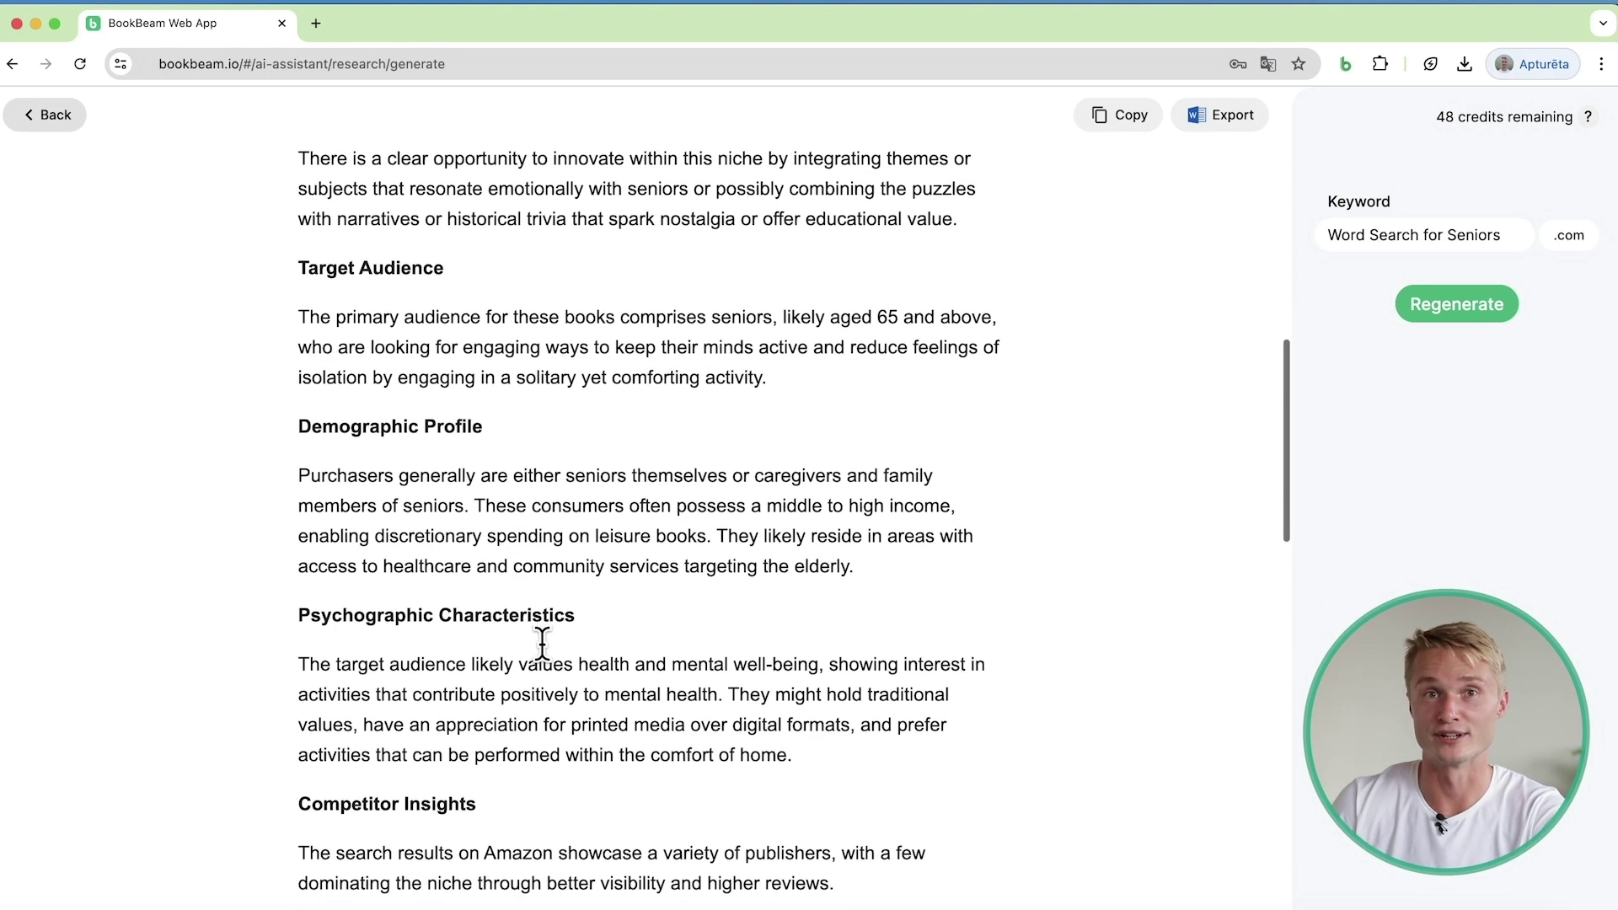
scroll(543, 644, "down", 10)
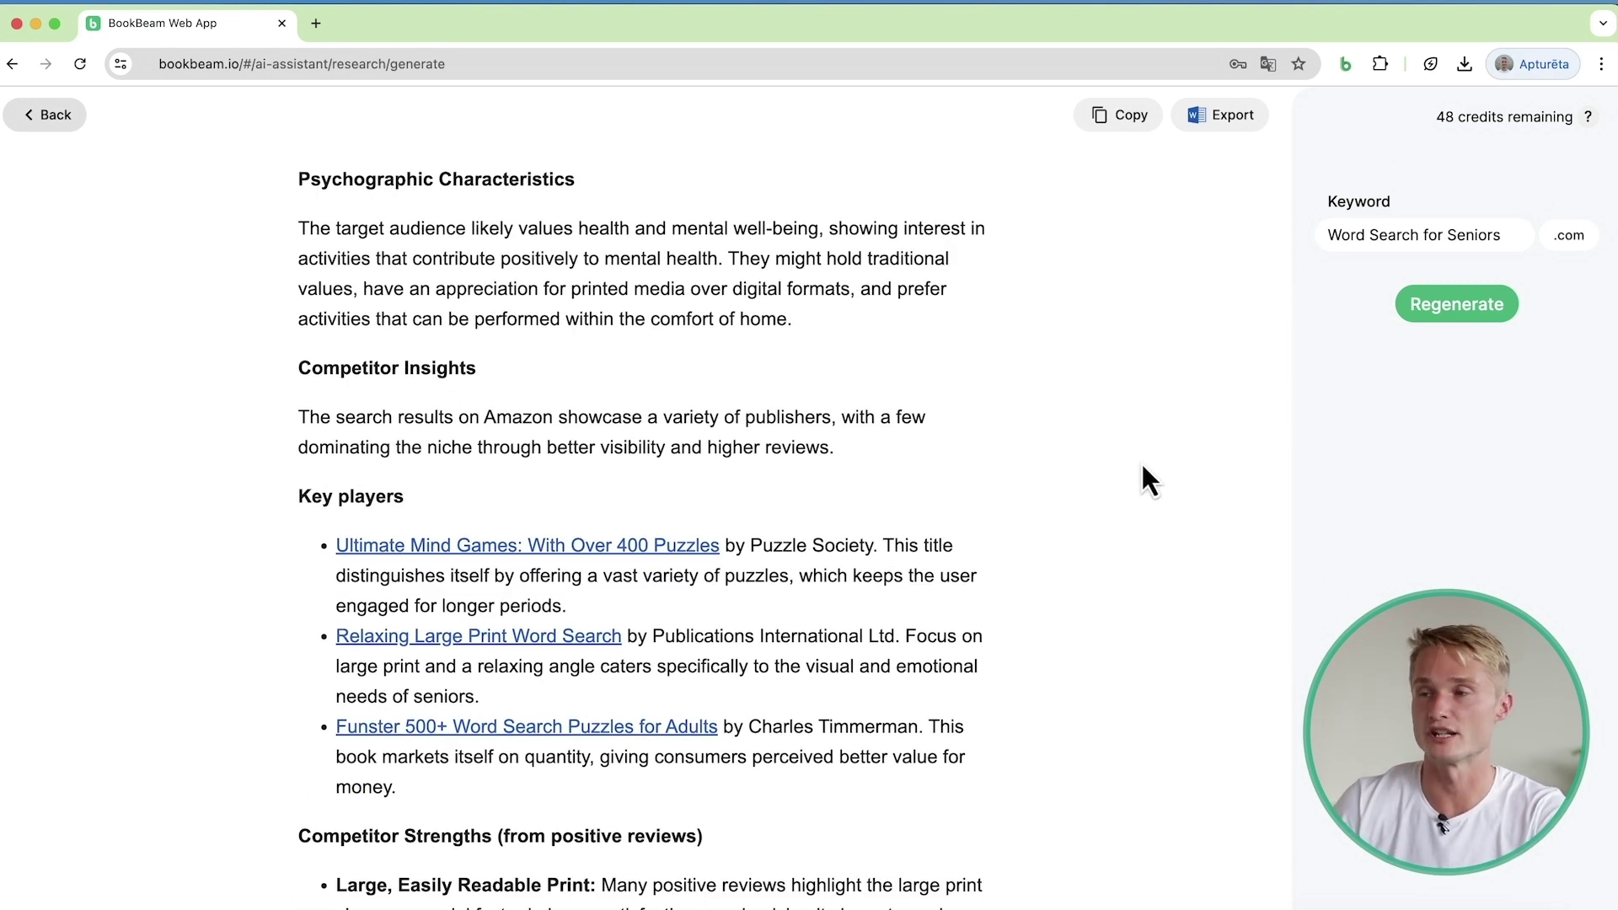
scroll(1077, 488, "down", 4)
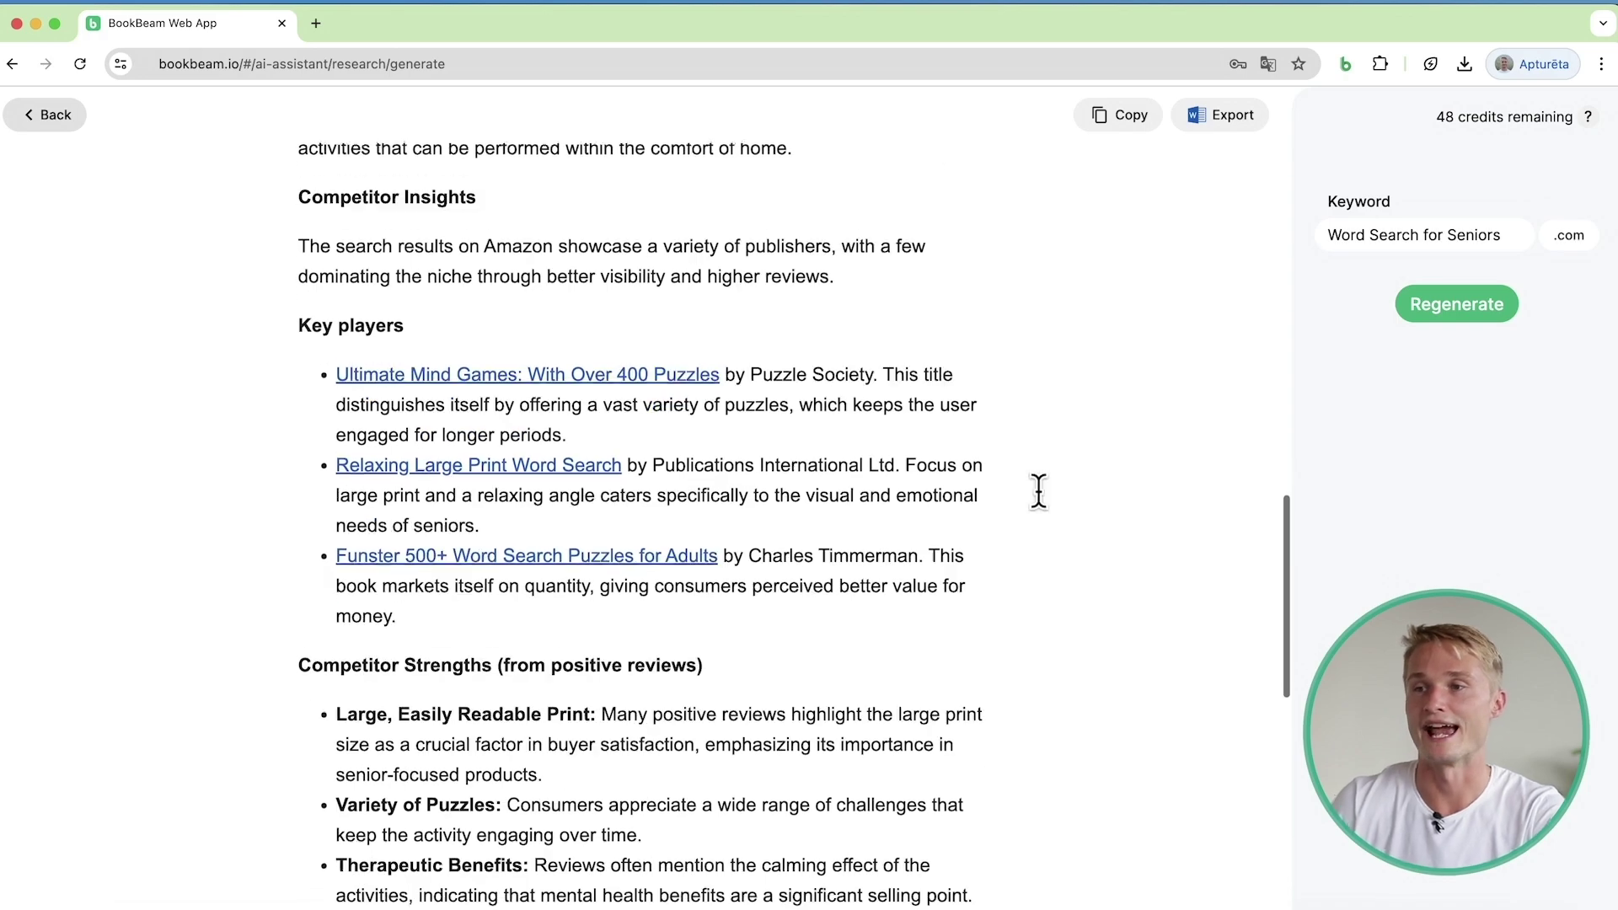
scroll(1038, 491, "up", 3)
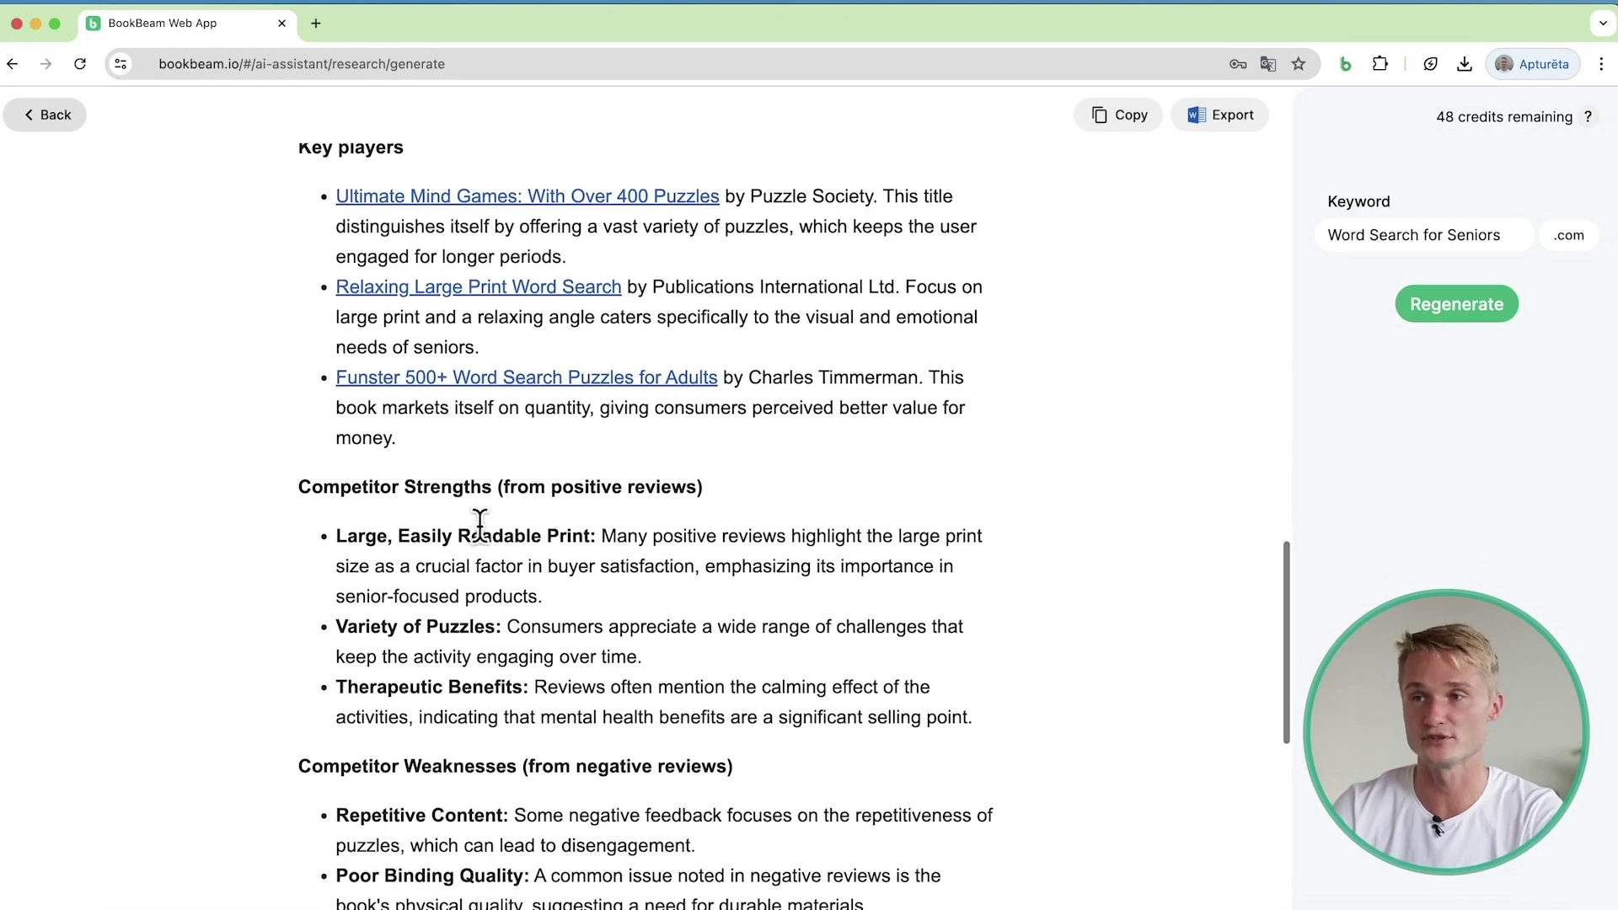
scroll(484, 497, "down", 2)
scroll(351, 463, "down", 2)
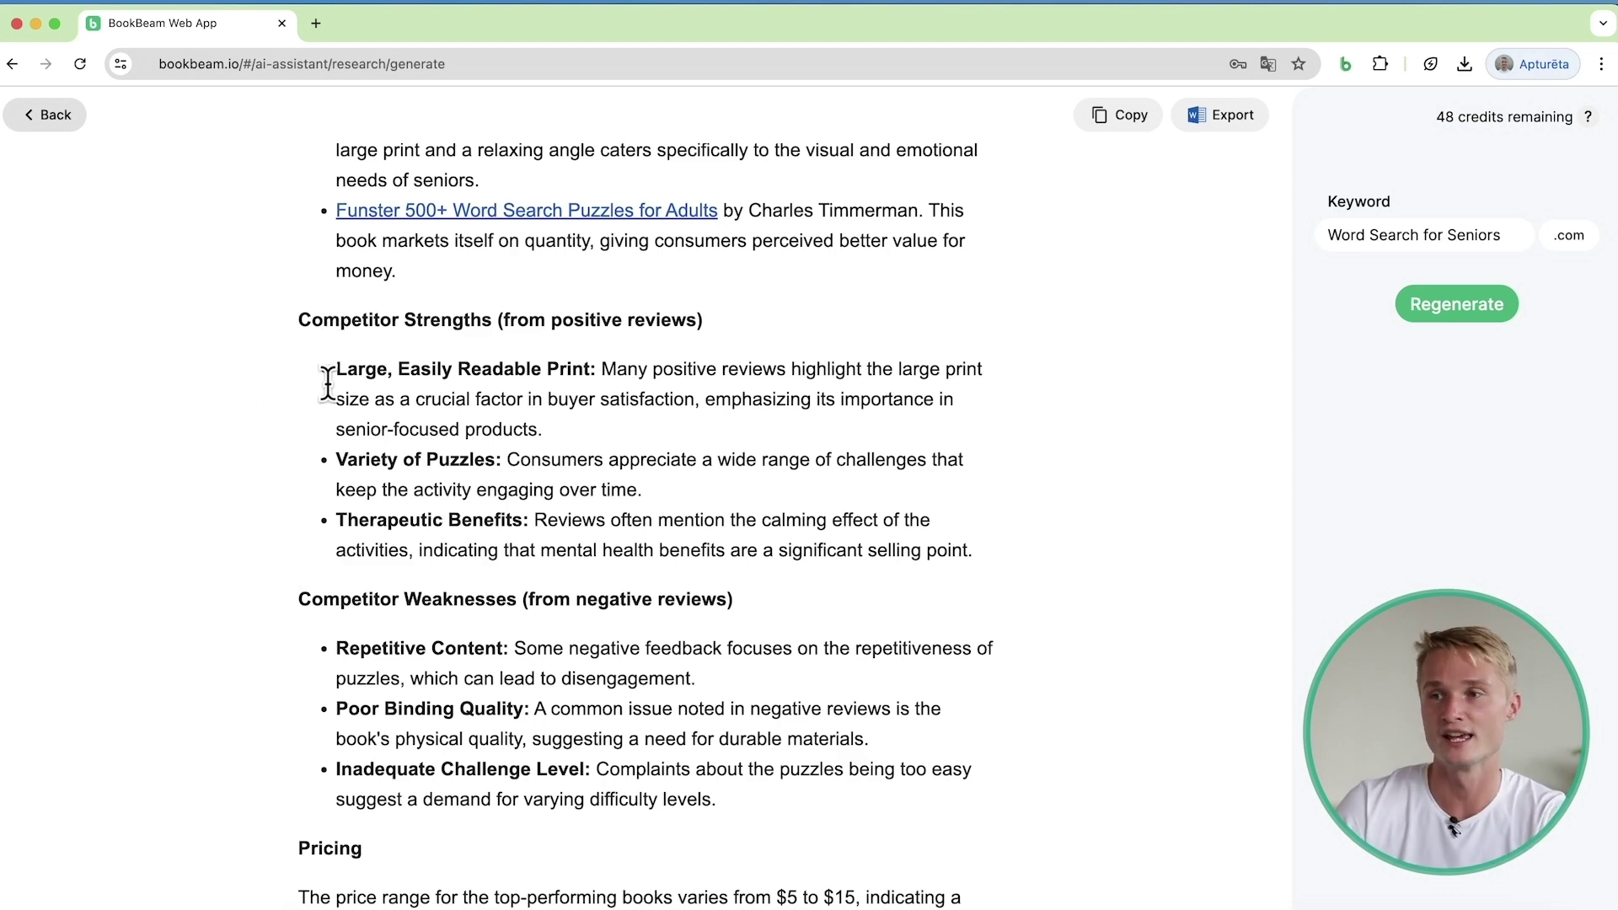
scroll(394, 657, "down", 3)
scroll(400, 670, "down", 1)
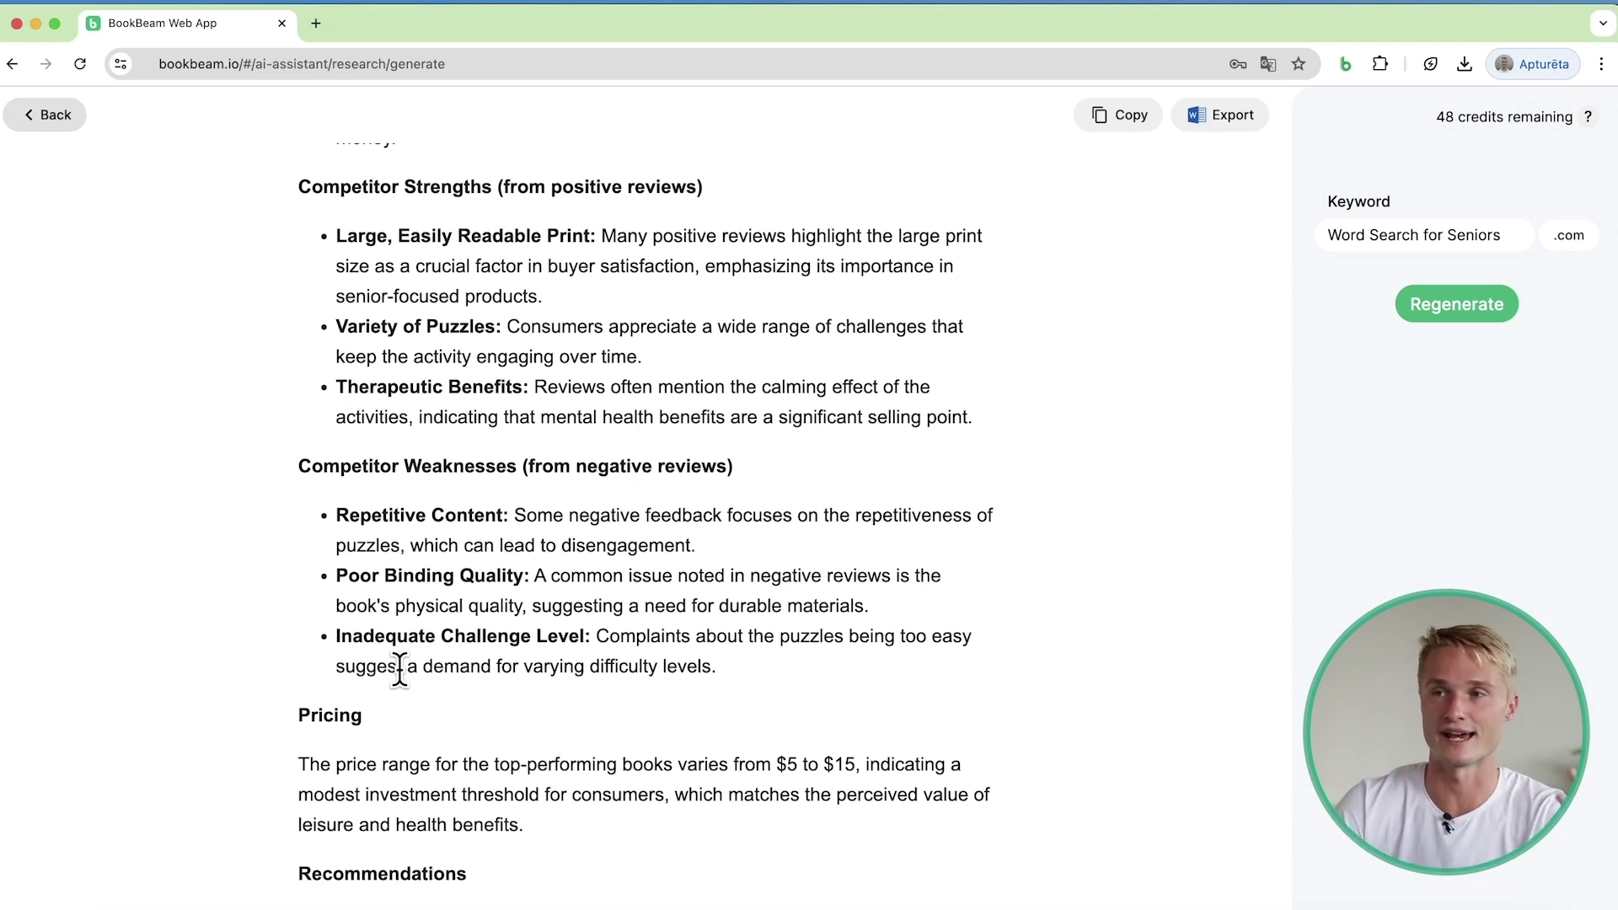
scroll(399, 670, "down", 1)
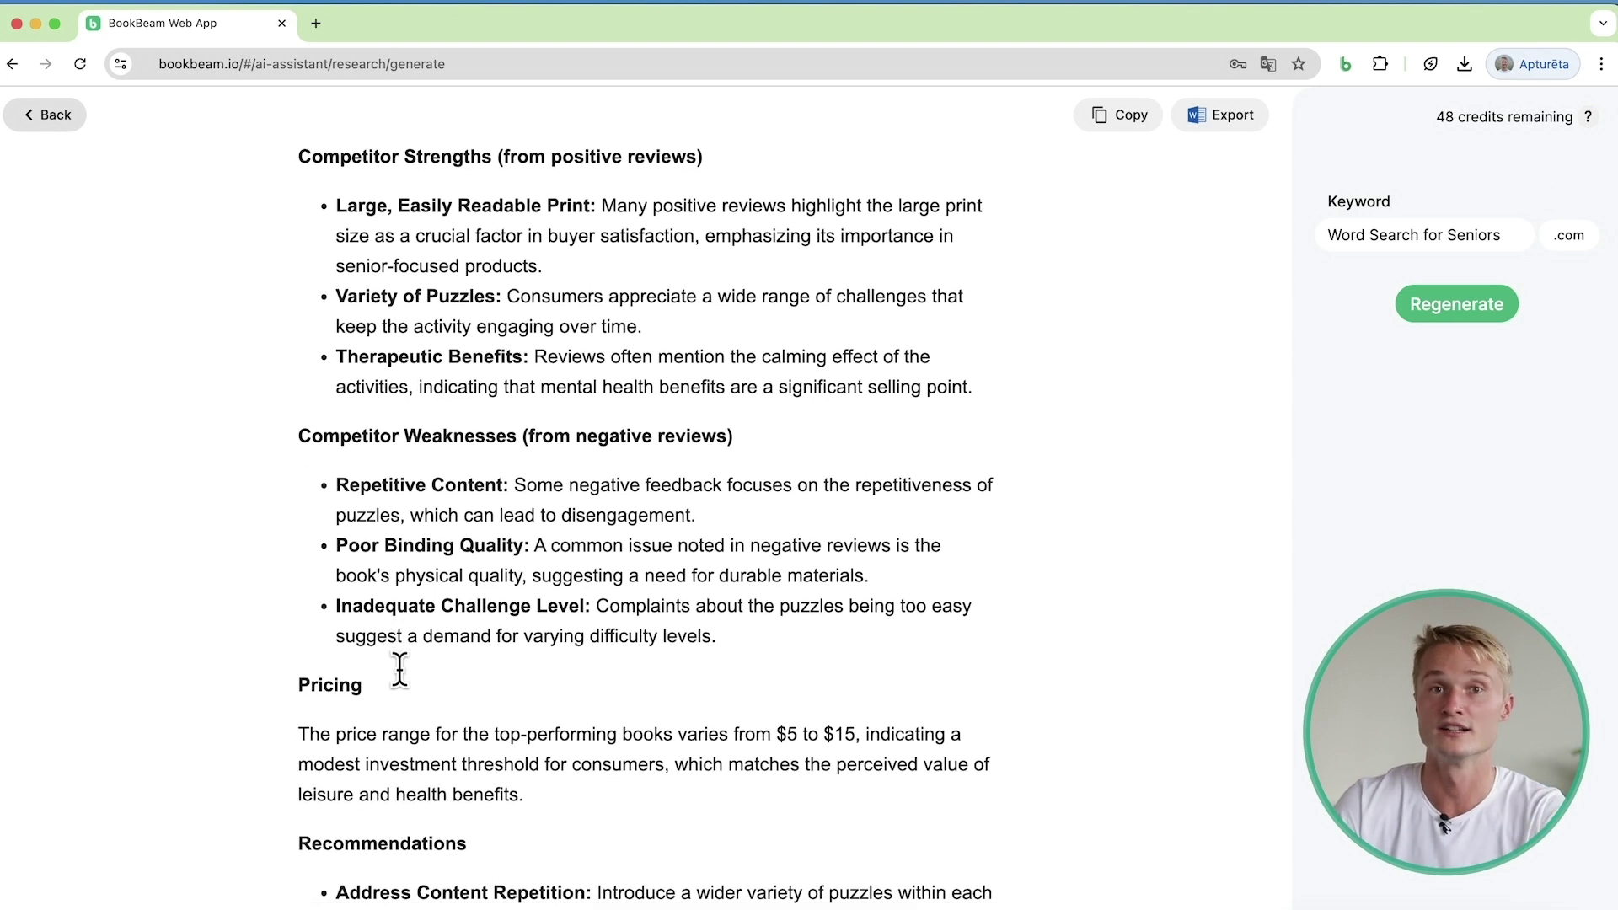
scroll(480, 607, "down", 4)
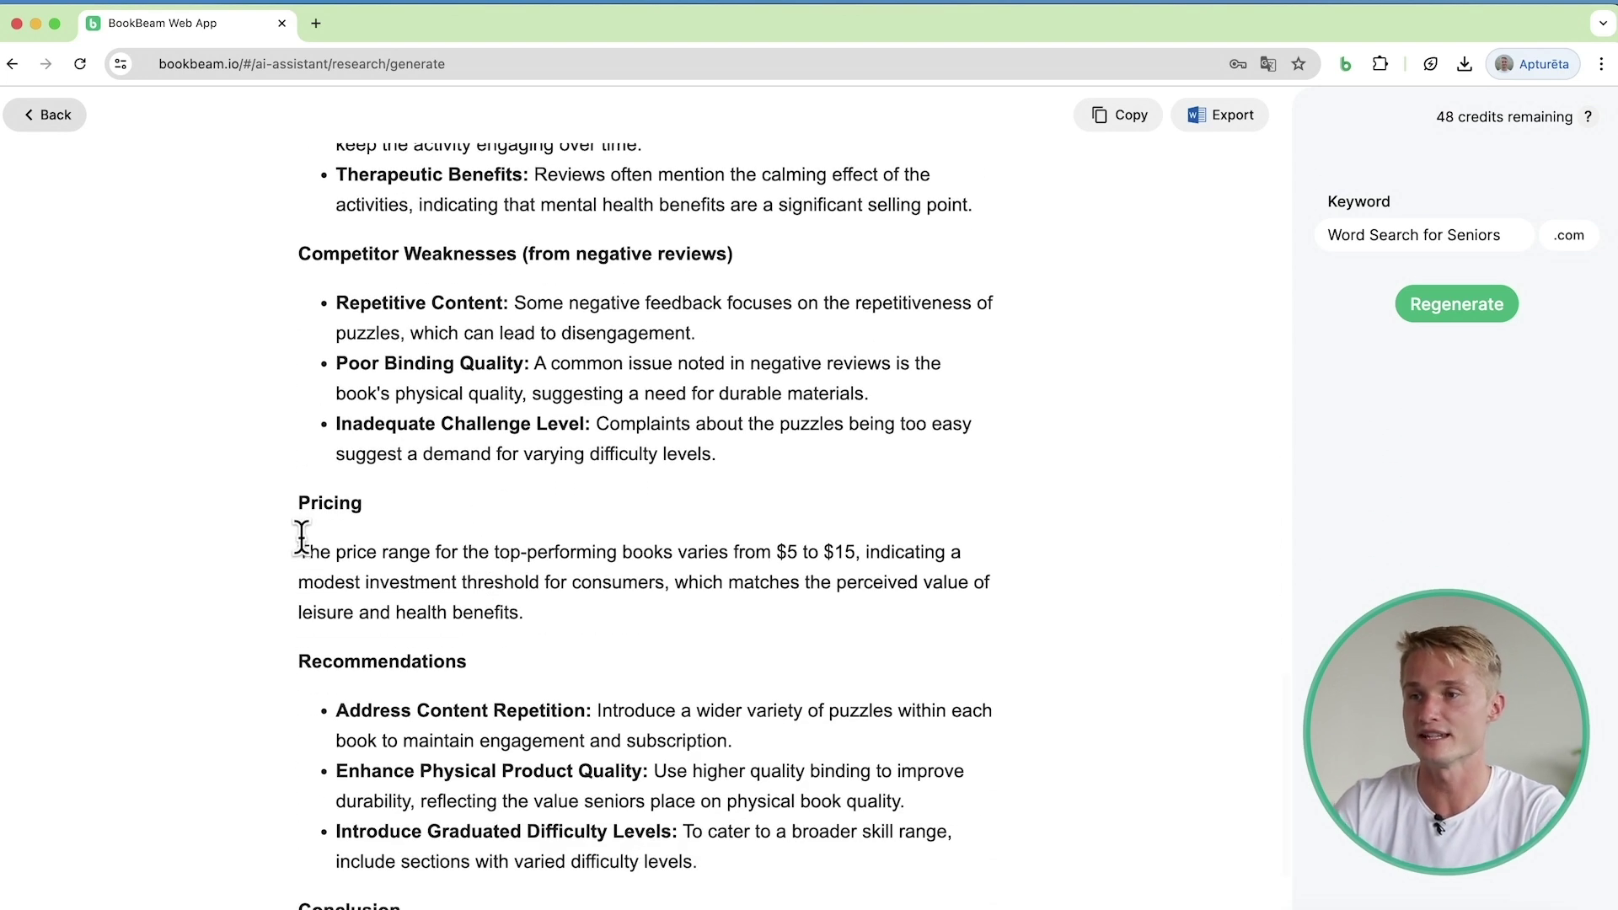
scroll(312, 548, "down", 3)
scroll(328, 562, "down", 1)
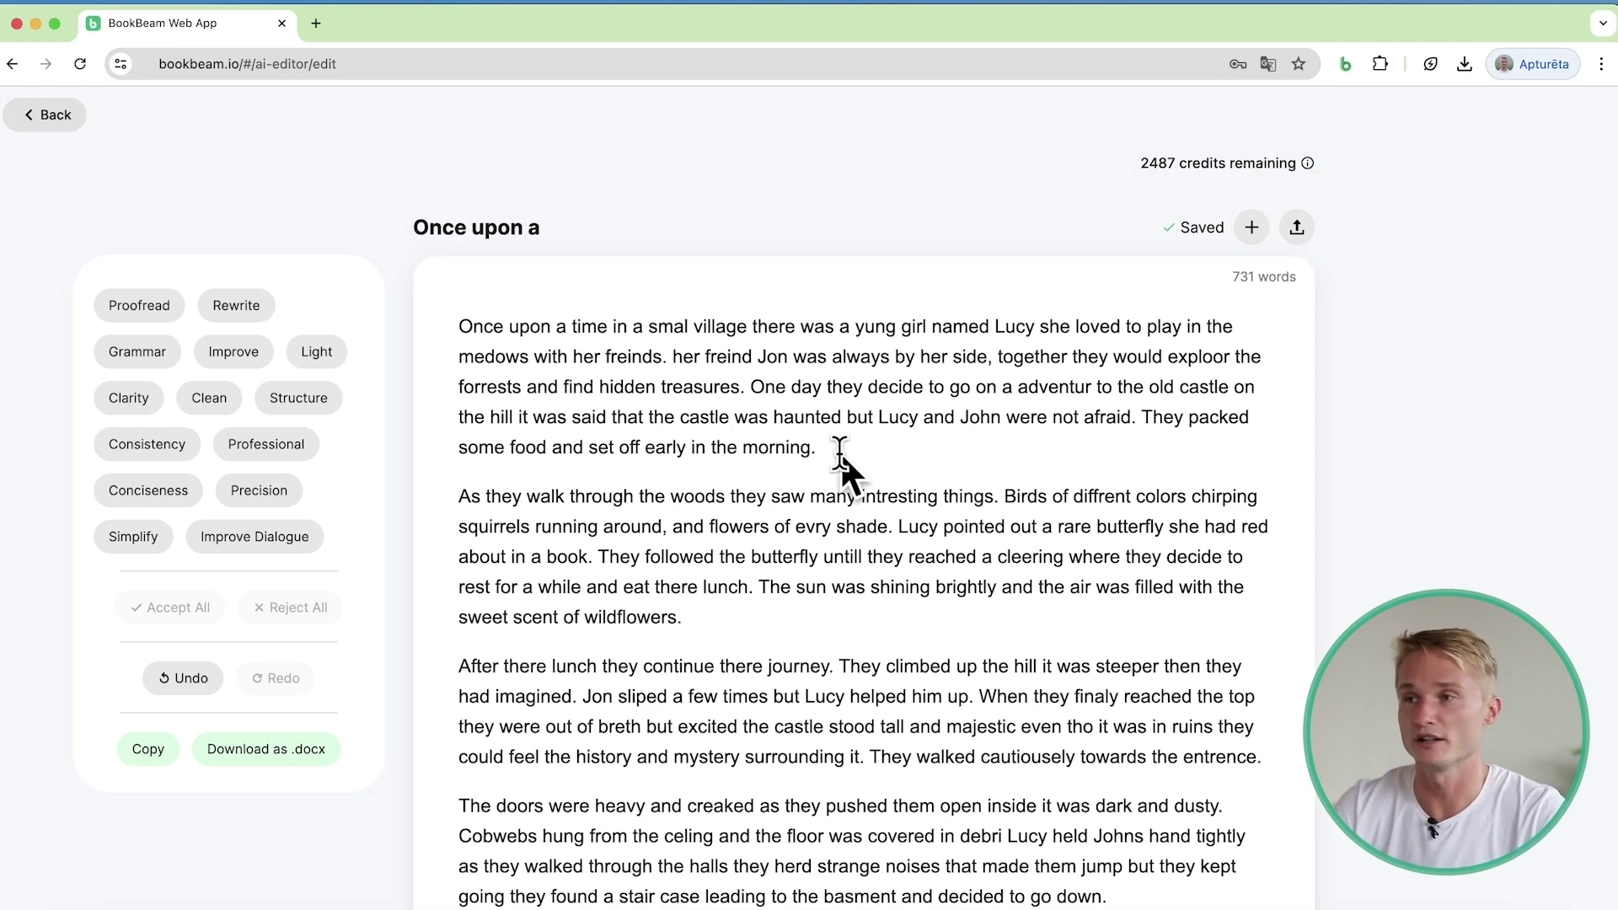
Proofread the story's first paragraph and accept the 'meadows' spelling and 'Her' capitalisation fixes.
left_click_drag(839, 451, 441, 329)
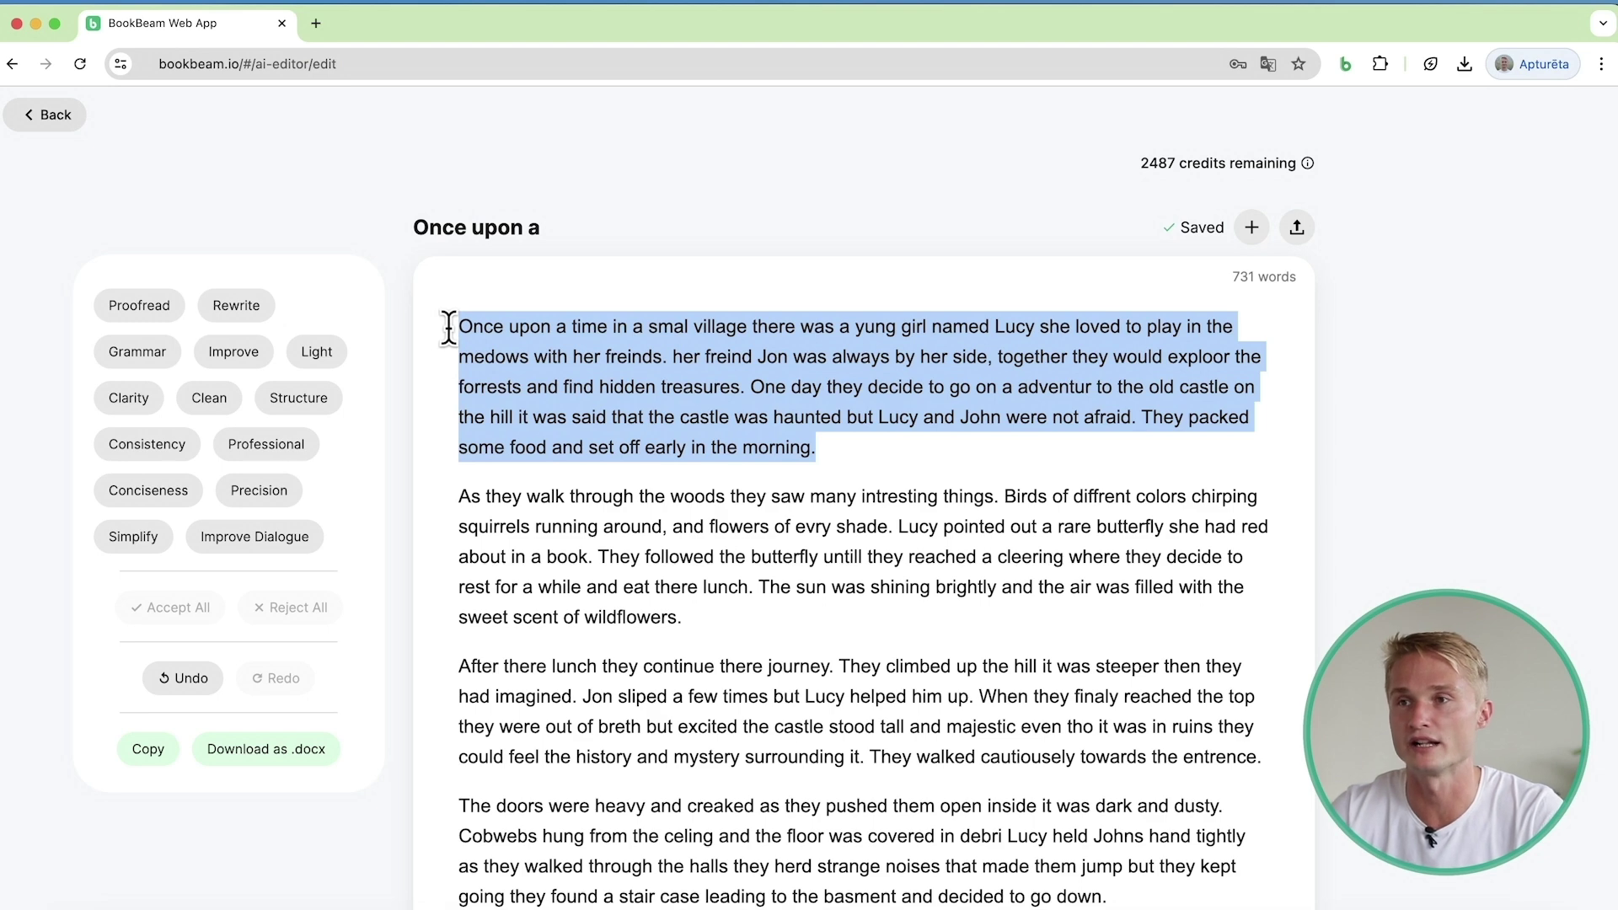
left_click(133, 307)
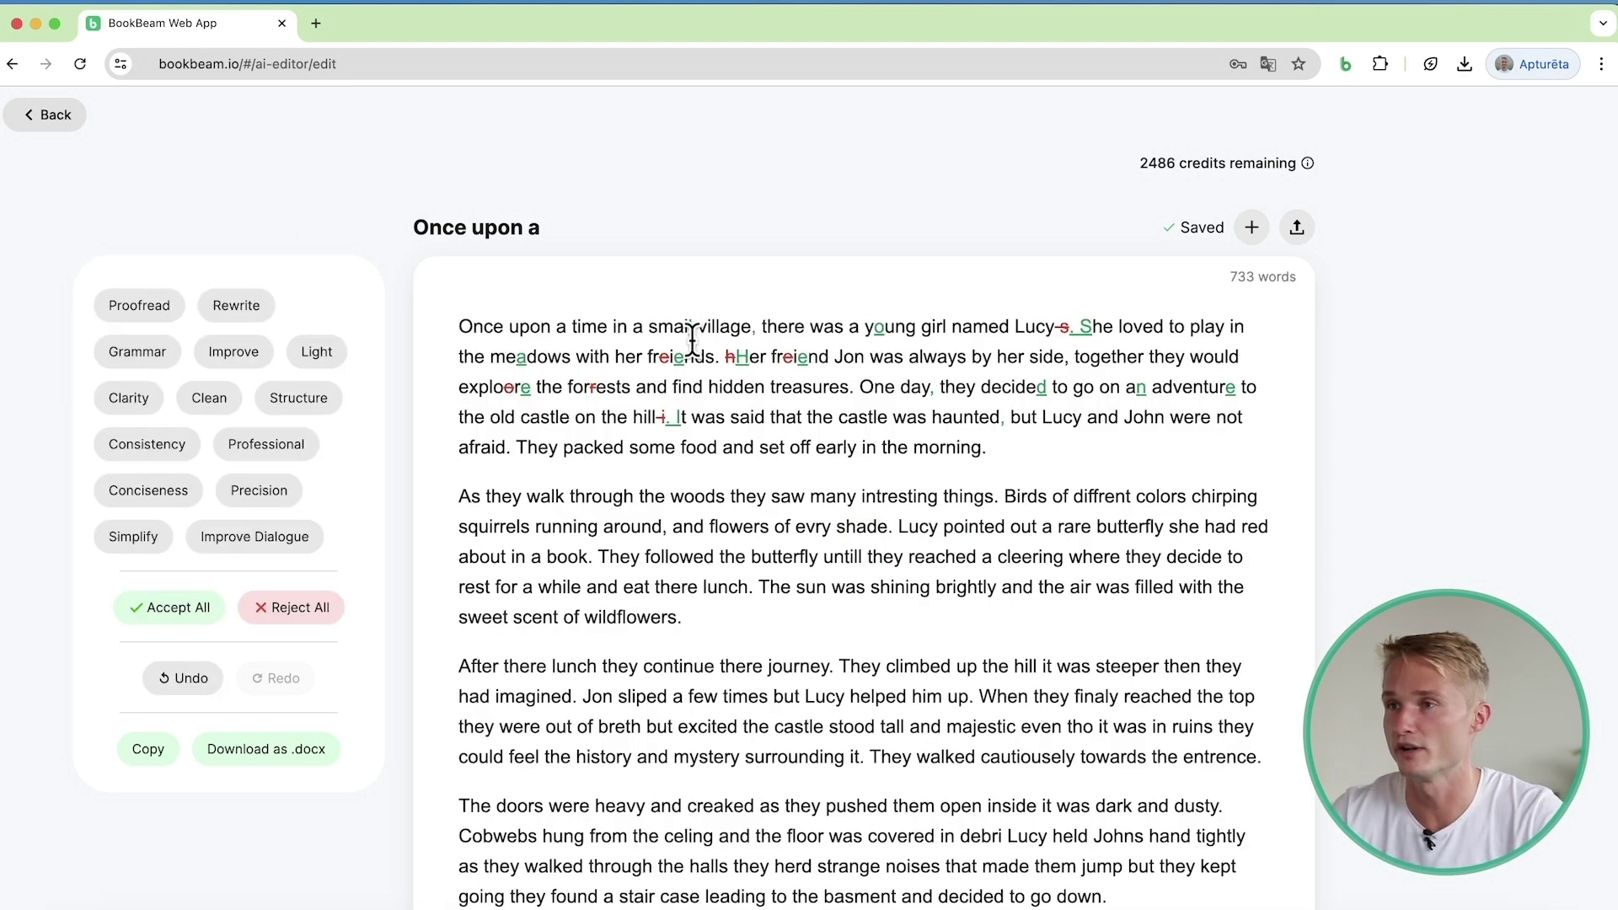
left_click(478, 337)
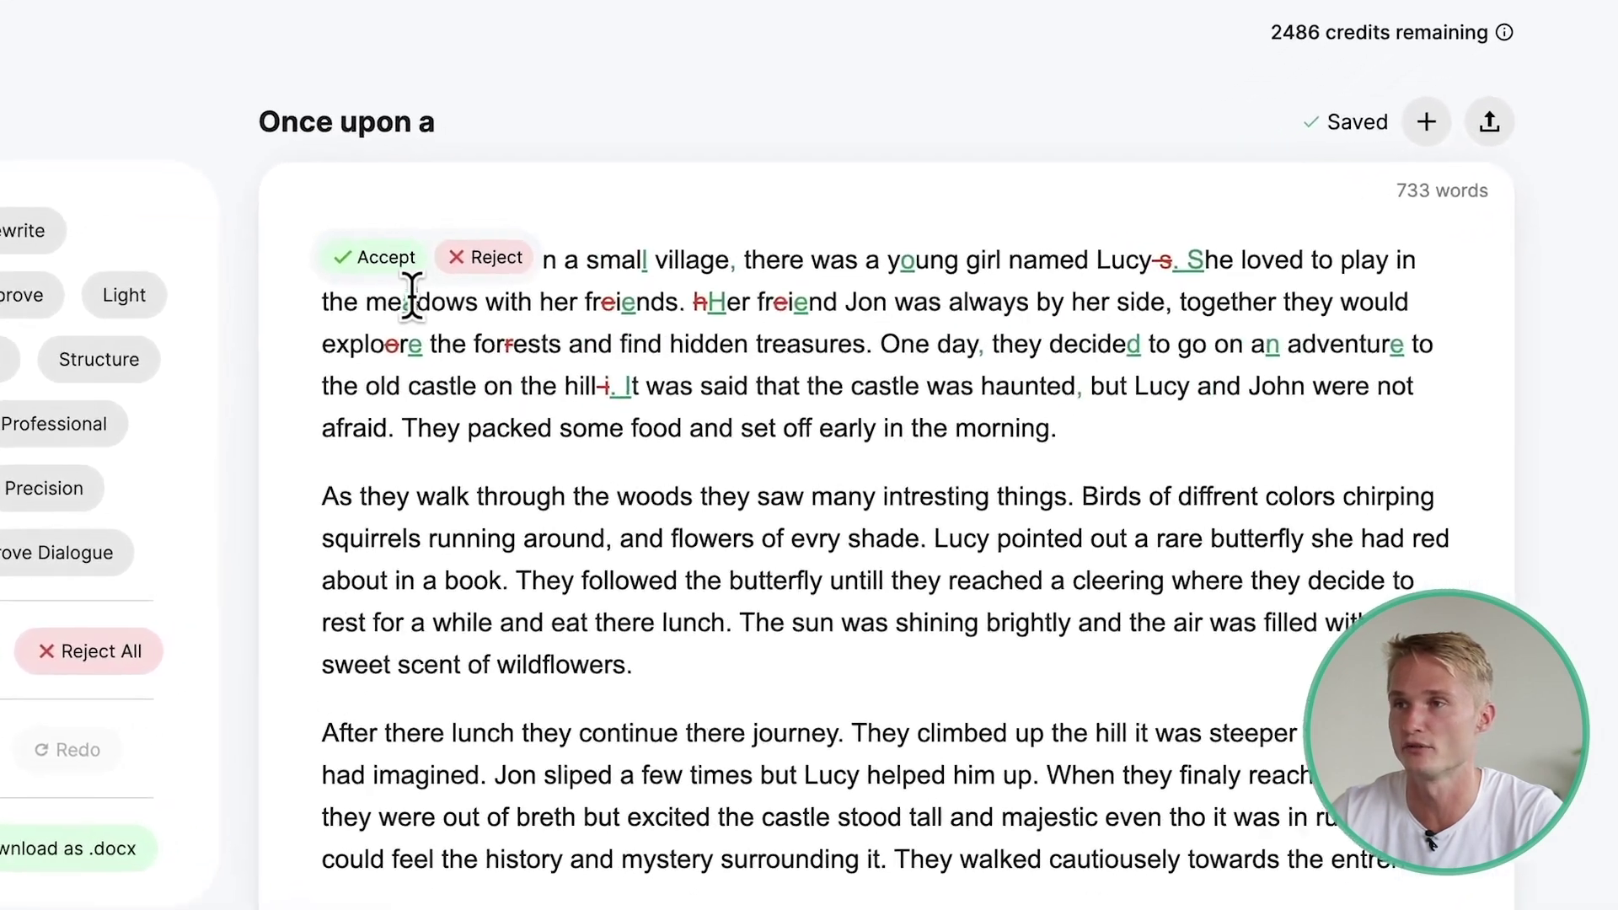
left_click(465, 301)
left_click(711, 299)
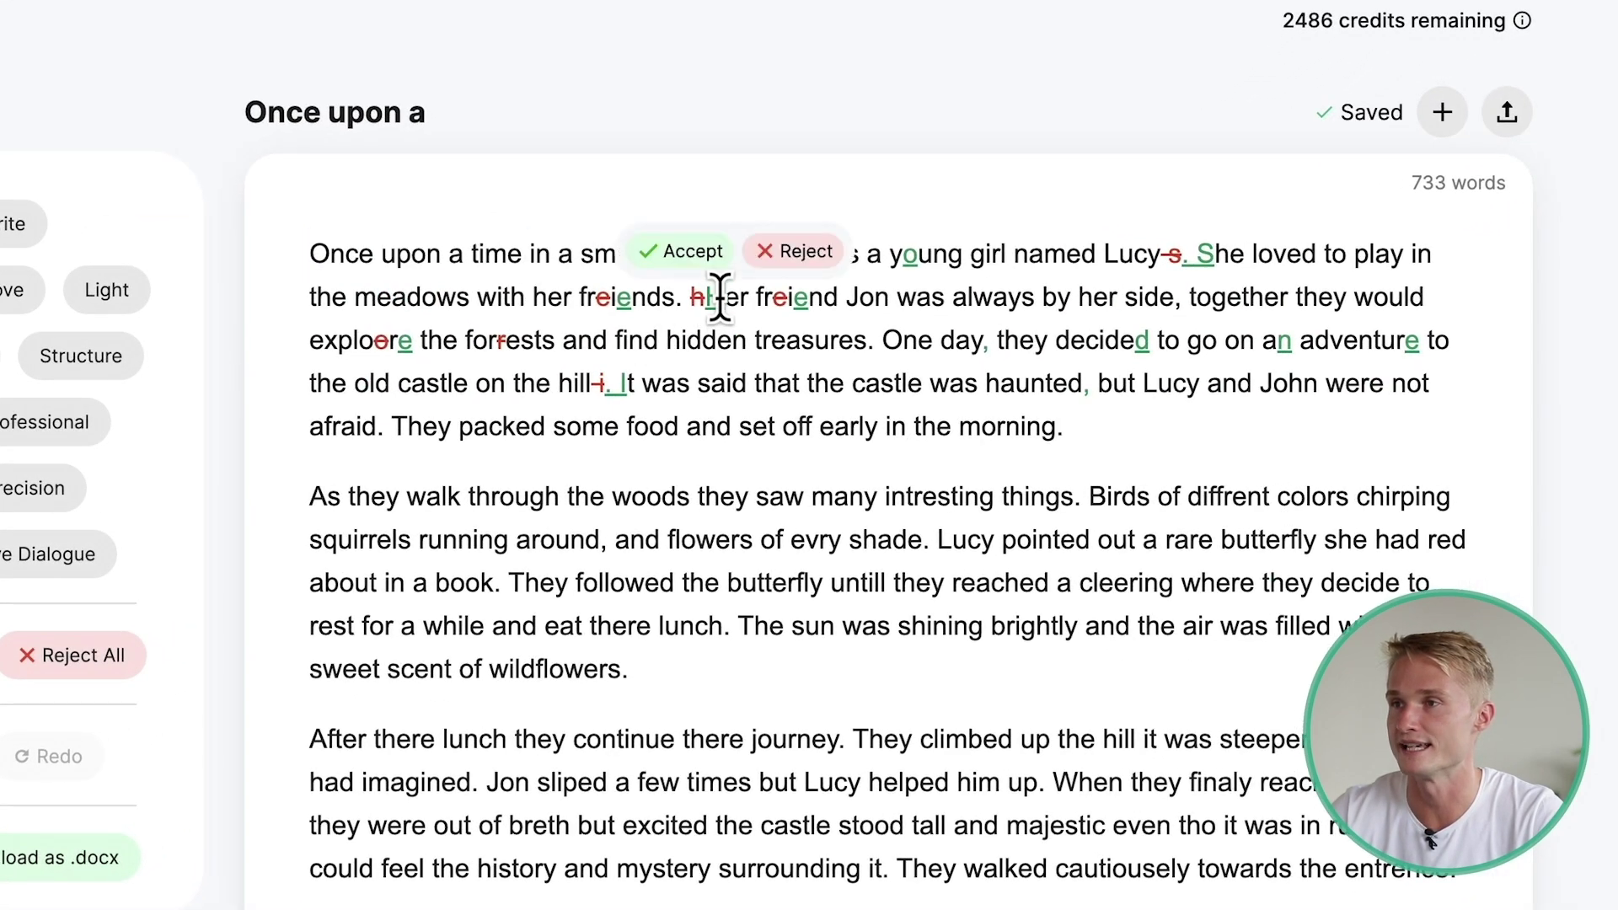
left_click(691, 251)
Accept all remaining corrections in the first paragraph.
left_click_drag(1119, 436, 281, 252)
left_click(271, 209)
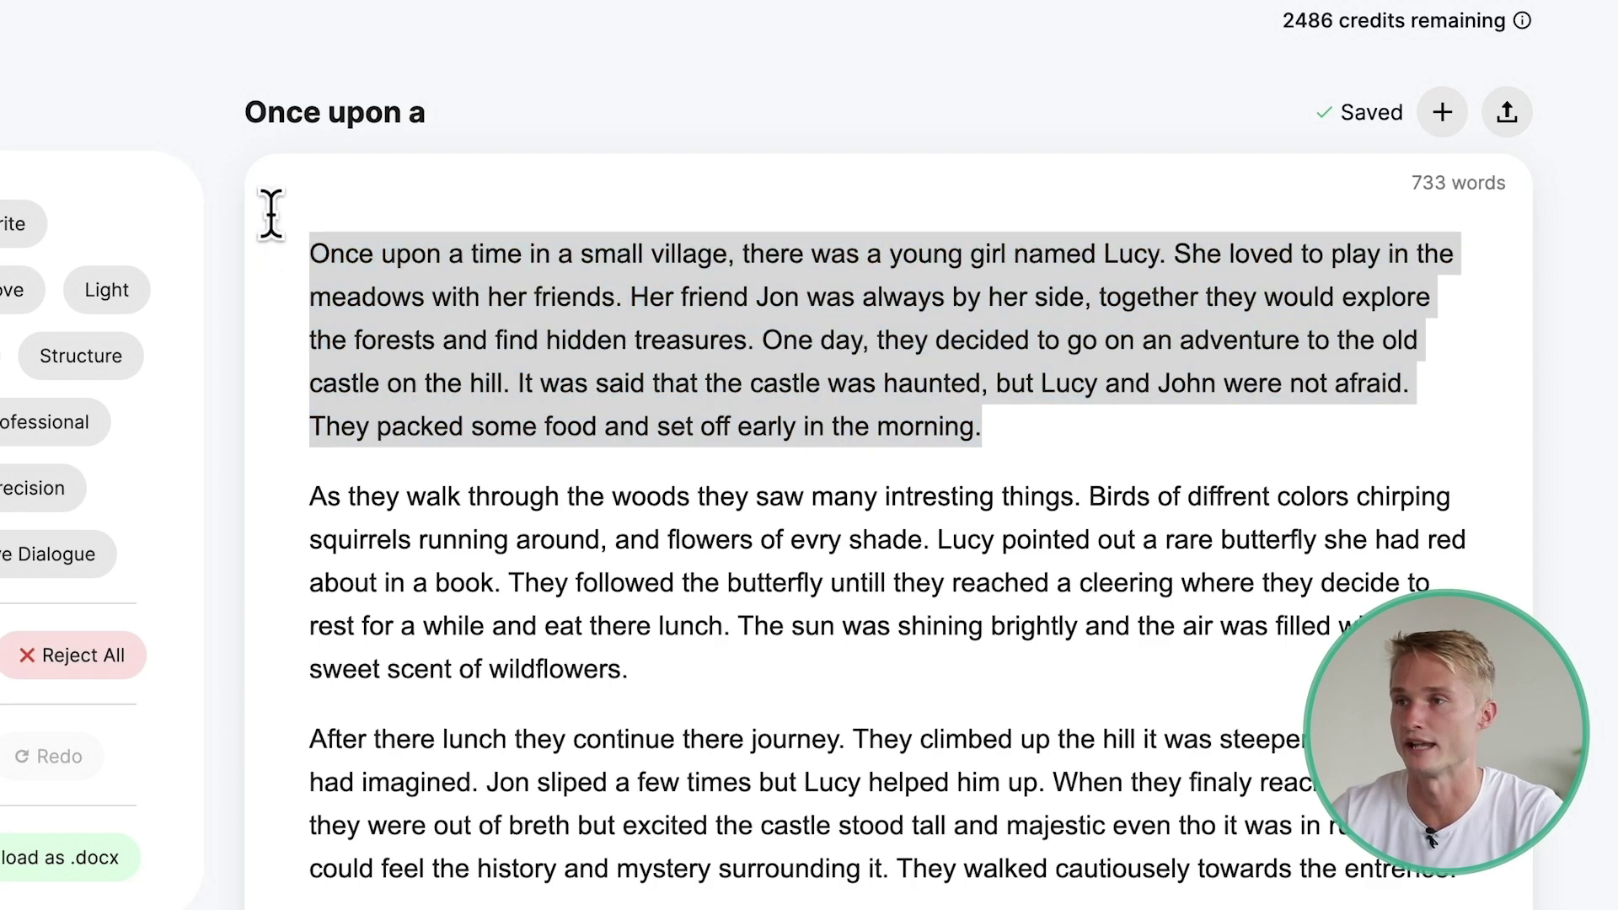
left_click(459, 497)
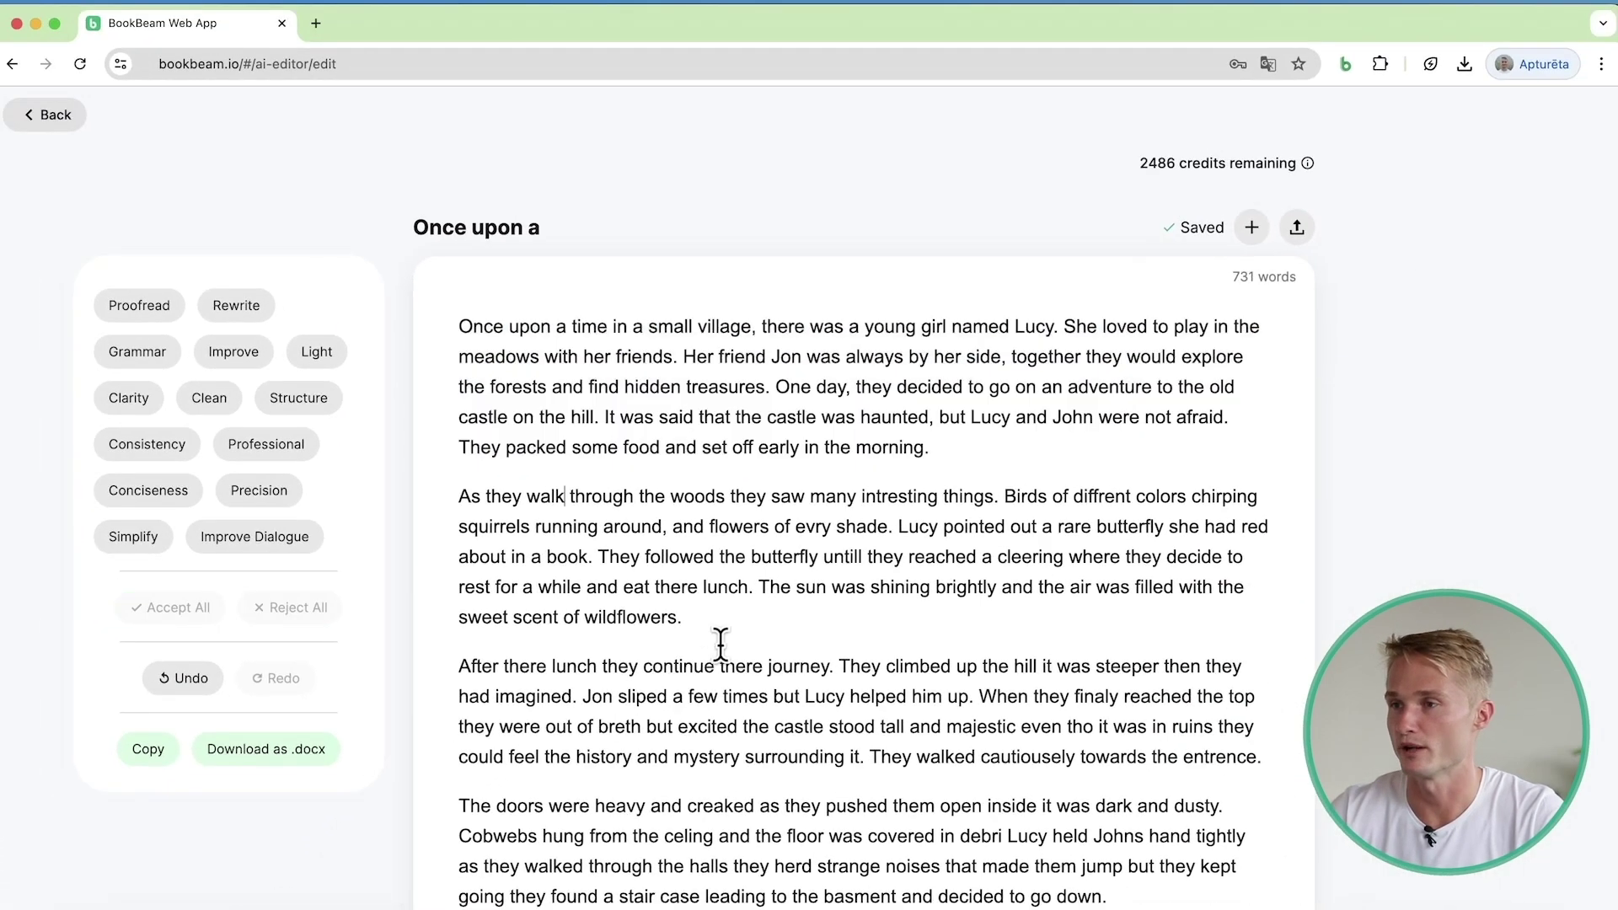
left_click_drag(720, 645, 460, 321)
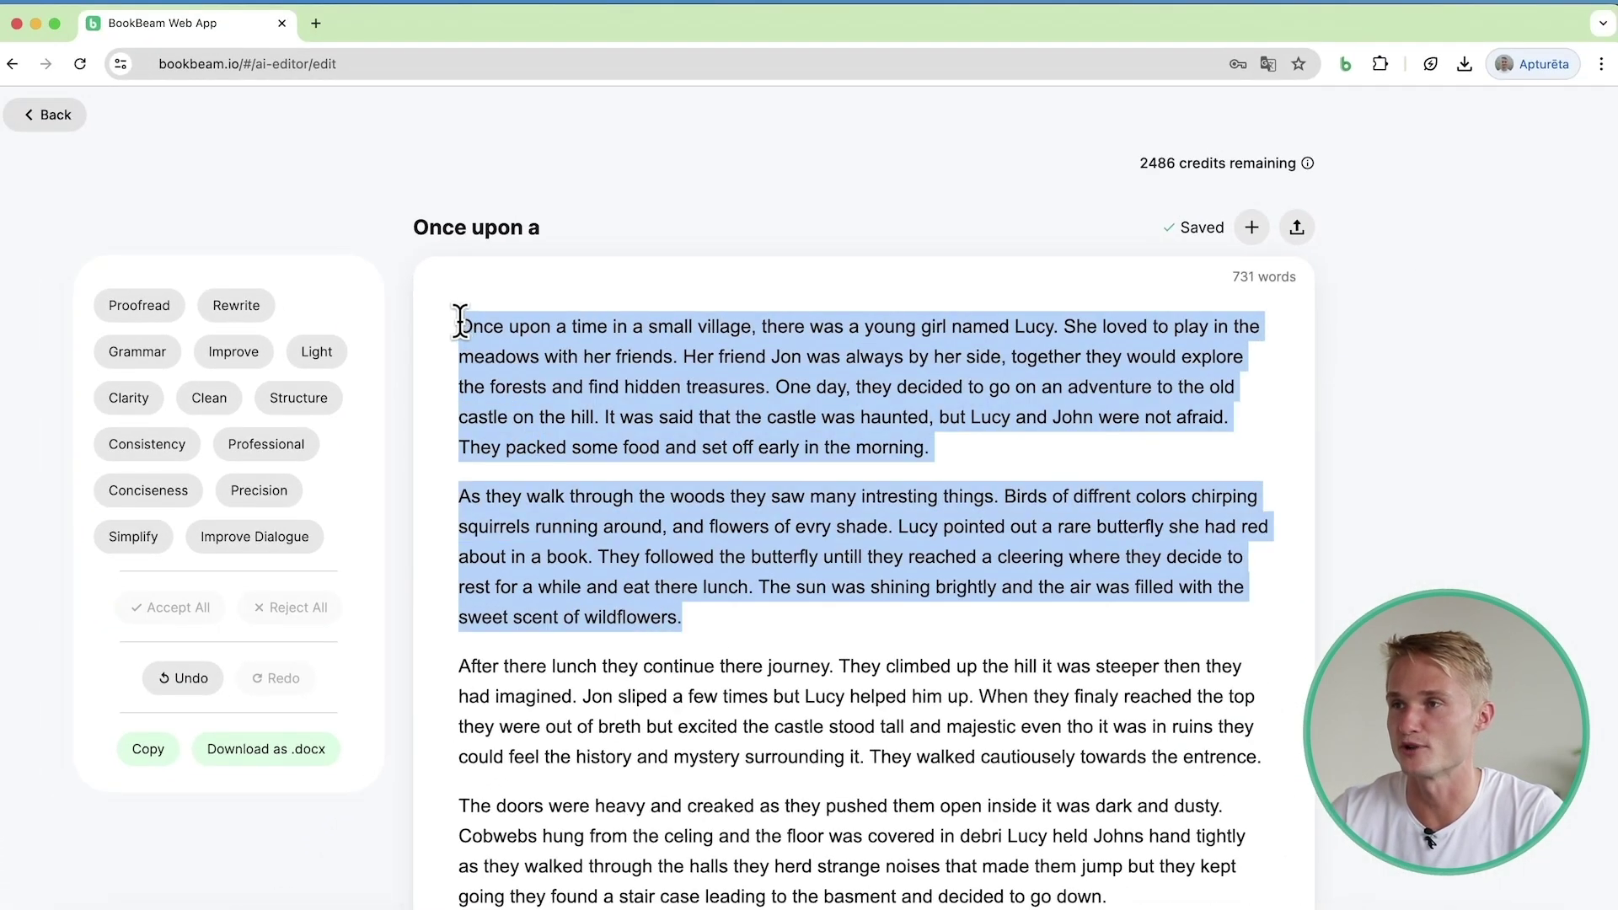
Rewrite the two paragraphs in a Professional tone and remove the blank line between them.
left_click(295, 455)
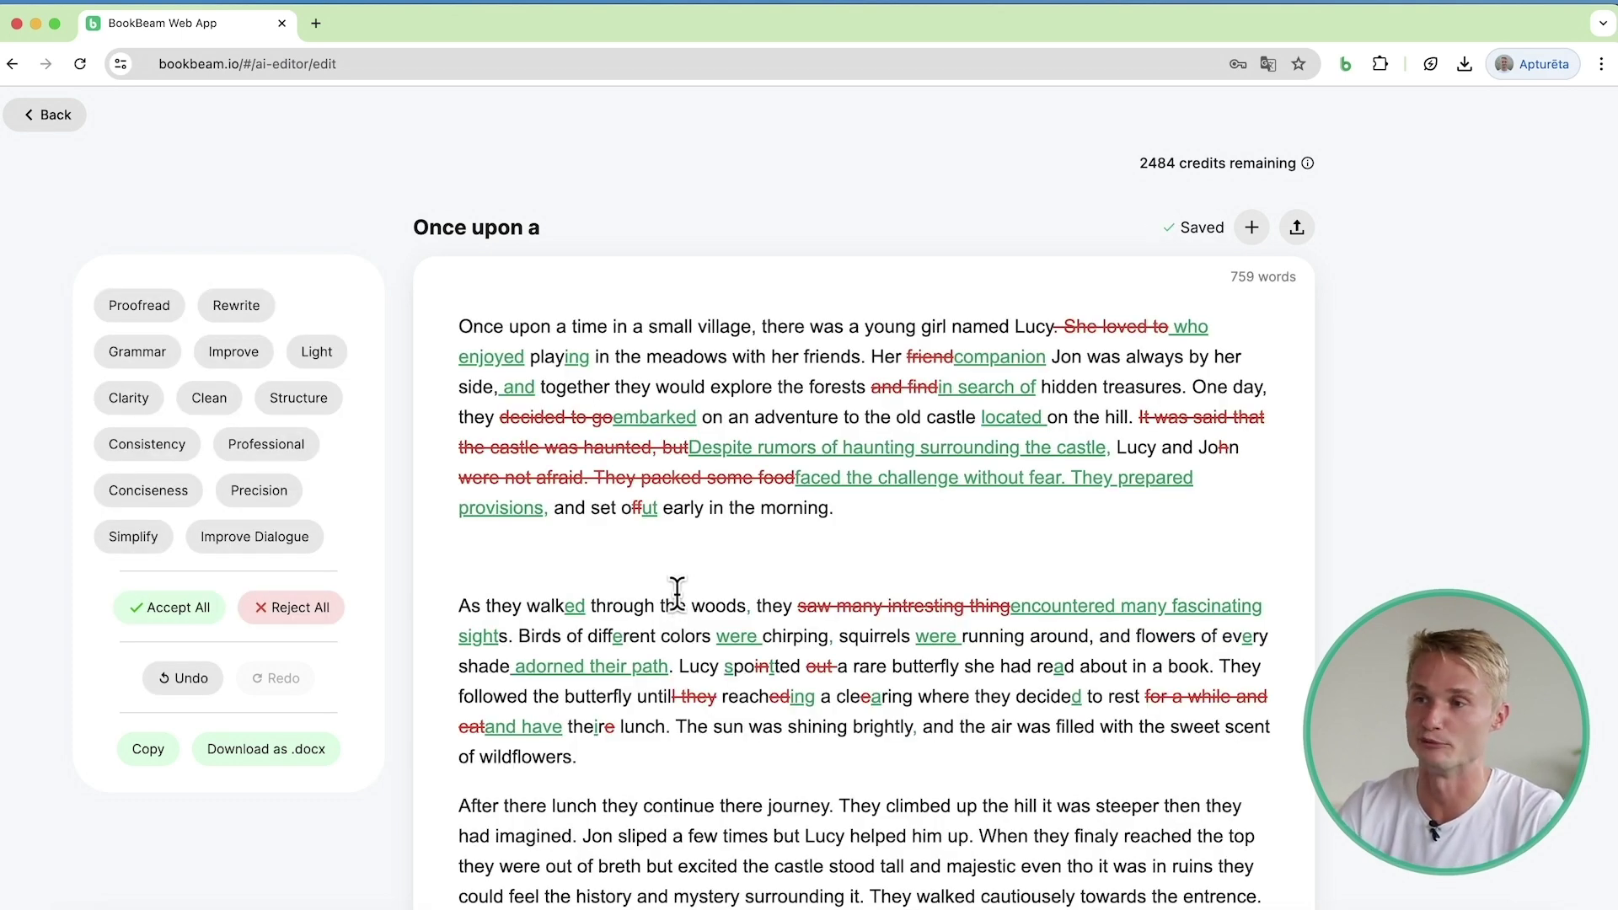
left_click(856, 543)
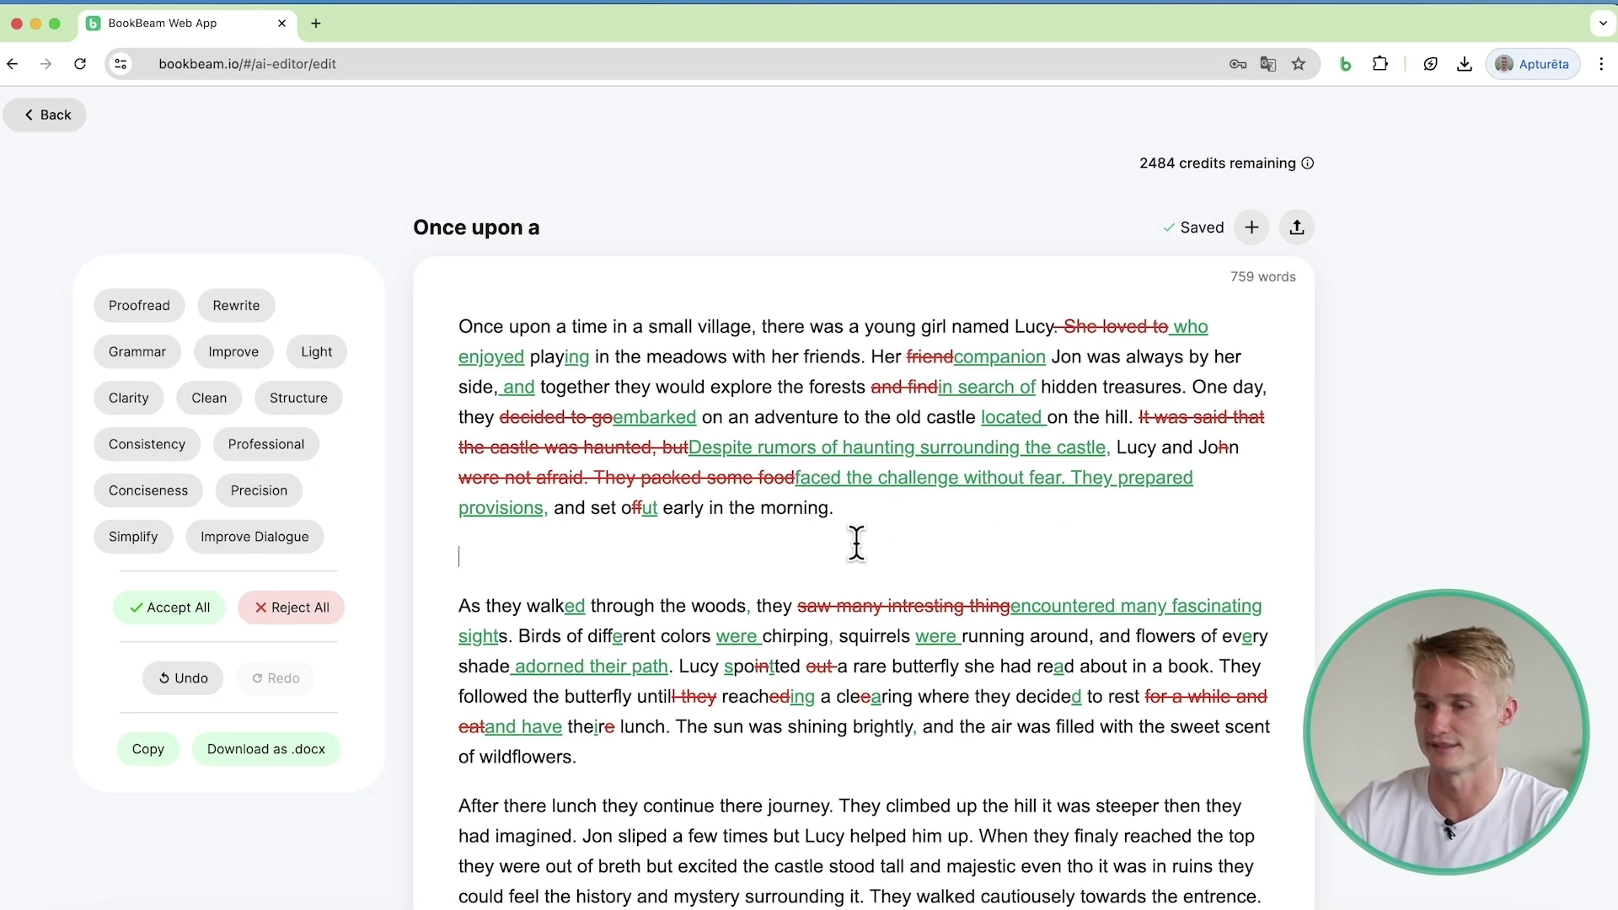
key("BackSpace")
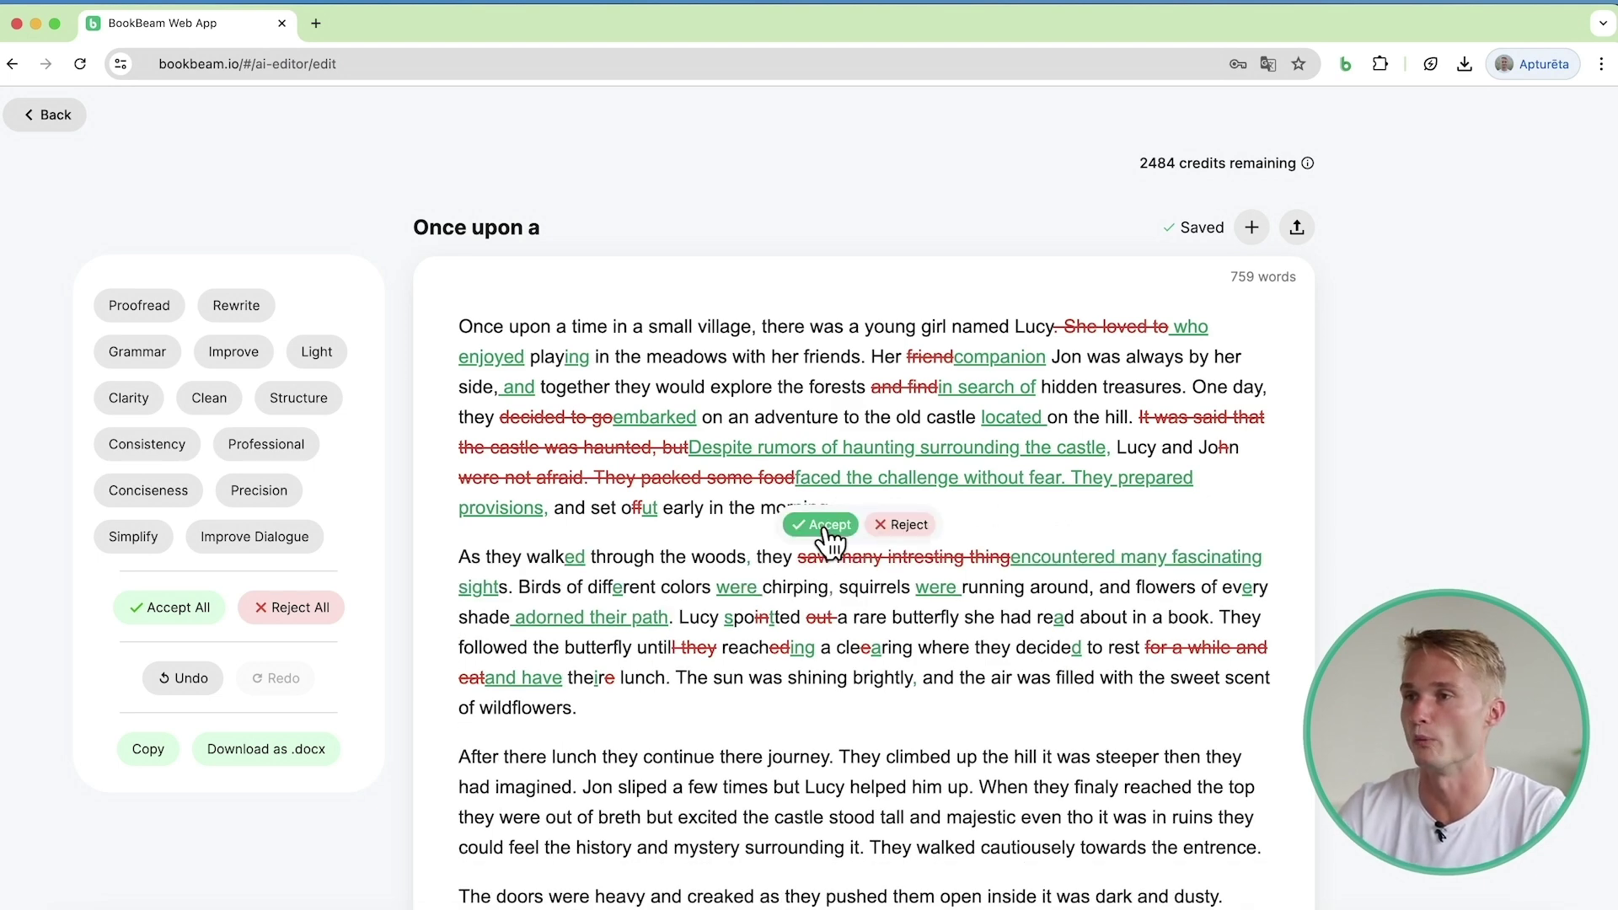
Accept the 'fascinating sights', 'Despite rumors', haunted-castle and 'located' edits, then accept all remaining changes.
left_click(834, 524)
left_click(876, 445)
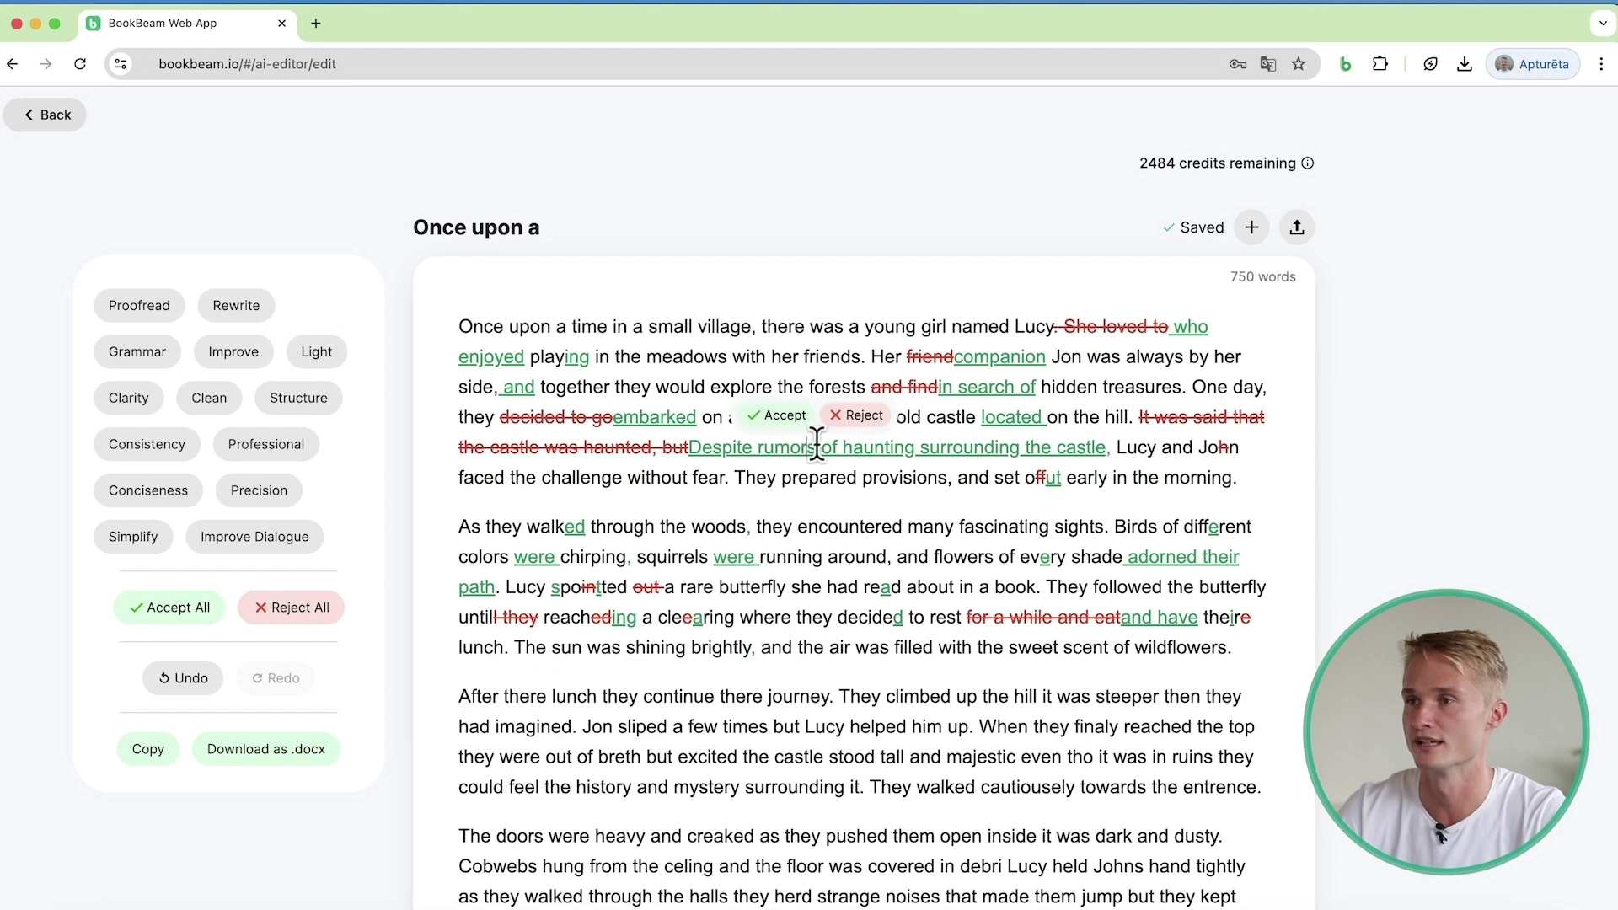
left_click(783, 417)
mouse_move(1009, 417)
left_click(977, 377)
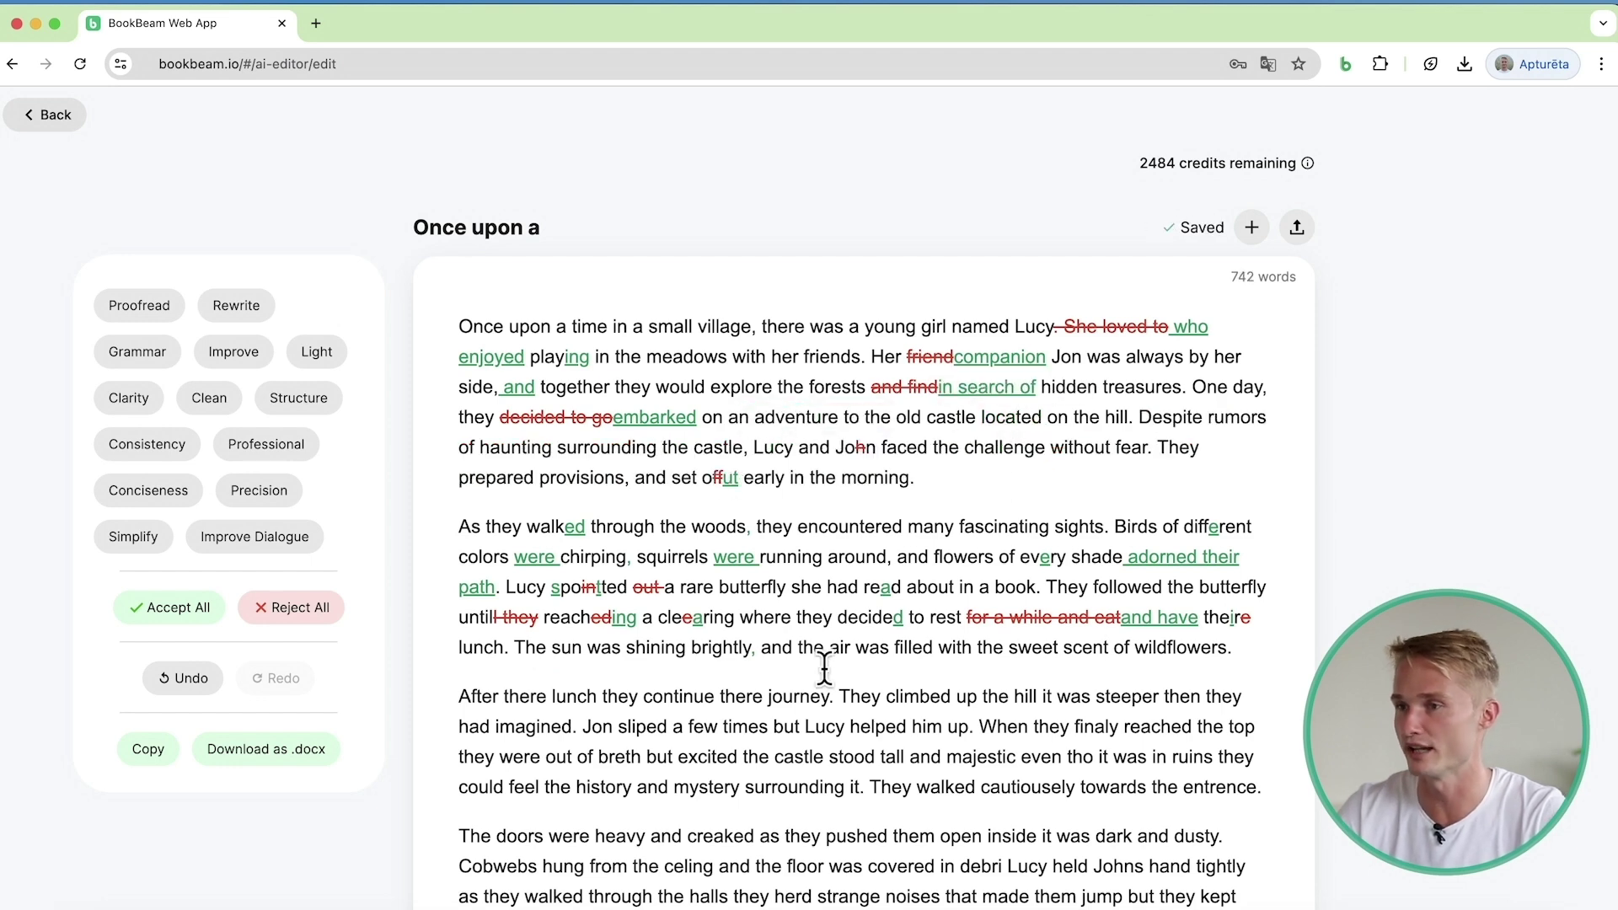
left_click_drag(1247, 649, 401, 300)
left_click(409, 544)
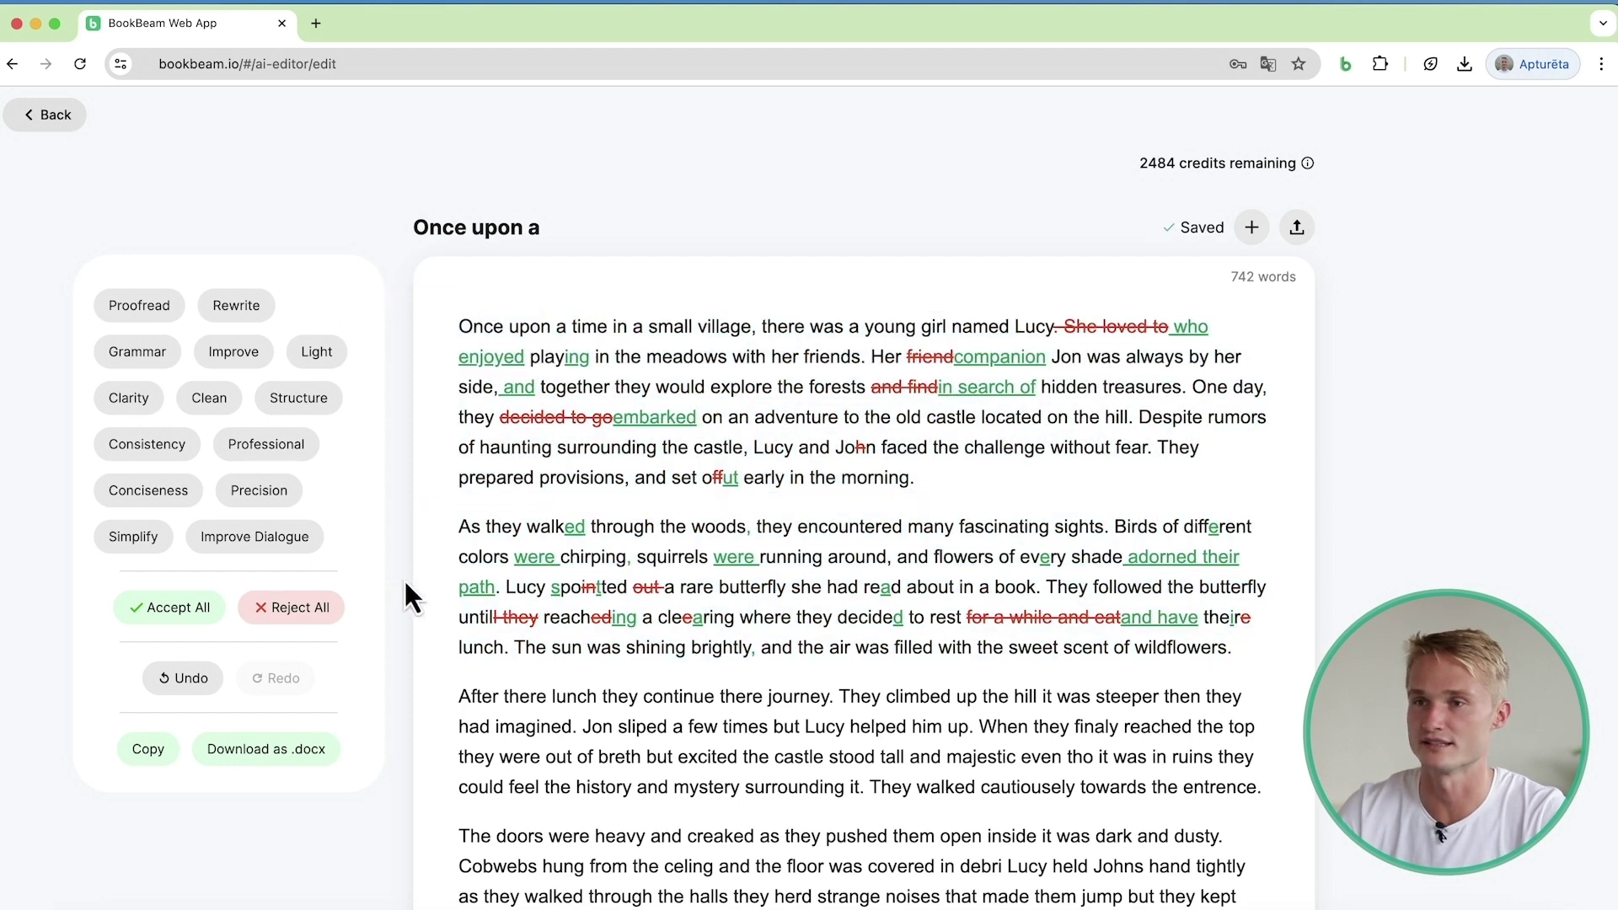
left_click(173, 608)
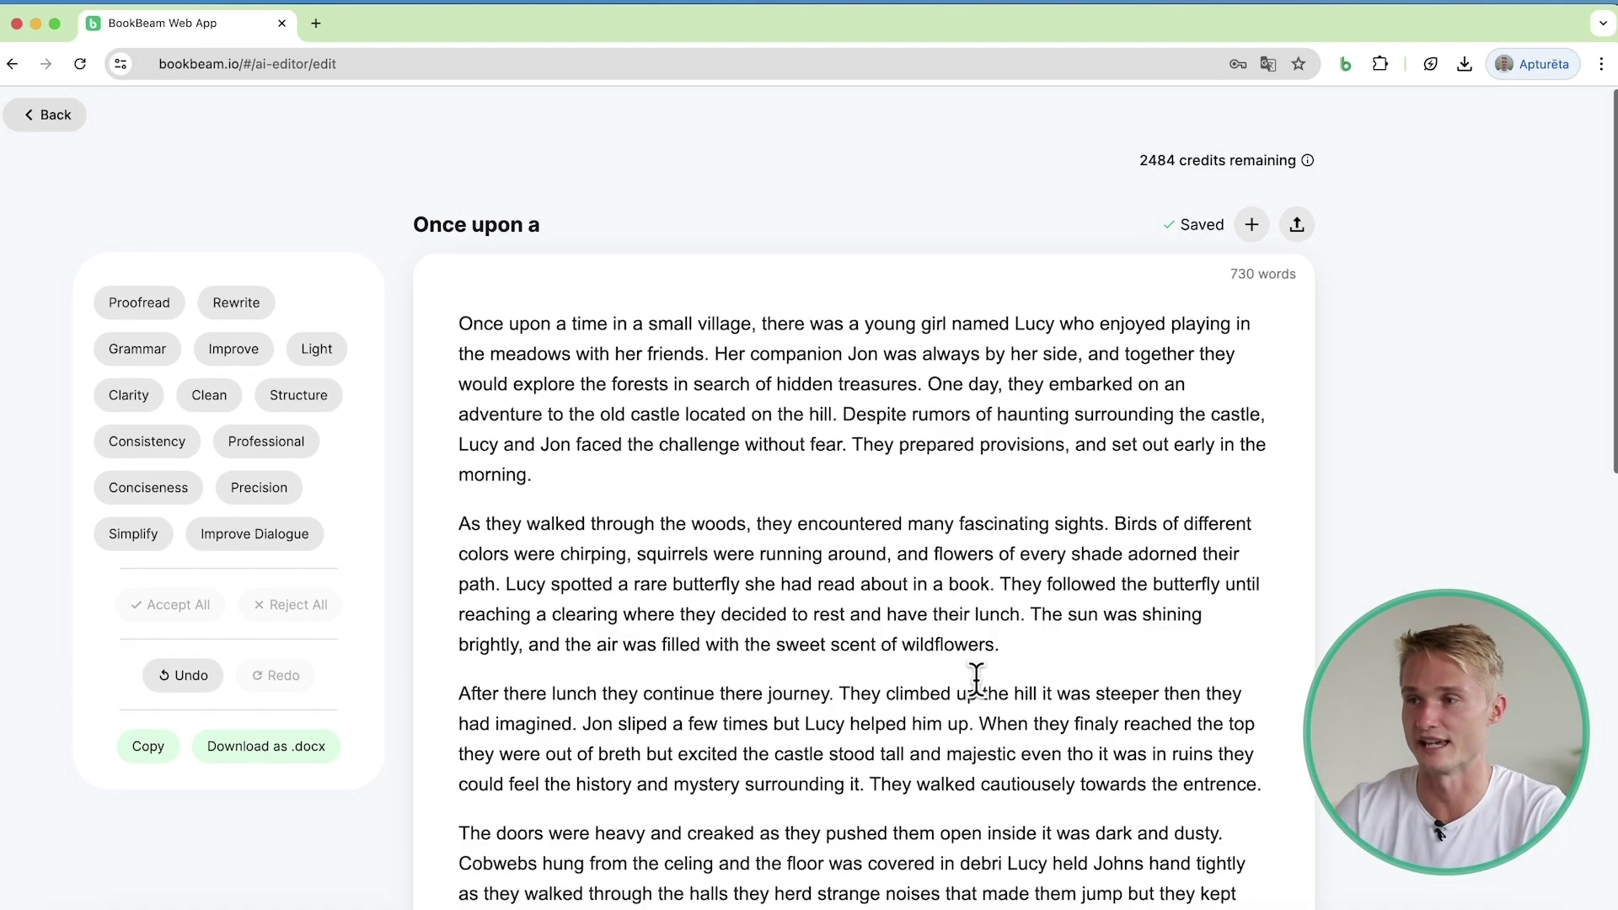
Review the edited 730-word story and copy its text to the clipboard.
scroll(975, 677, "down", 8)
scroll(975, 676, "up", 8)
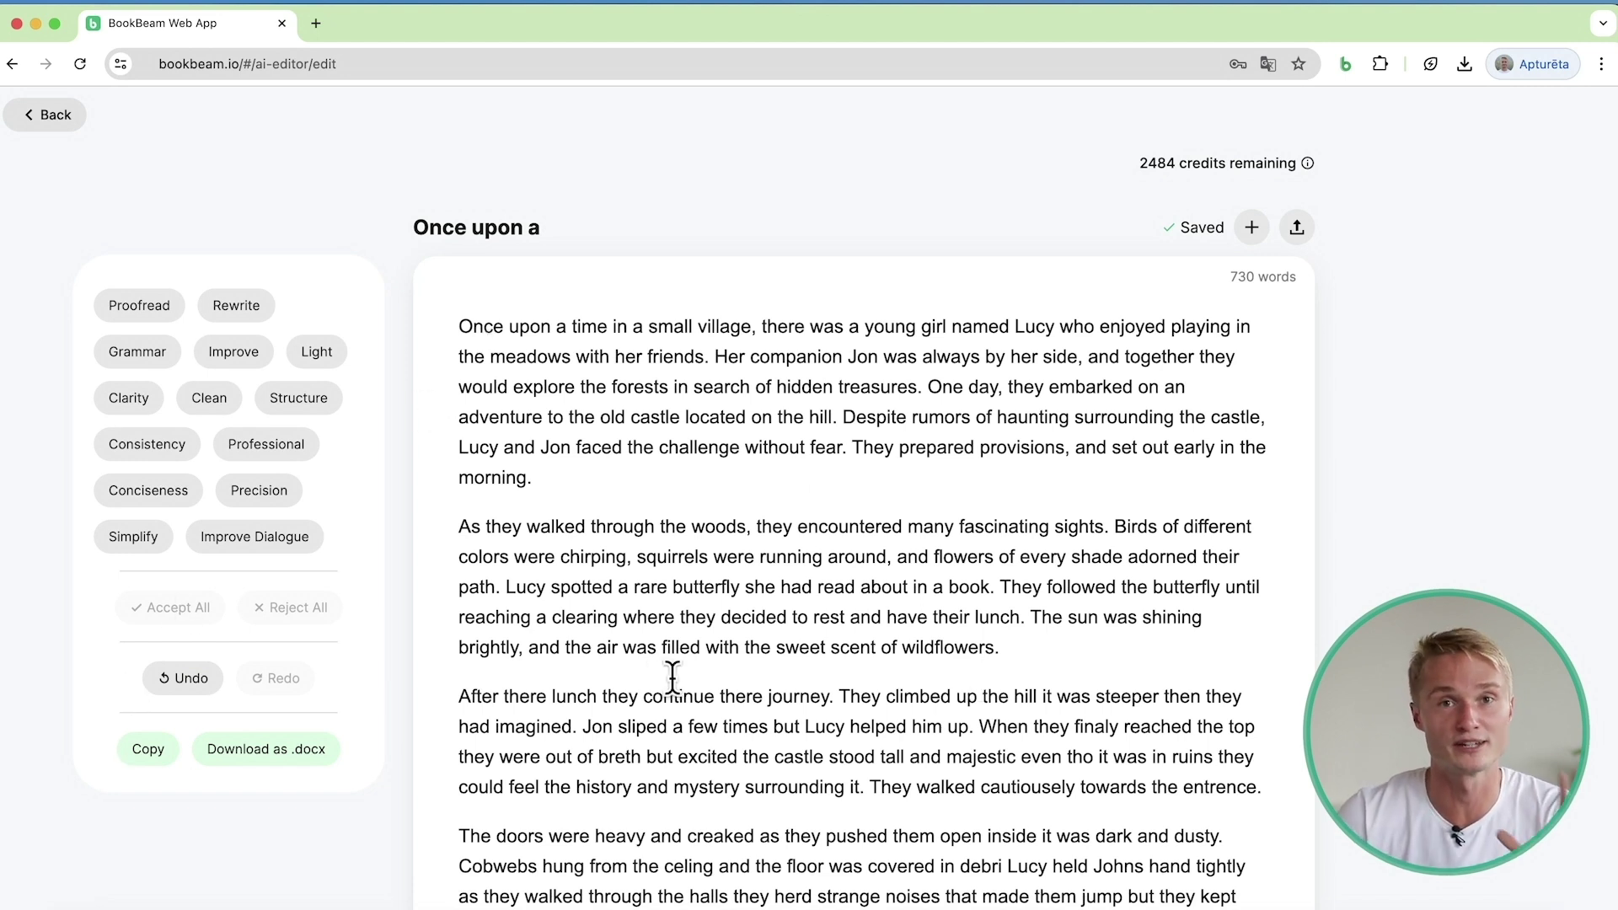
left_click(147, 752)
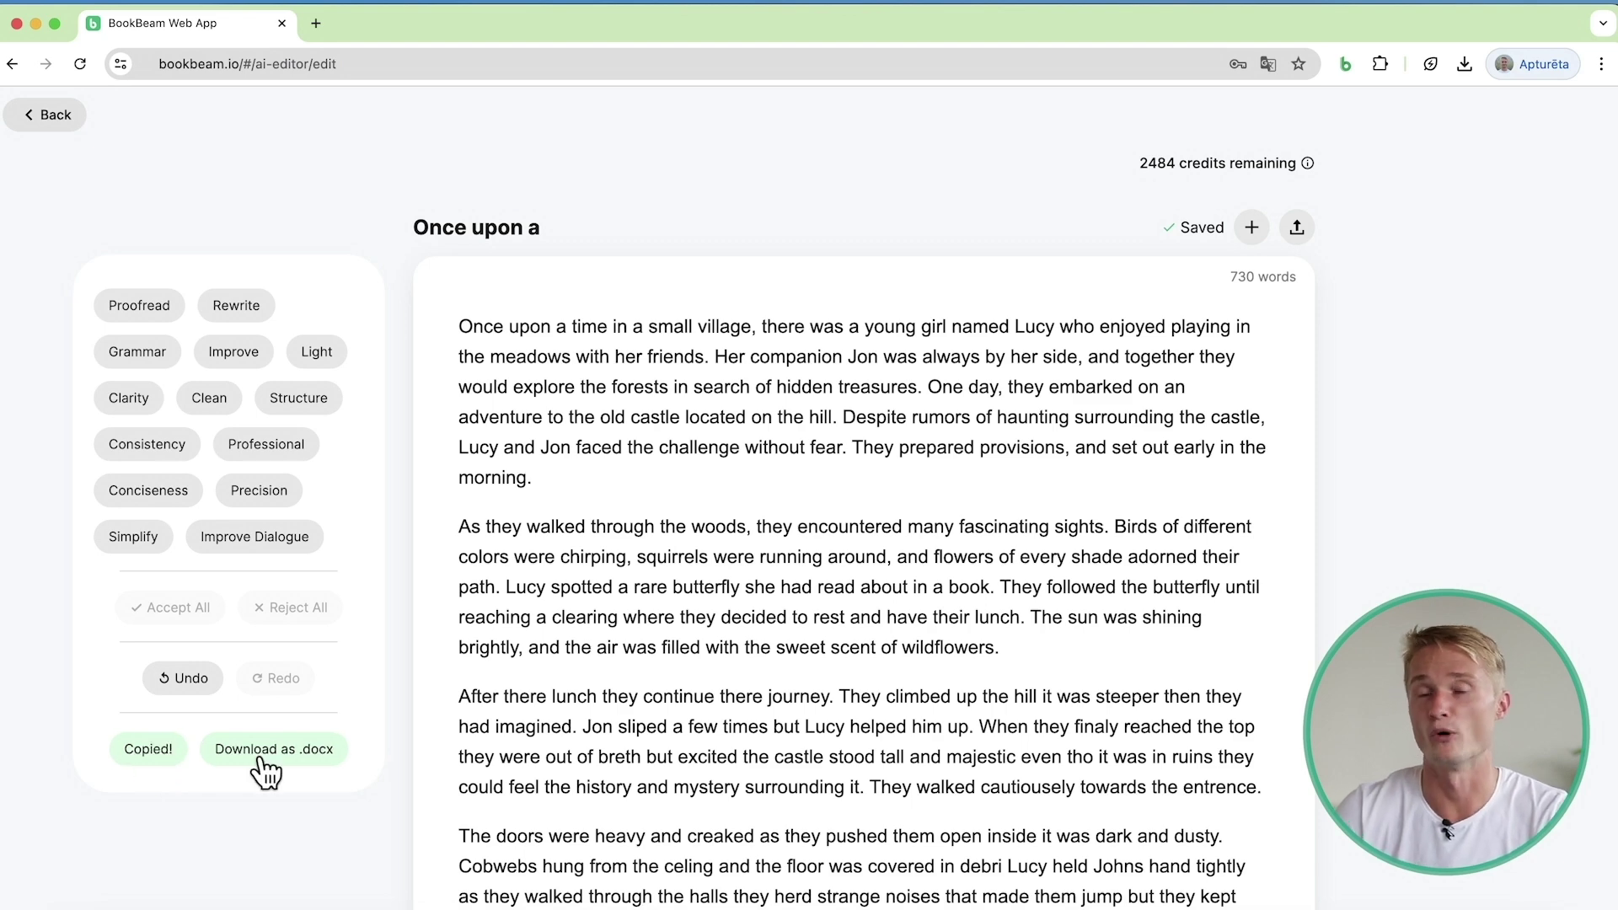